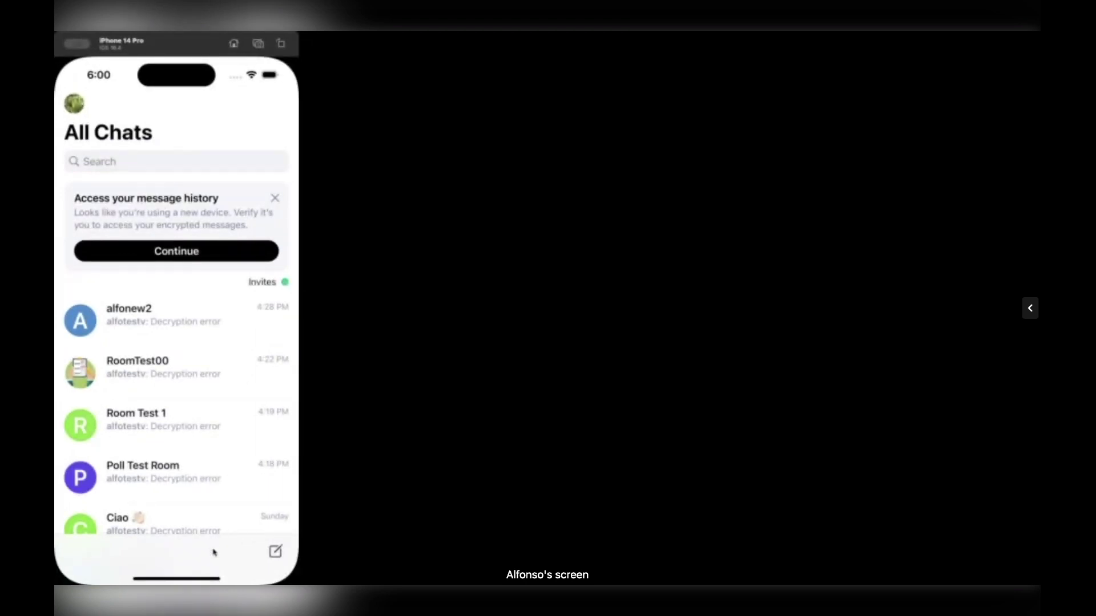
- Open a new chat and search for users whose names match 'Foo'
left_click(275, 551)
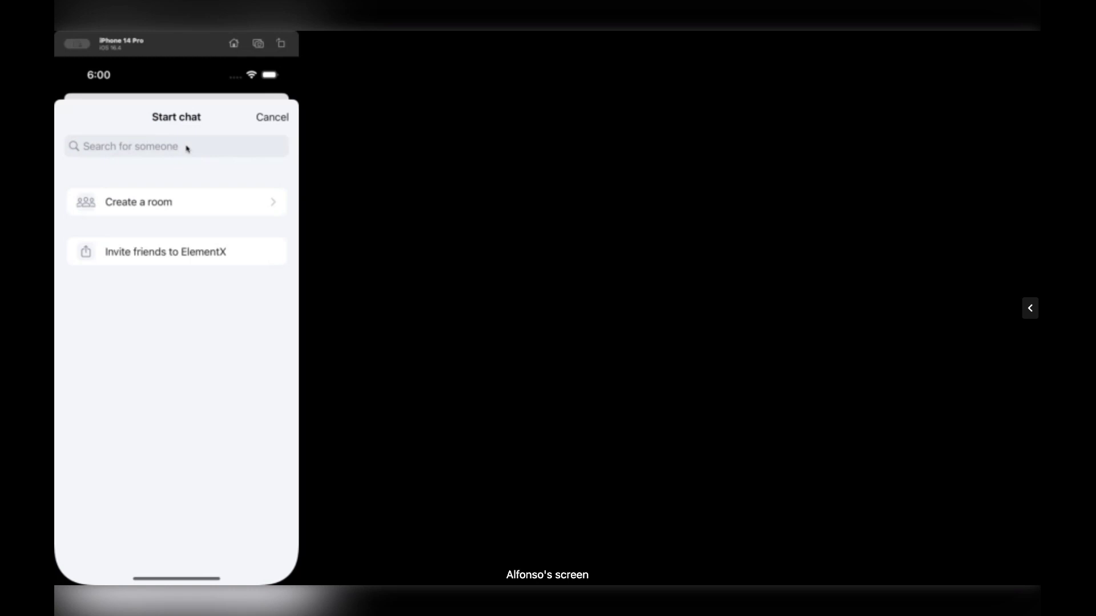
left_click(187, 147)
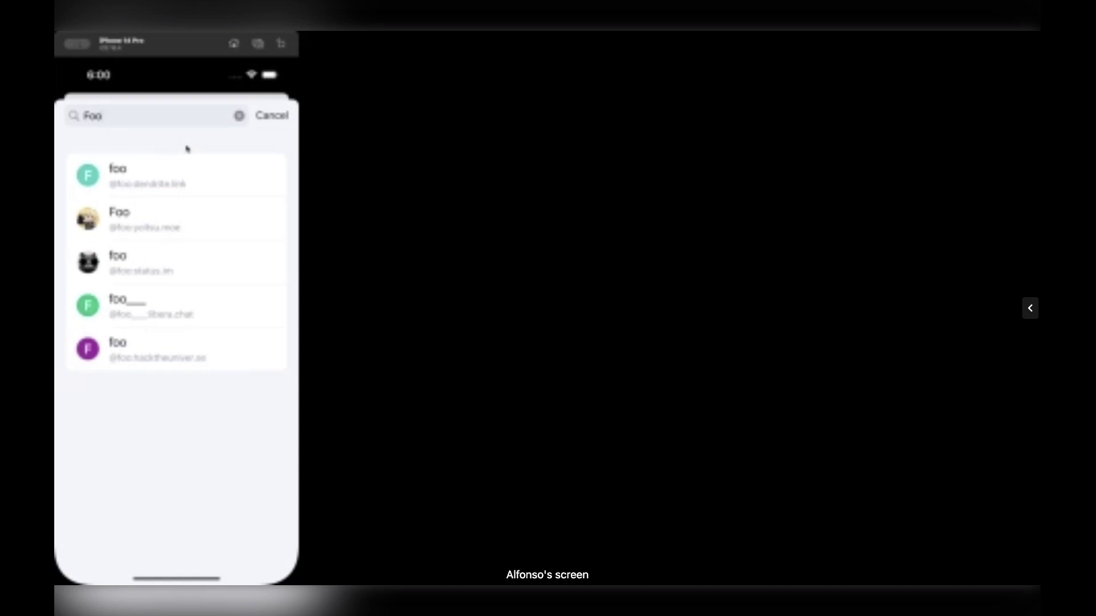
- Replace the 'Foo' search with the test user's Matrix ID, deleting the stray extra 2
double_click(206, 118)
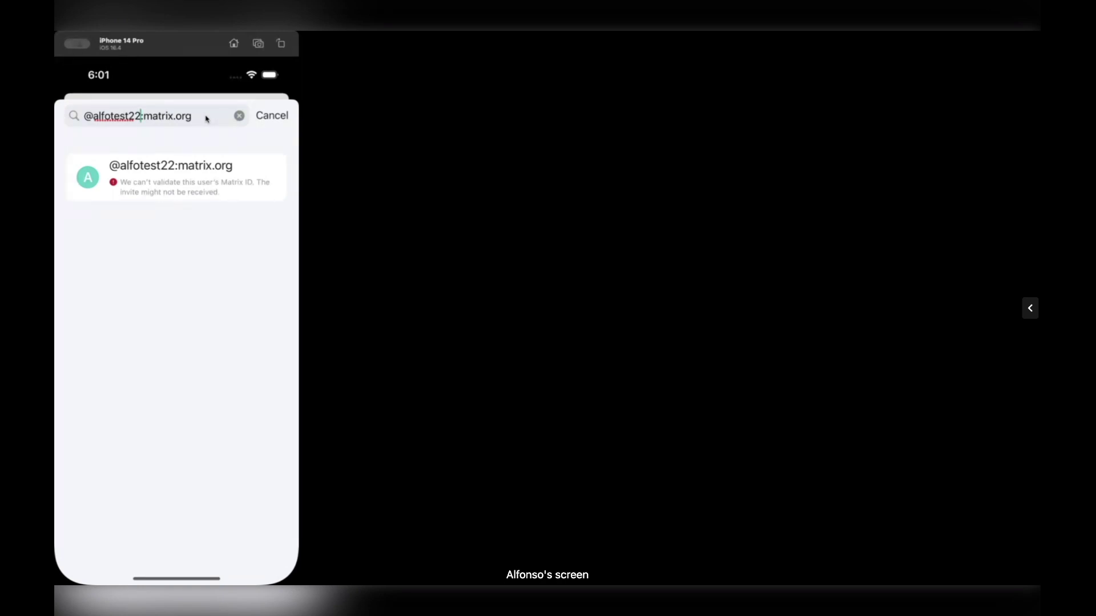
key("BackSpace")
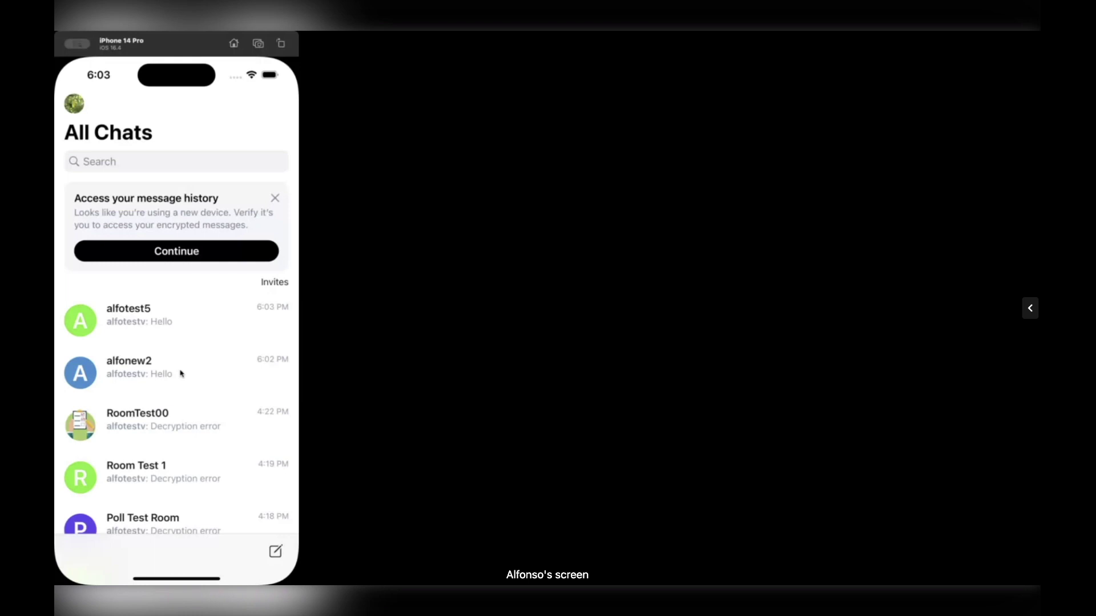
left_click(181, 373)
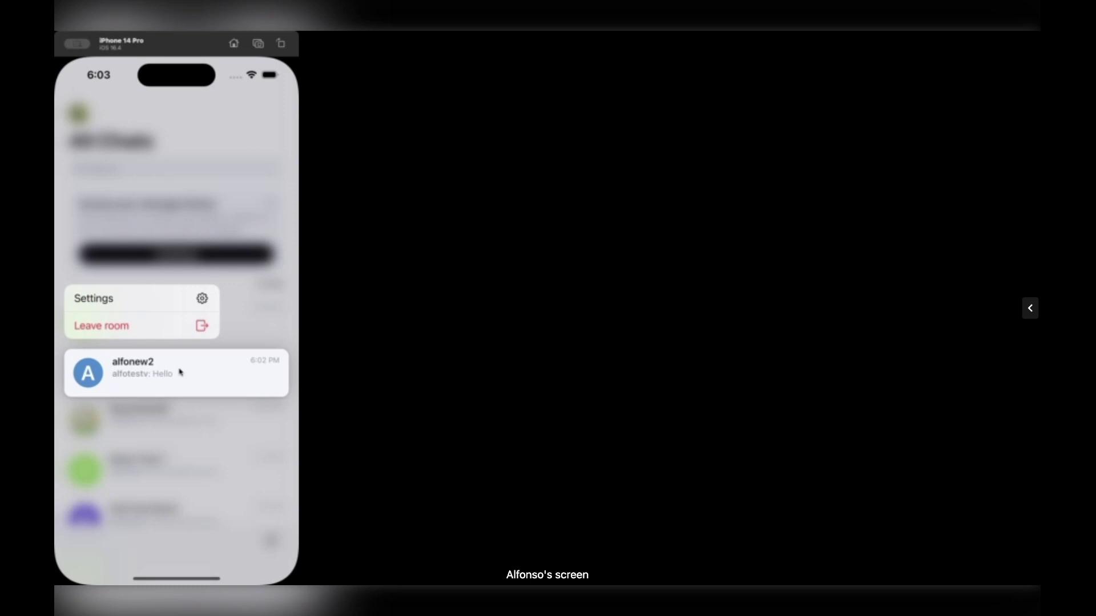
left_click(191, 306)
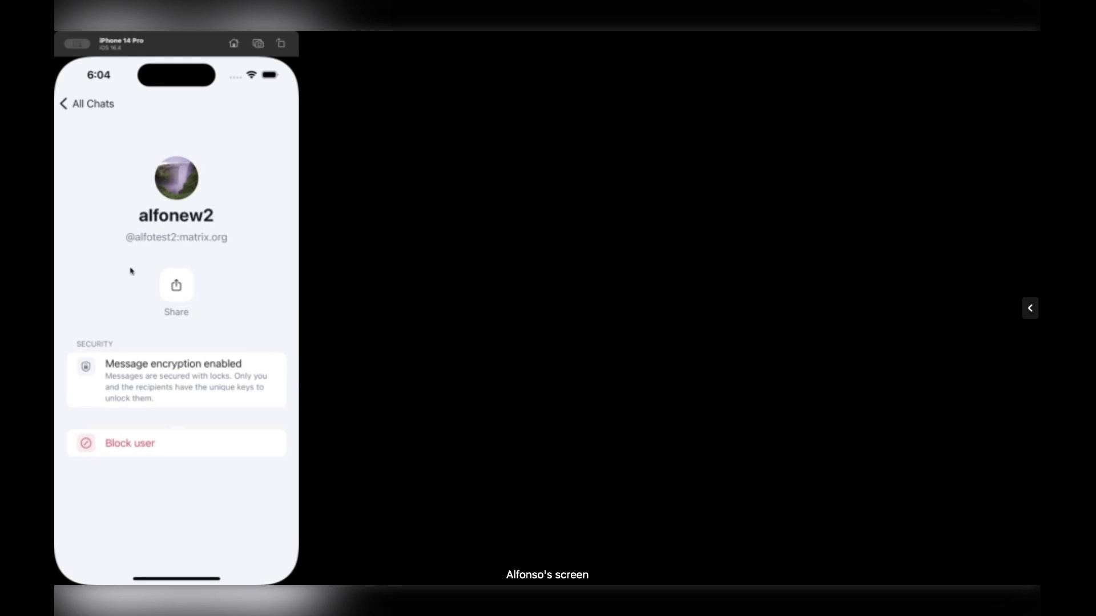
left_click(108, 101)
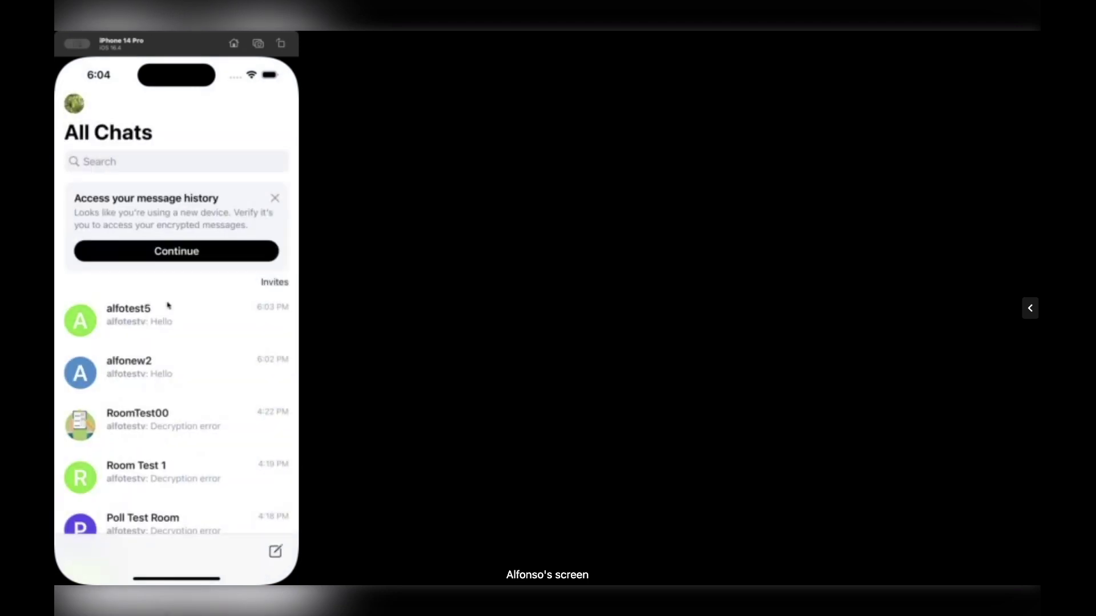
- Review RoomTest00's settings and member list, then leave the room and confirm
left_click(153, 419)
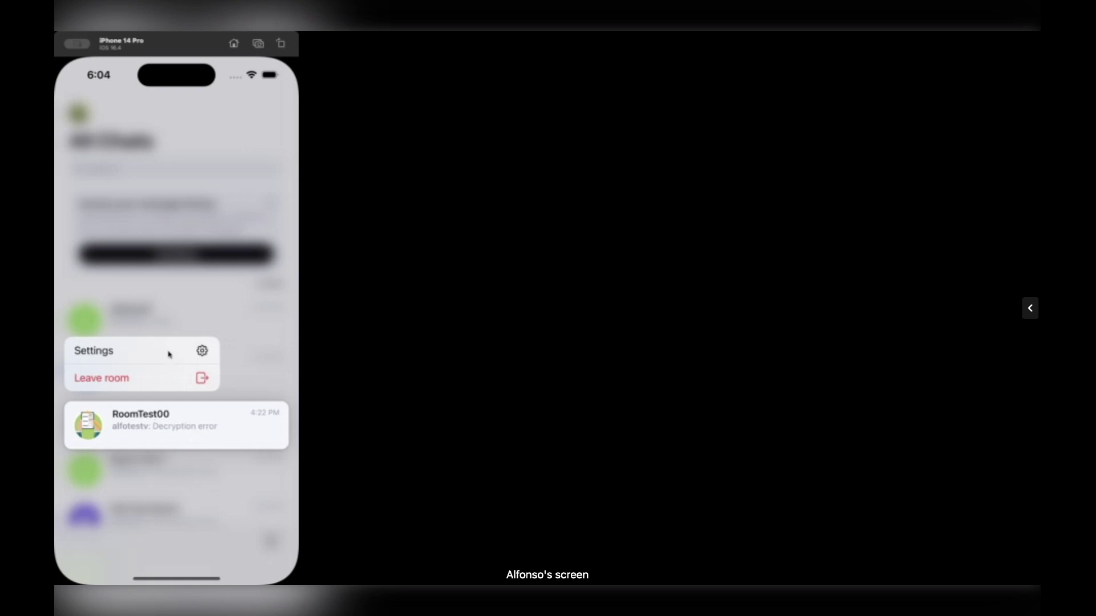
left_click(169, 352)
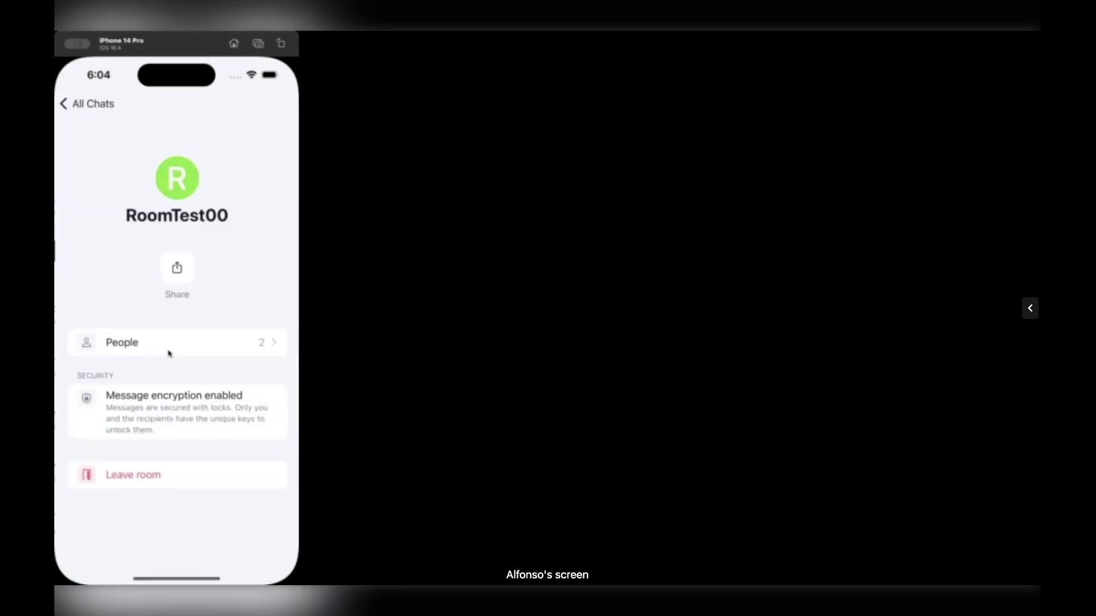
left_click(236, 343)
left_click(93, 108)
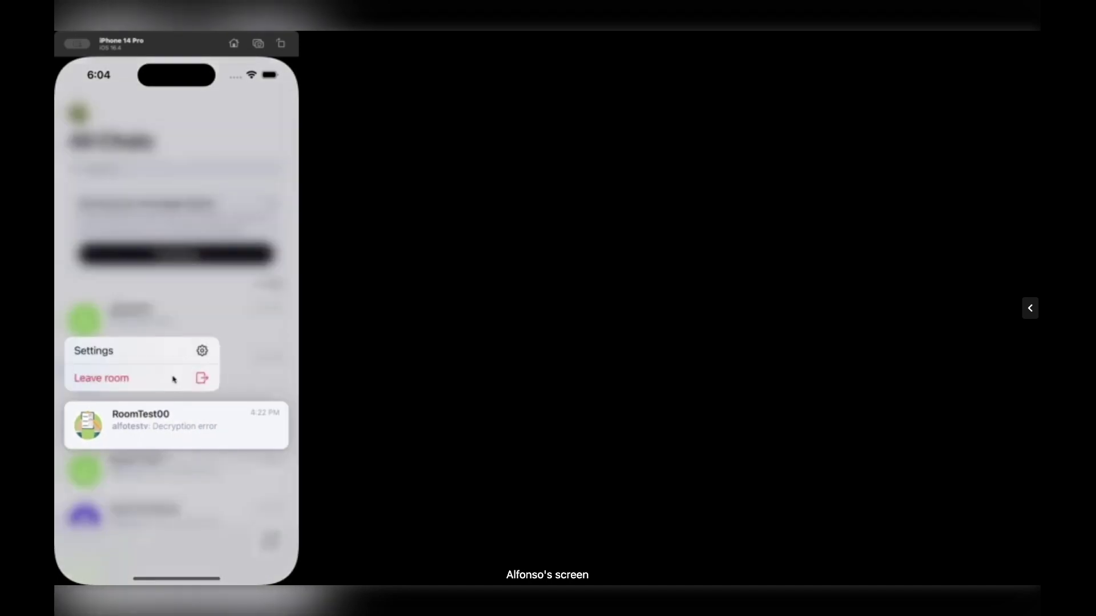
left_click(174, 379)
left_click(226, 361)
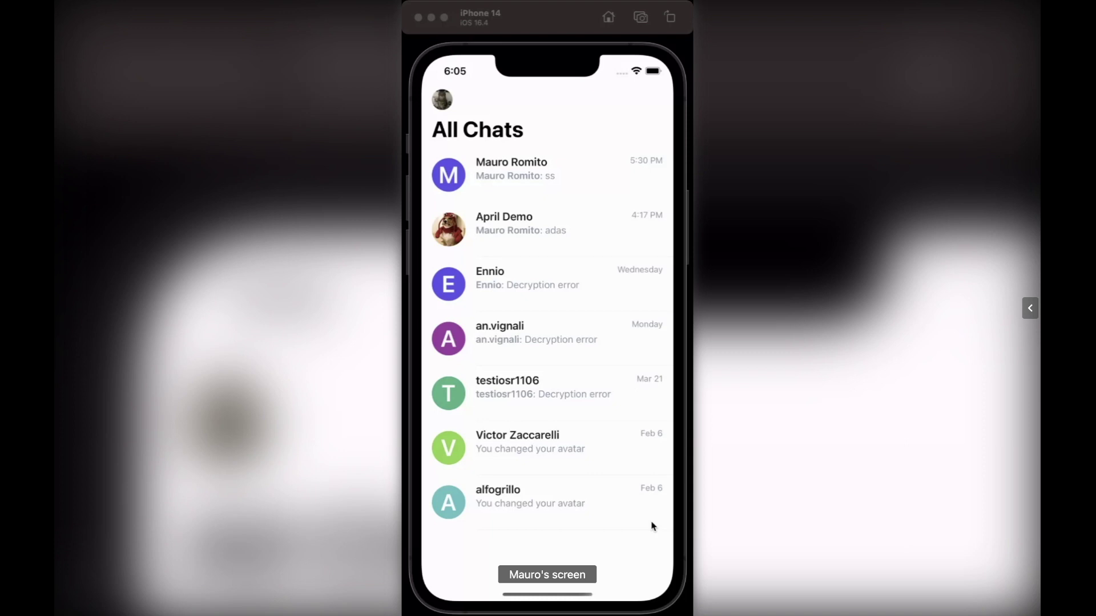
left_click(681, 528)
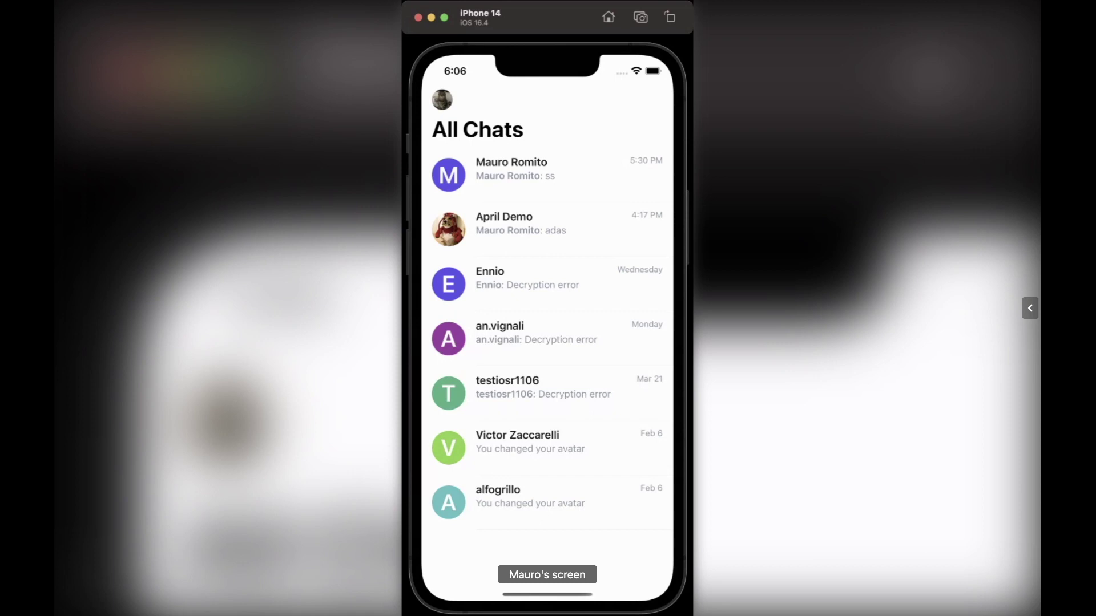
- Open the direct chat with the contact, then pull down Notification Centre over the app
key("super+Tab")
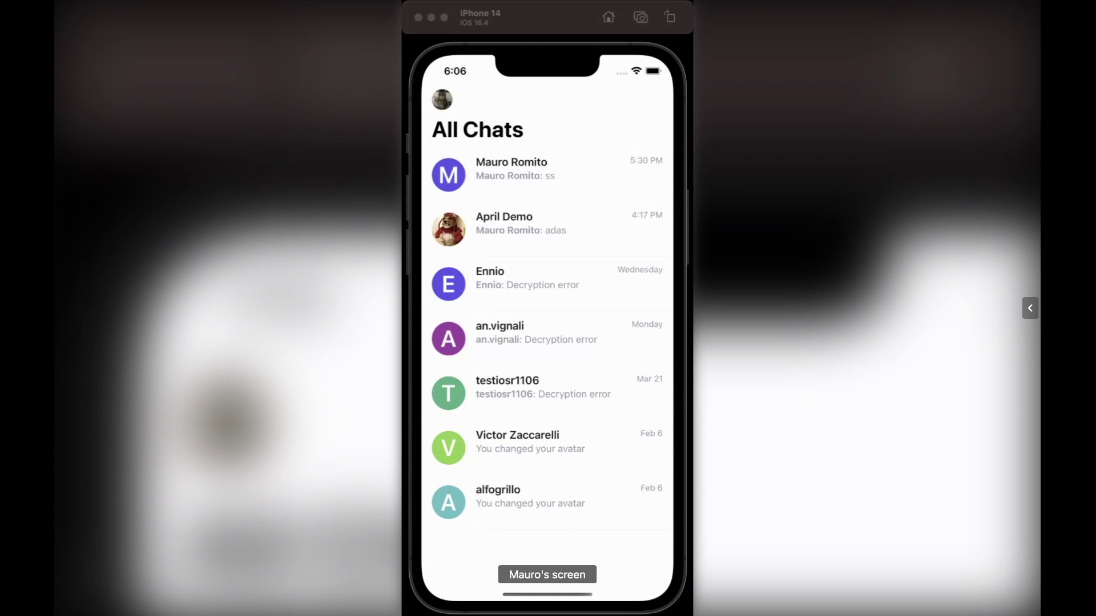
left_click(405, 538)
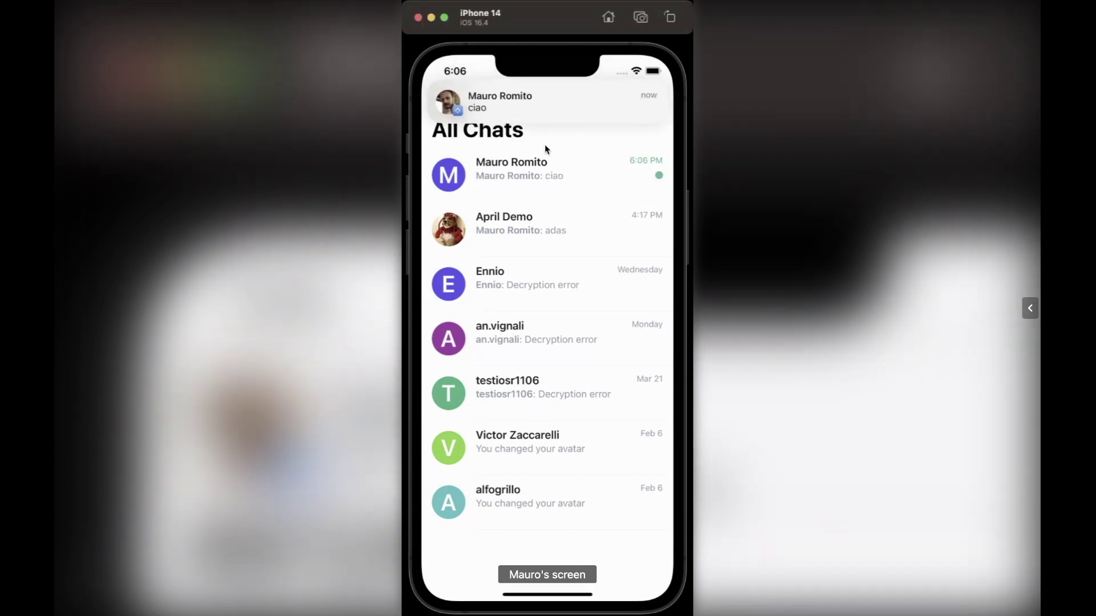
left_click(555, 186)
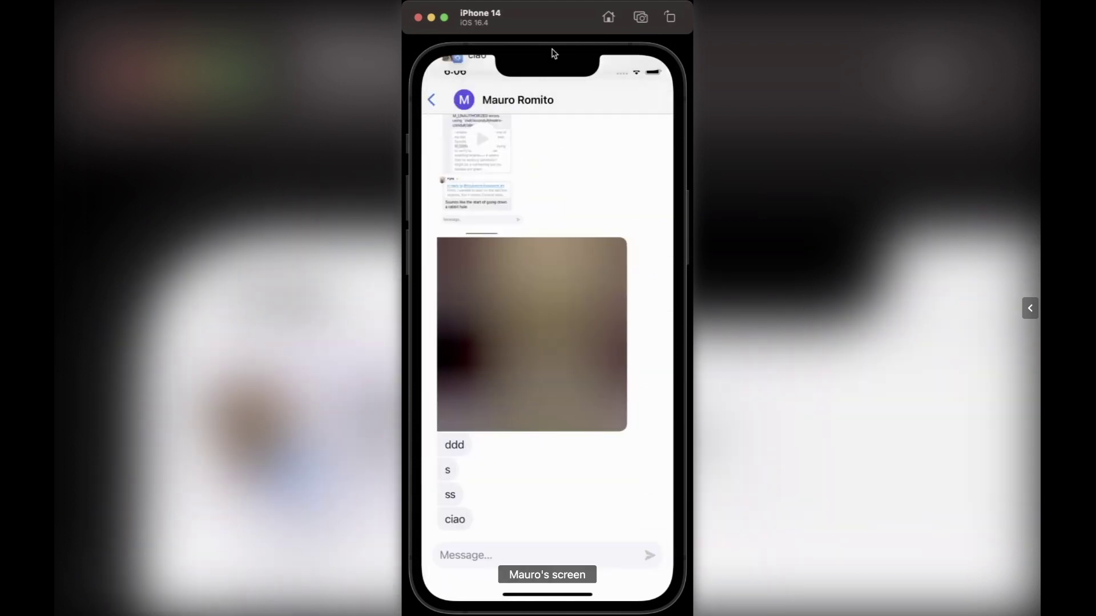
left_click_drag(557, 49, 543, 286)
- Expand the Element X notification stack, scroll through the alerts and swipe a card to preview actions
left_click(539, 501)
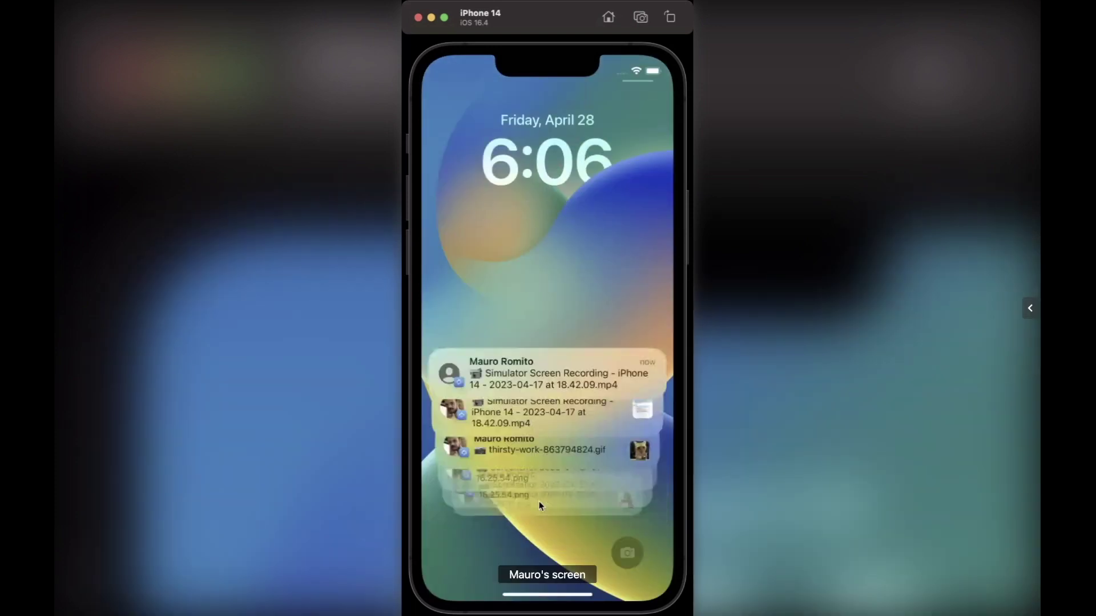
left_click_drag(555, 466, 559, 318)
left_click_drag(559, 233, 560, 178)
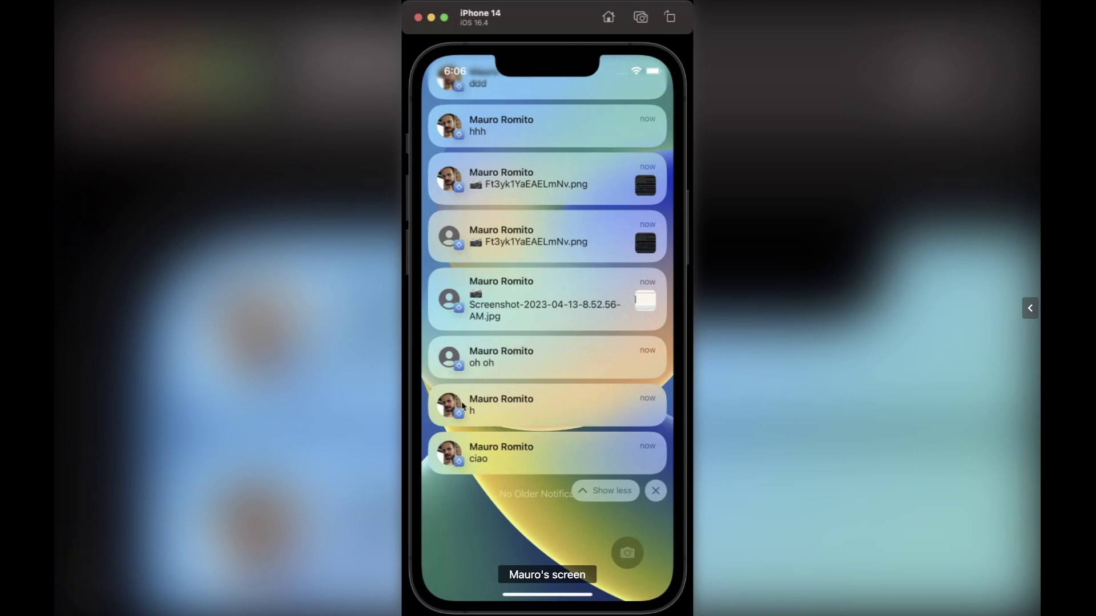
scroll(459, 408, "up", 1)
scroll(459, 408, "up", 5)
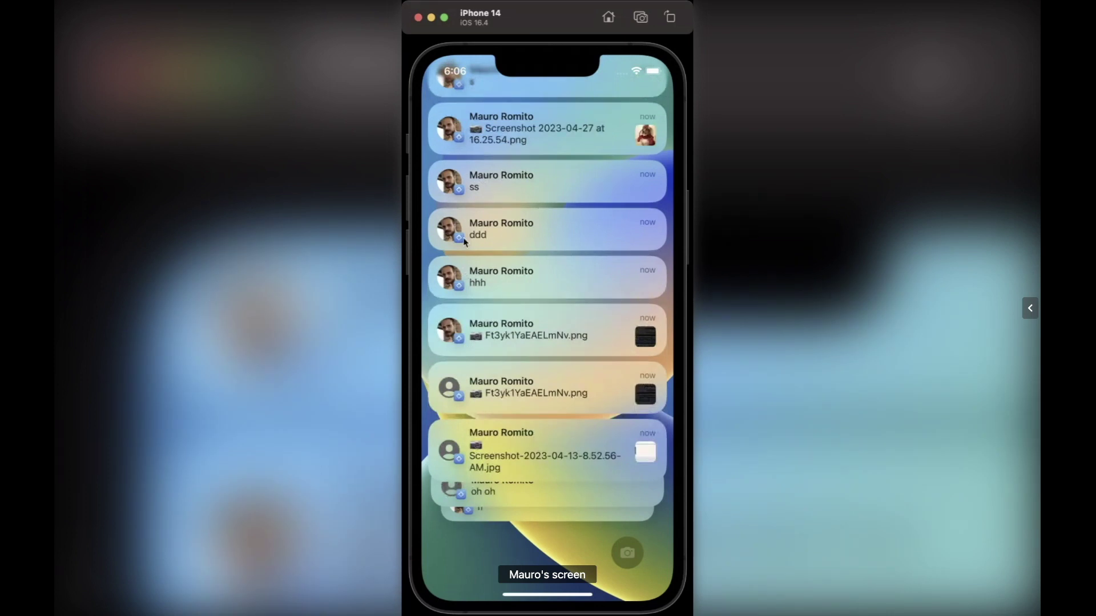
scroll(464, 242, "up", 2)
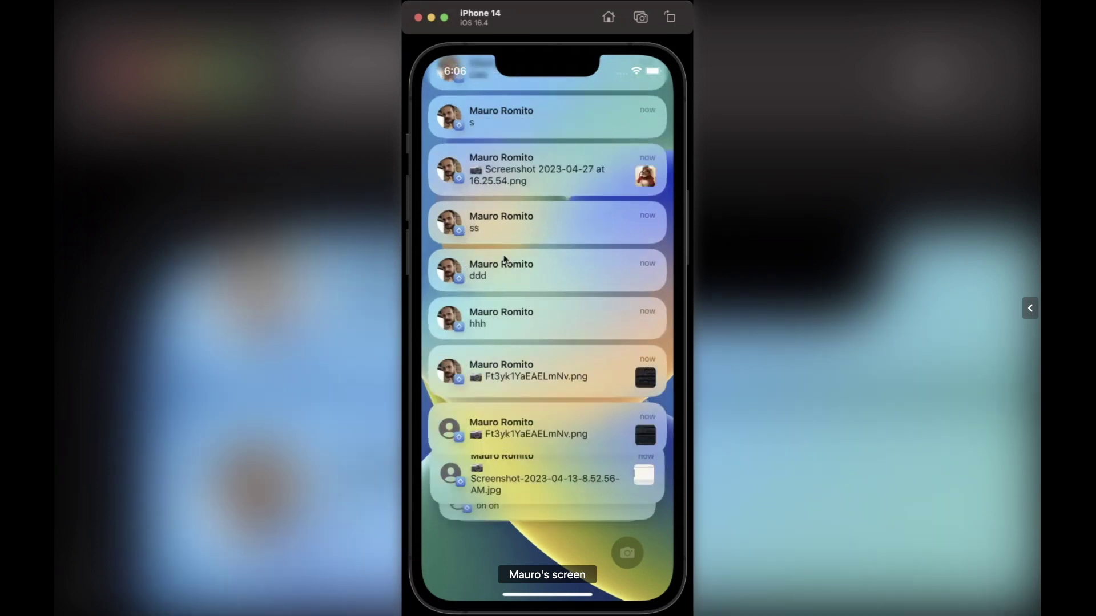
scroll(505, 261, "up", 2)
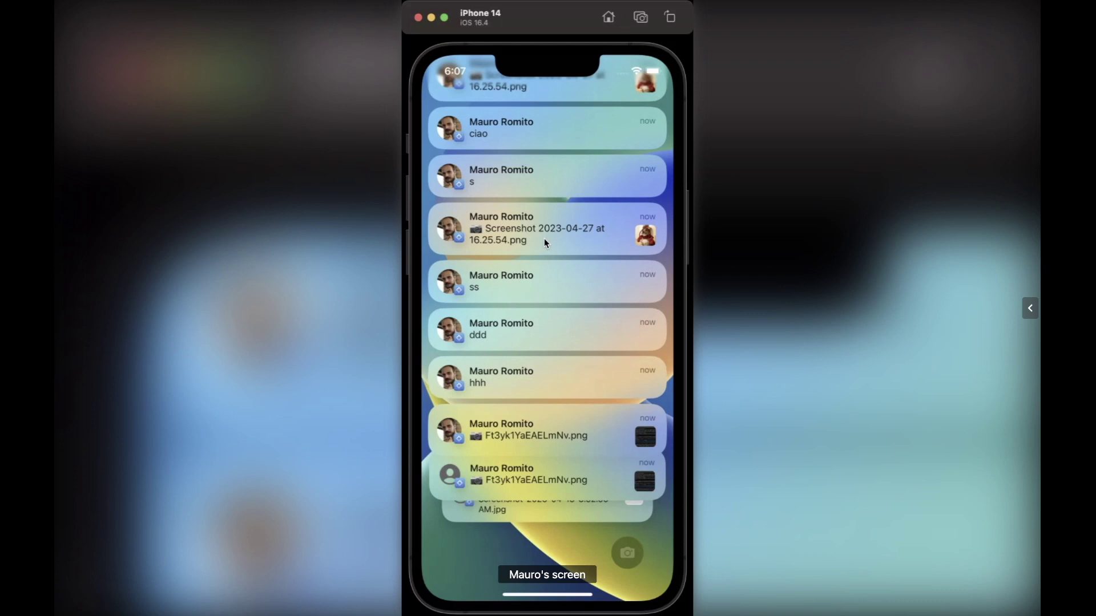
scroll(556, 234, "left", 3)
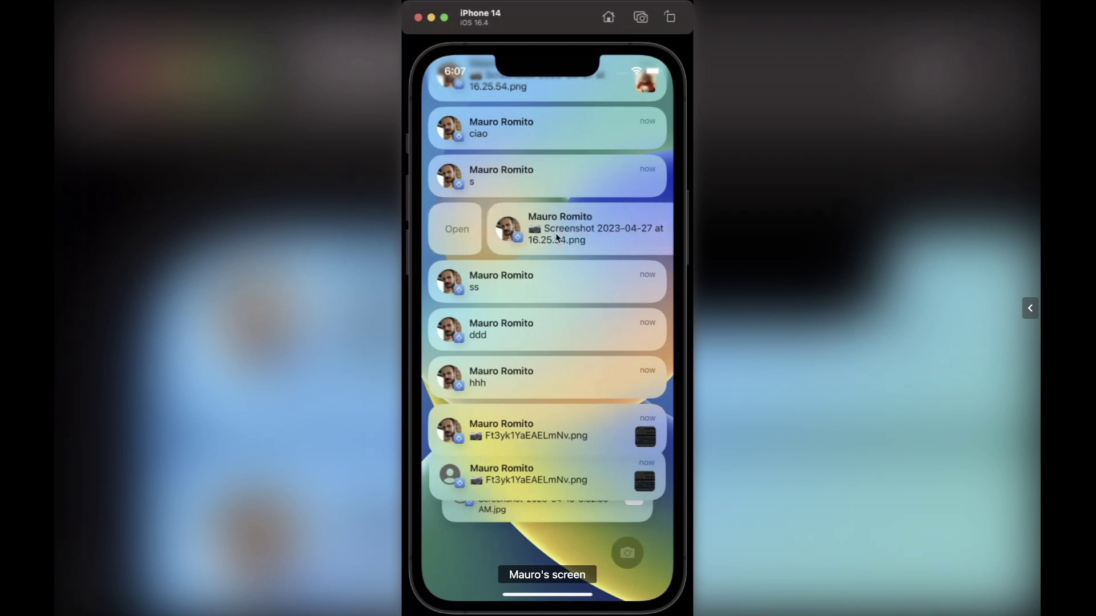
scroll(548, 238, "right", 5)
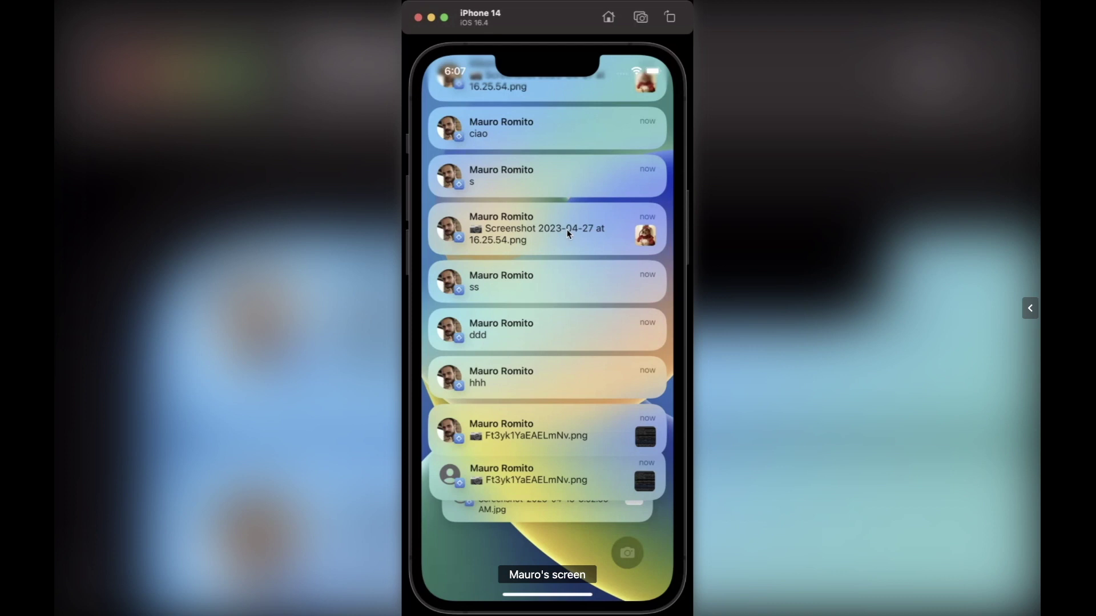
scroll(565, 229, "left", 3)
scroll(578, 166, "up", 10)
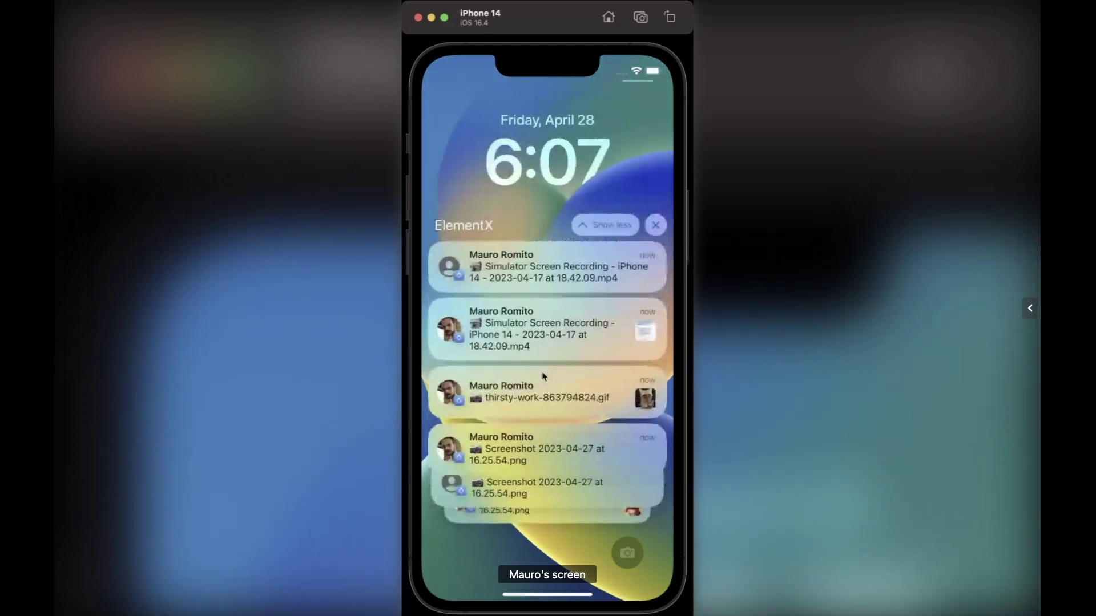
scroll(542, 382, "left", 4)
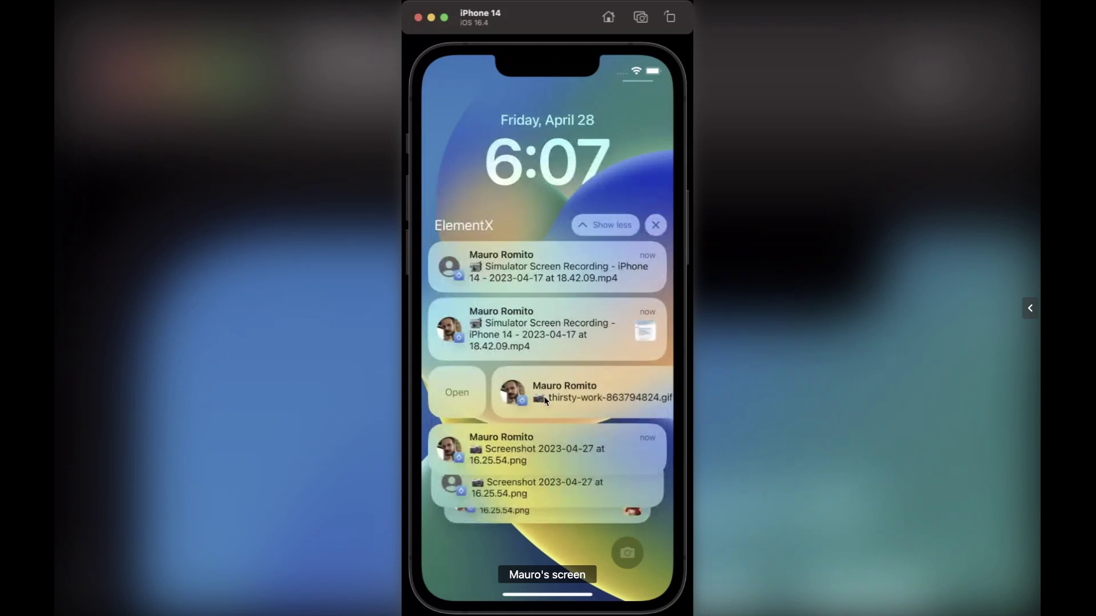
scroll(563, 395, "right", 3)
scroll(546, 386, "left", 4)
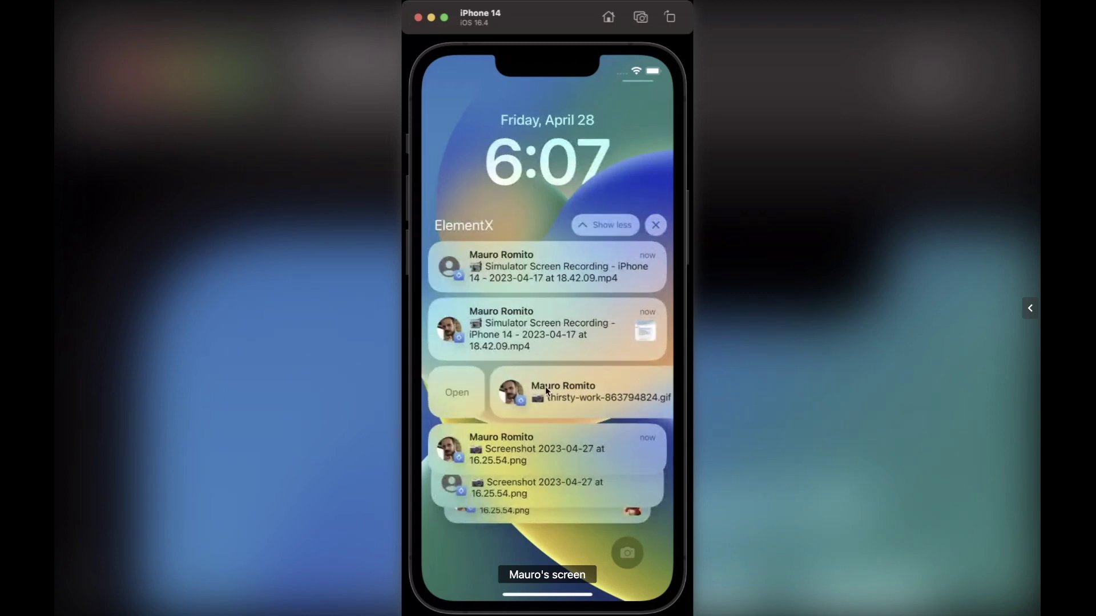
scroll(546, 386, "right", 5)
scroll(565, 398, "left", 3)
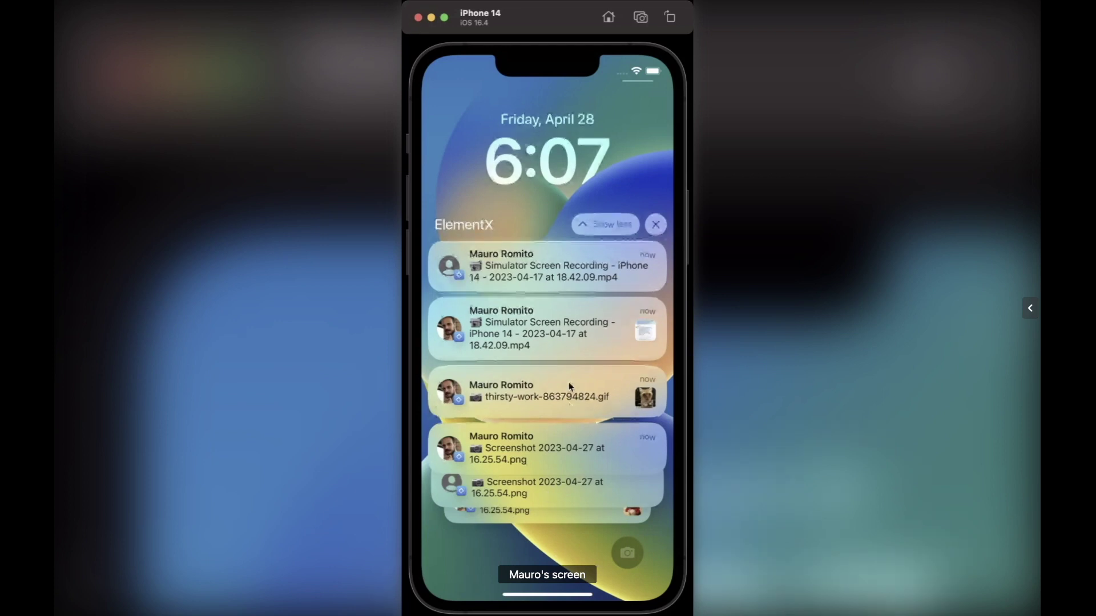
scroll(548, 394, "left", 3)
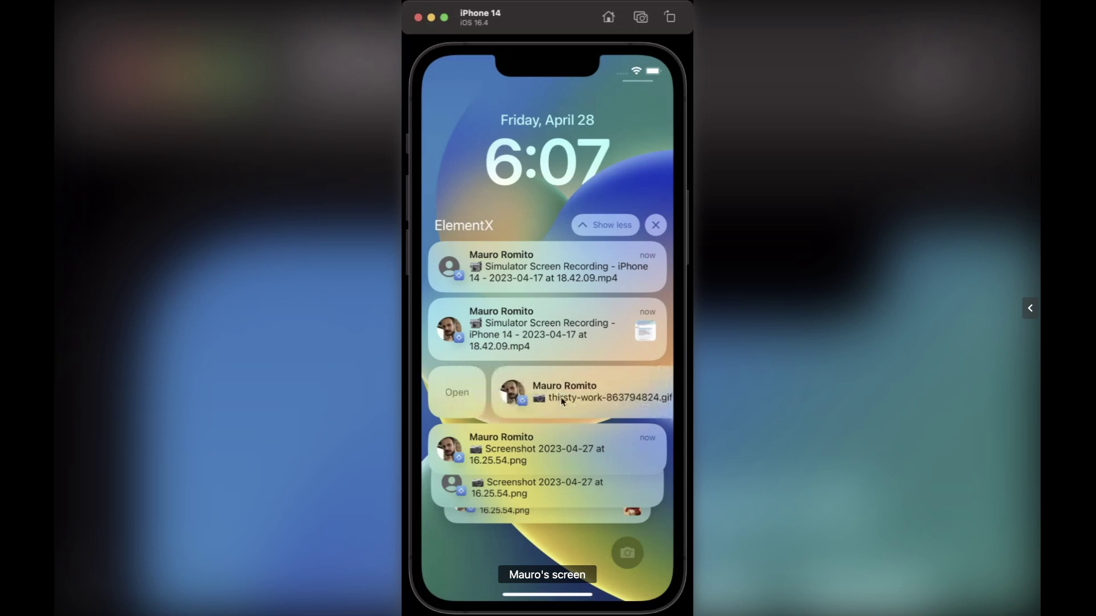
scroll(548, 394, "right", 3)
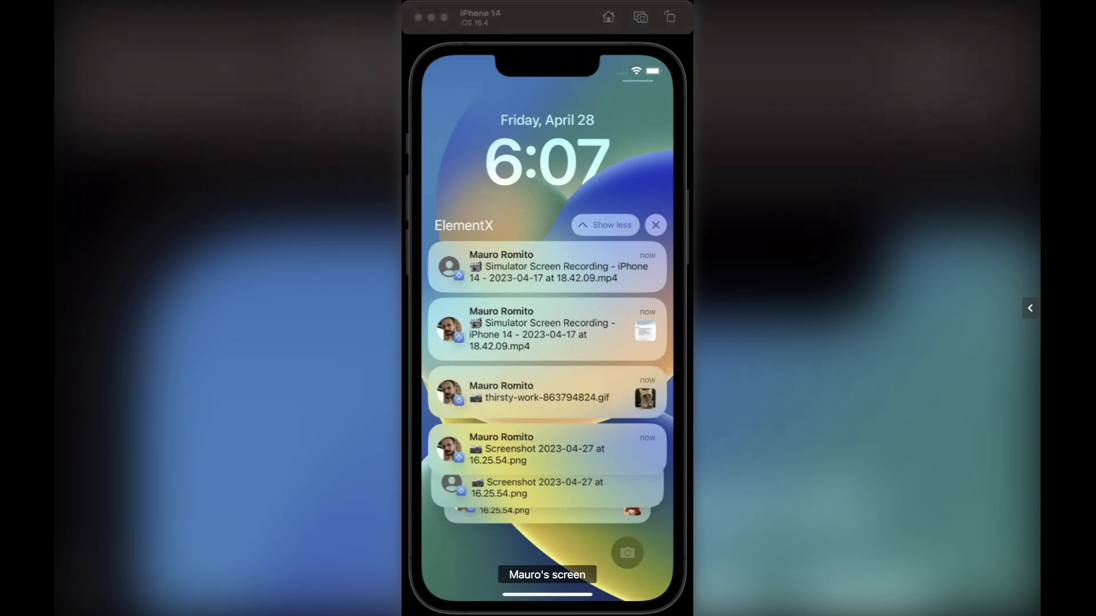
left_click(563, 542)
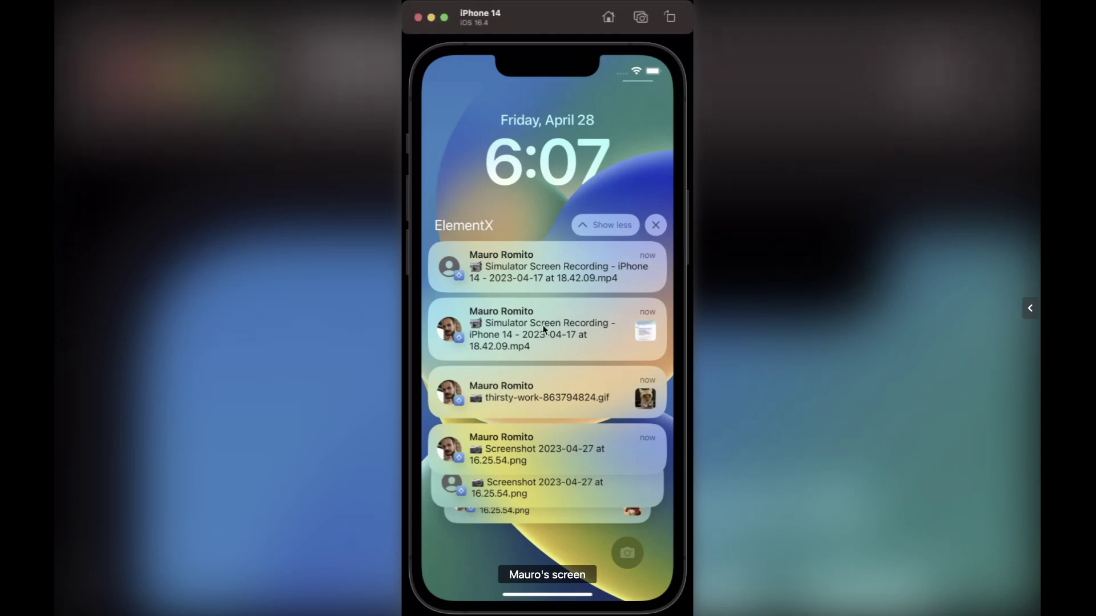
scroll(542, 324, "left", 3)
scroll(539, 389, "left", 3)
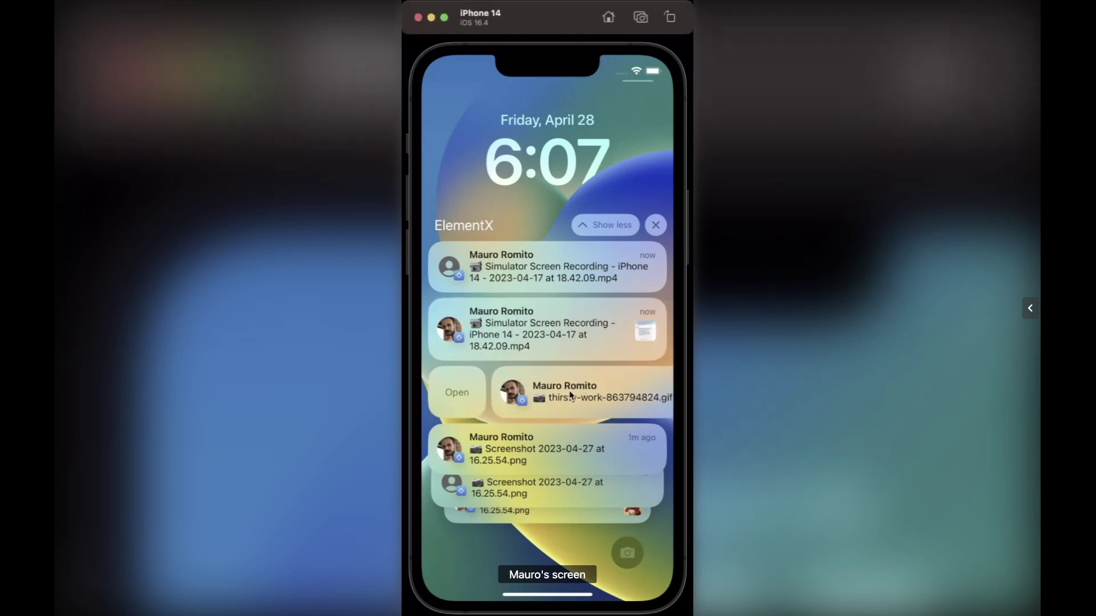
scroll(571, 394, "right", 3)
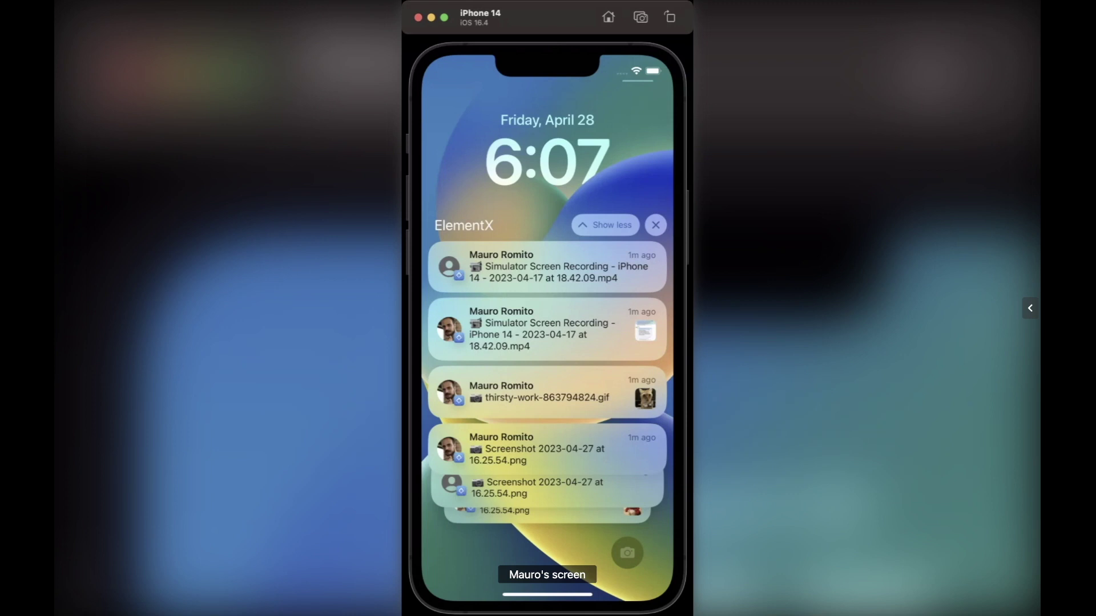
left_click(579, 551)
left_click_drag(563, 394, 541, 391)
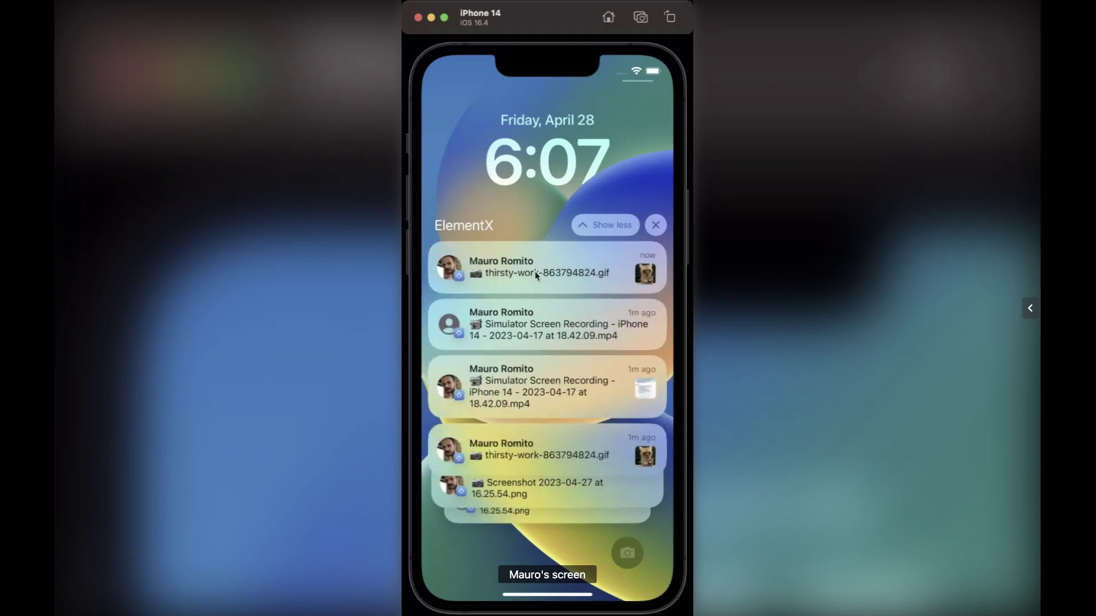
left_click_drag(535, 272, 585, 273)
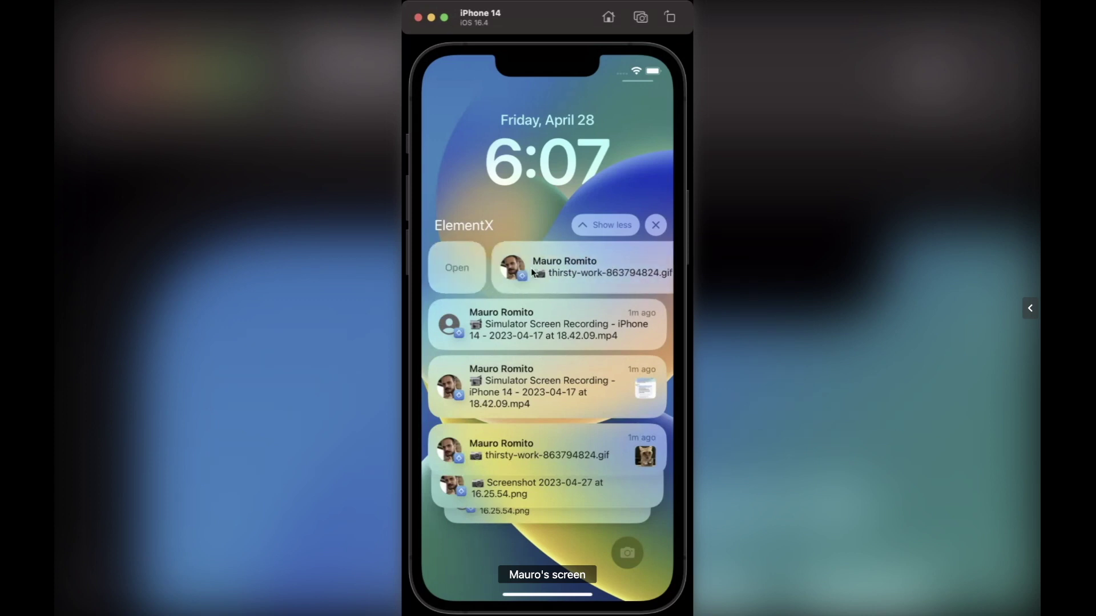
left_click(553, 273)
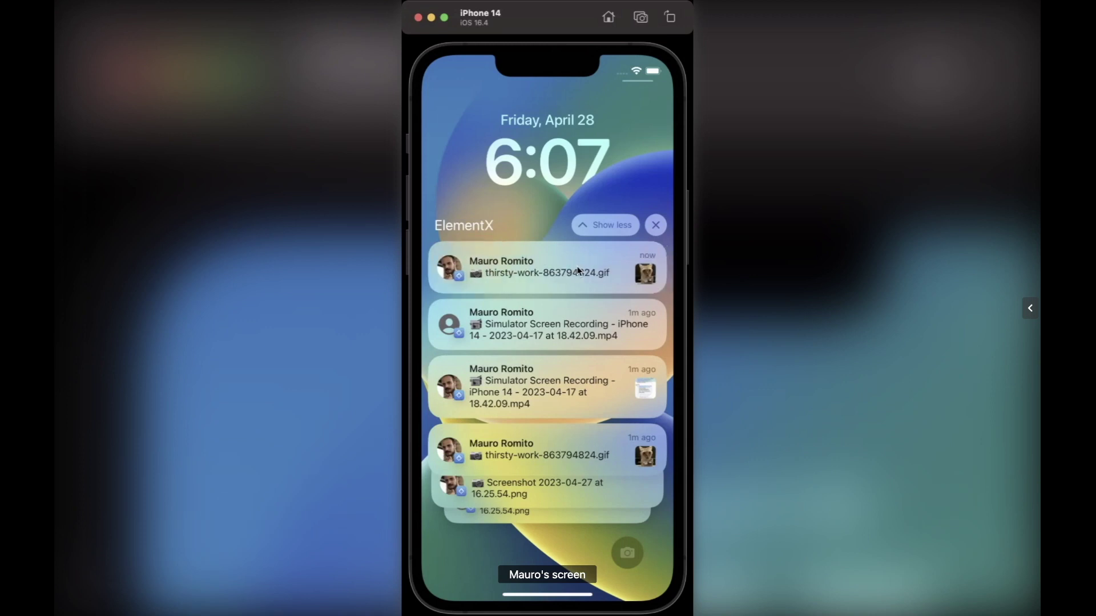
left_click_drag(578, 270, 471, 270)
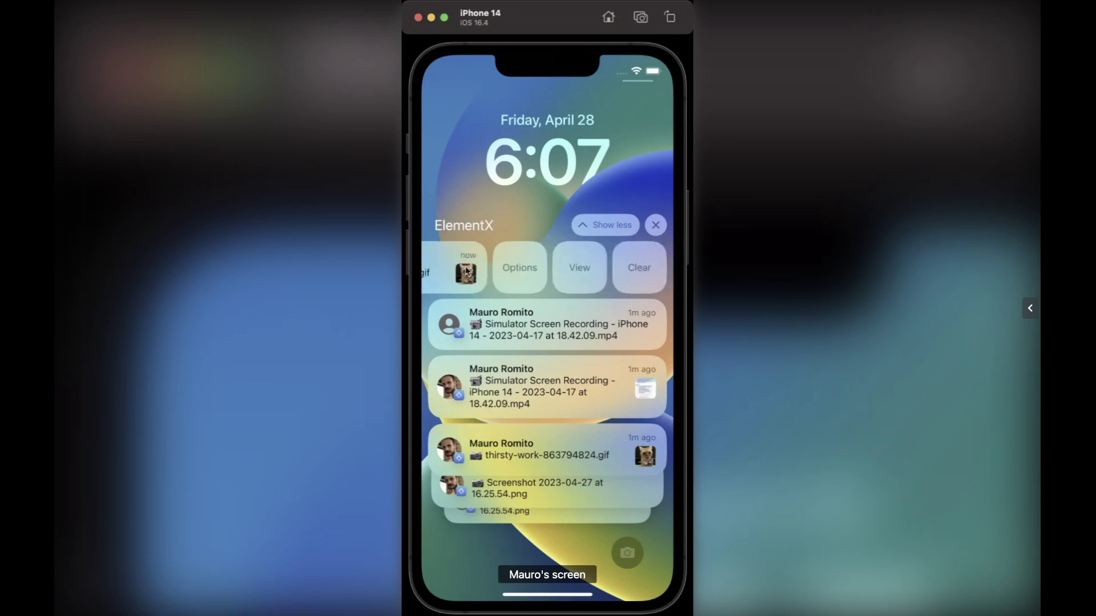
left_click(437, 269)
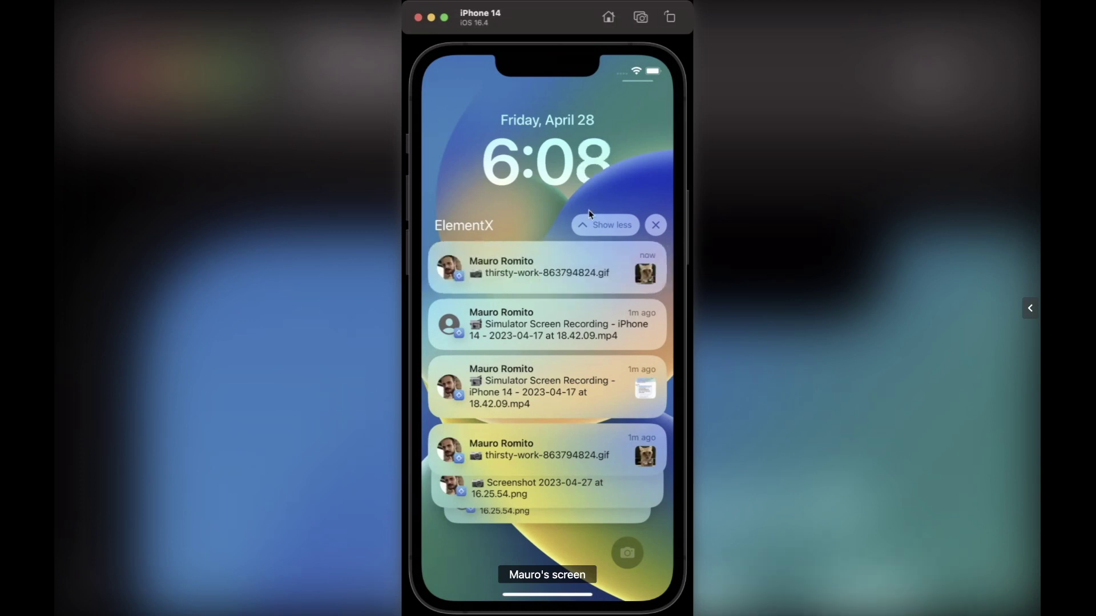
left_click_drag(593, 578, 546, 406)
- Swipe up from the lock screen into the cat GIF chat, then go back to All Chats
left_click_drag(583, 544, 587, 330)
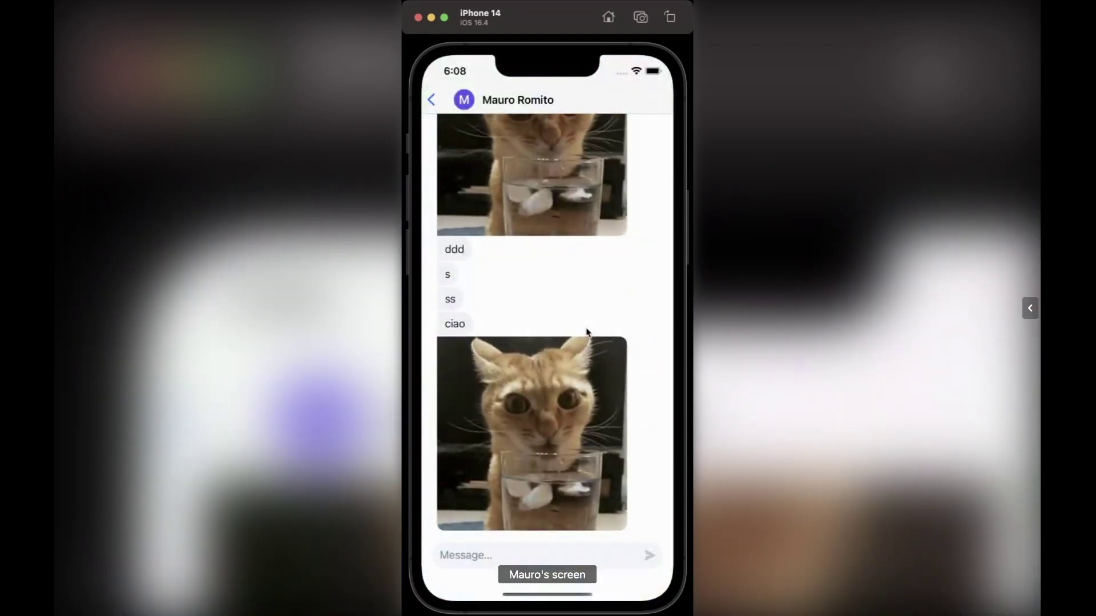
left_click(431, 99)
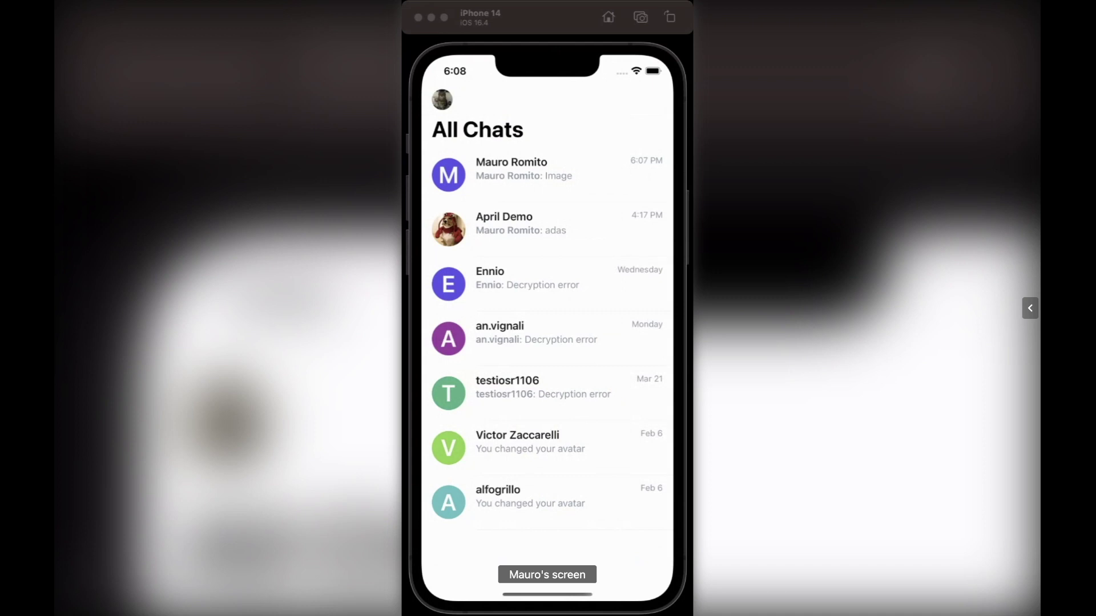
- Swipe away the incoming April Demo 'test' message banner
left_click(577, 594)
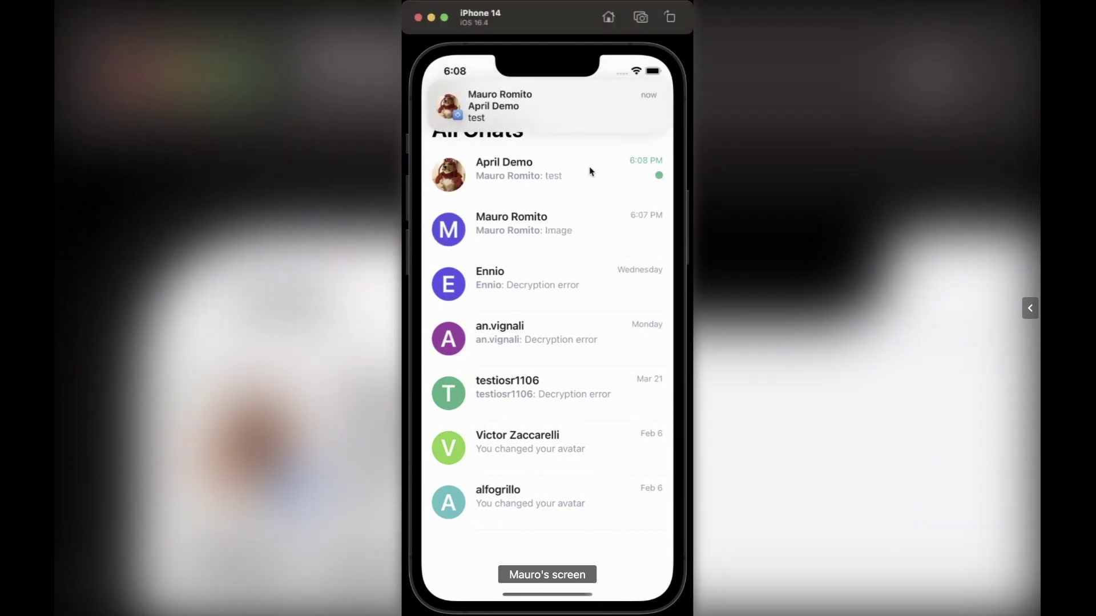
left_click_drag(563, 117, 546, 355)
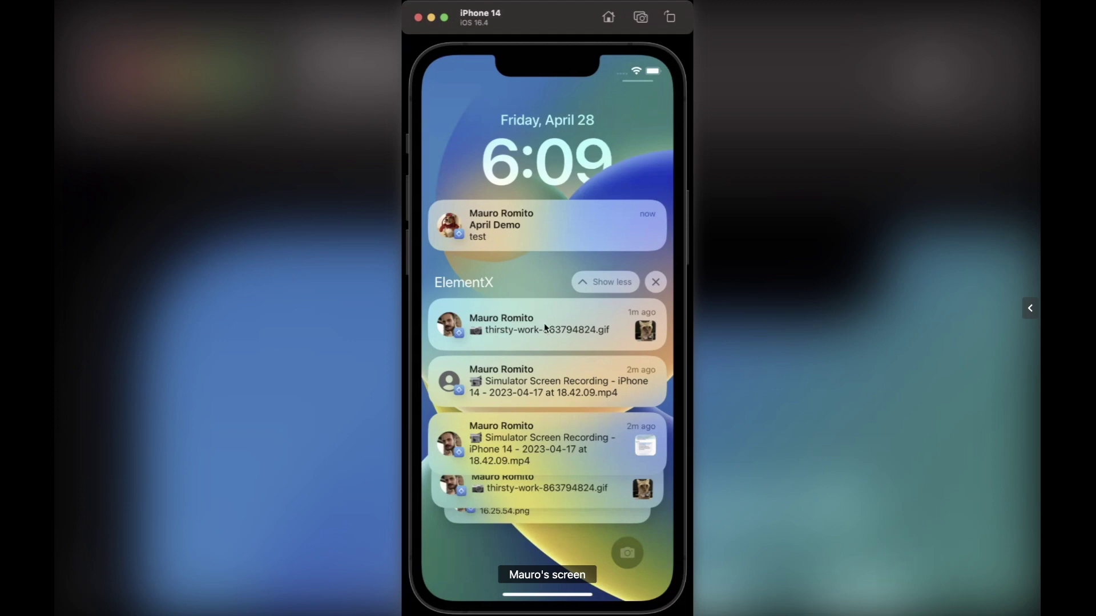
- Swipe the thirsty-work-863794824.gif notification aside to reveal its actions, then slide it back
left_click_drag(543, 323, 569, 330)
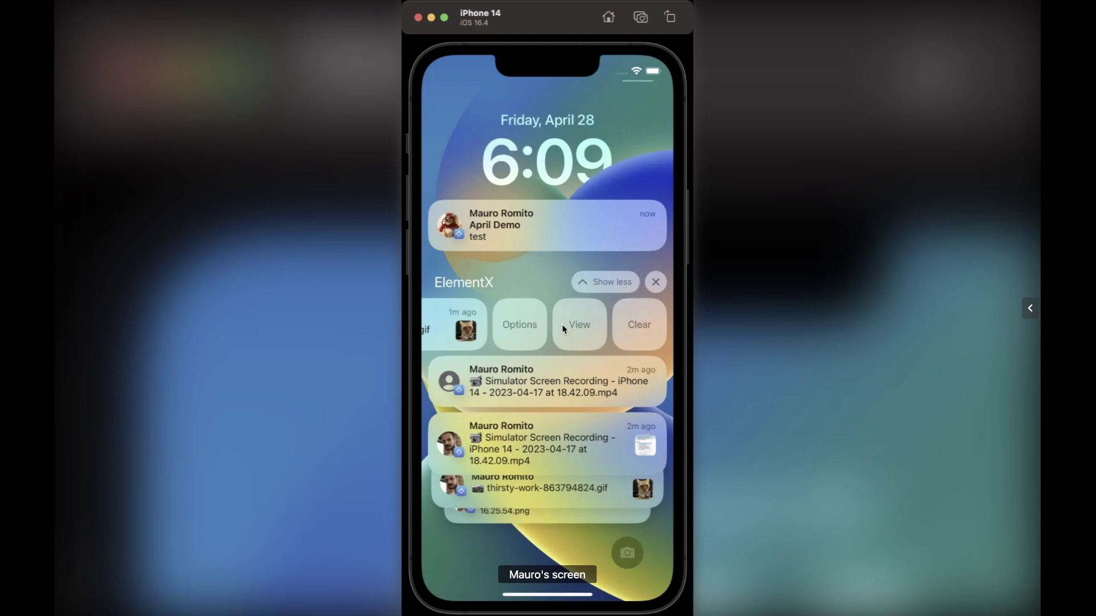
mouse_move(563, 330)
left_mouse_down()
mouse_move(583, 328)
mouse_move(546, 327)
left_mouse_up()
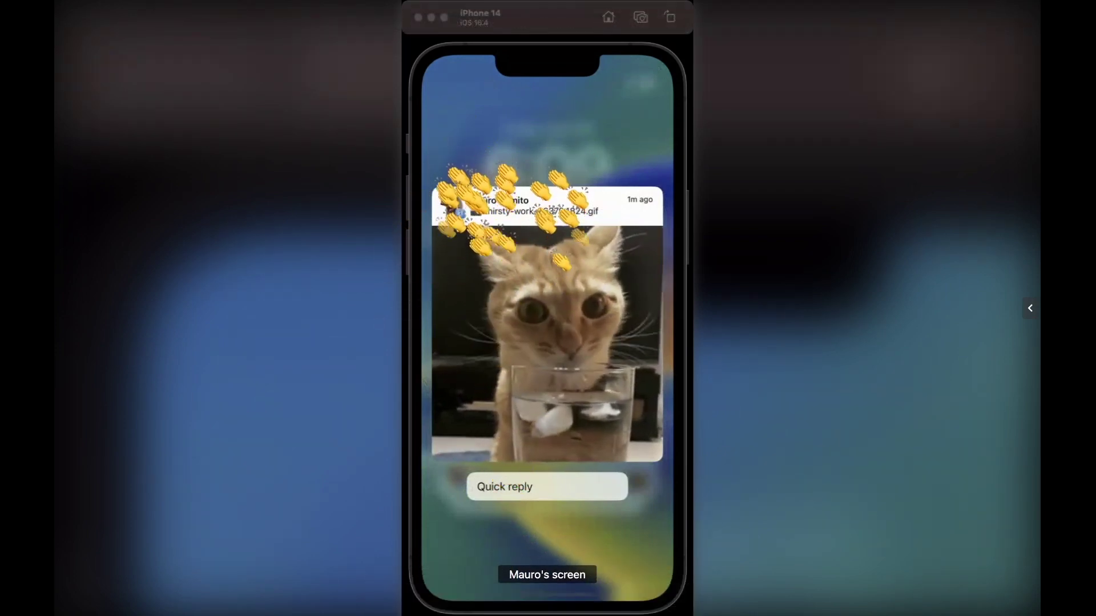
- Close the expanded cat GIF notification preview, returning to the lock screen alerts
left_click(685, 490)
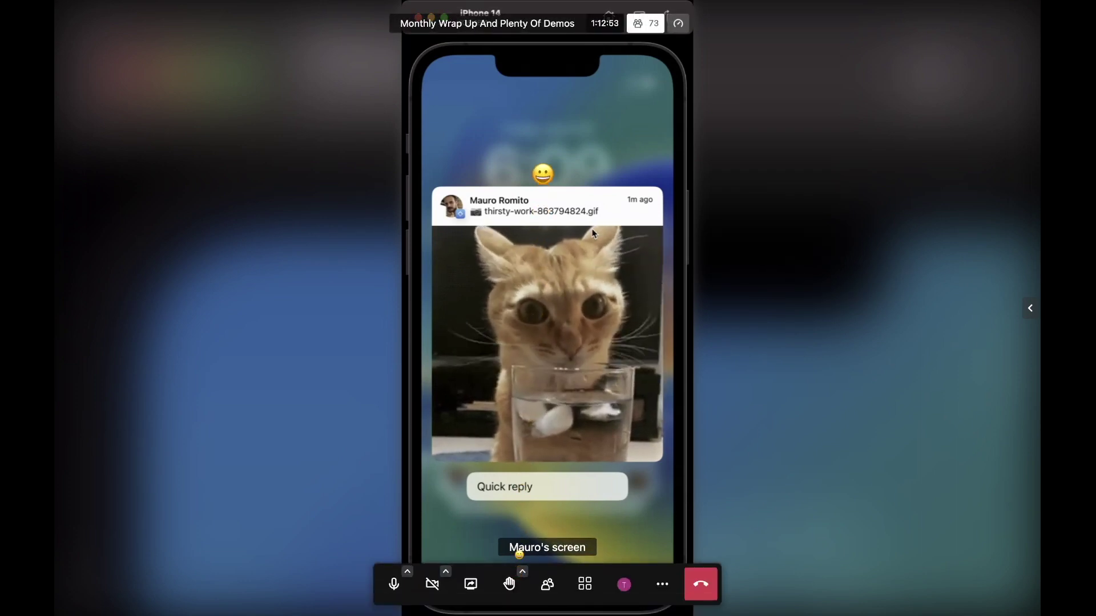
left_click(577, 170)
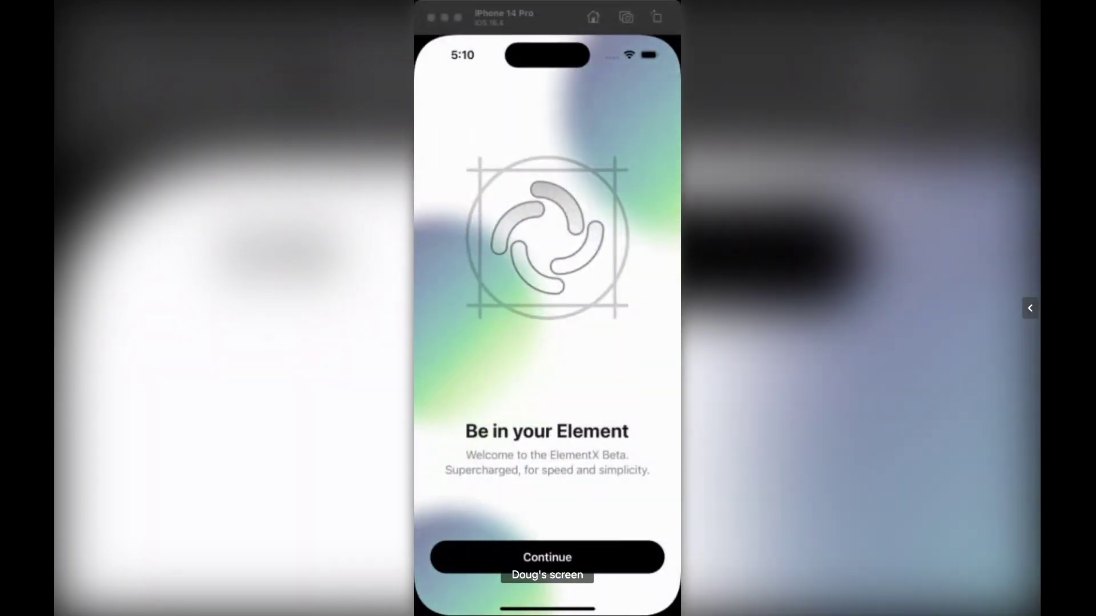
- Continue past the Element X welcome screen to the matrix.org 'Welcome back!' sign-in form
left_click(508, 14)
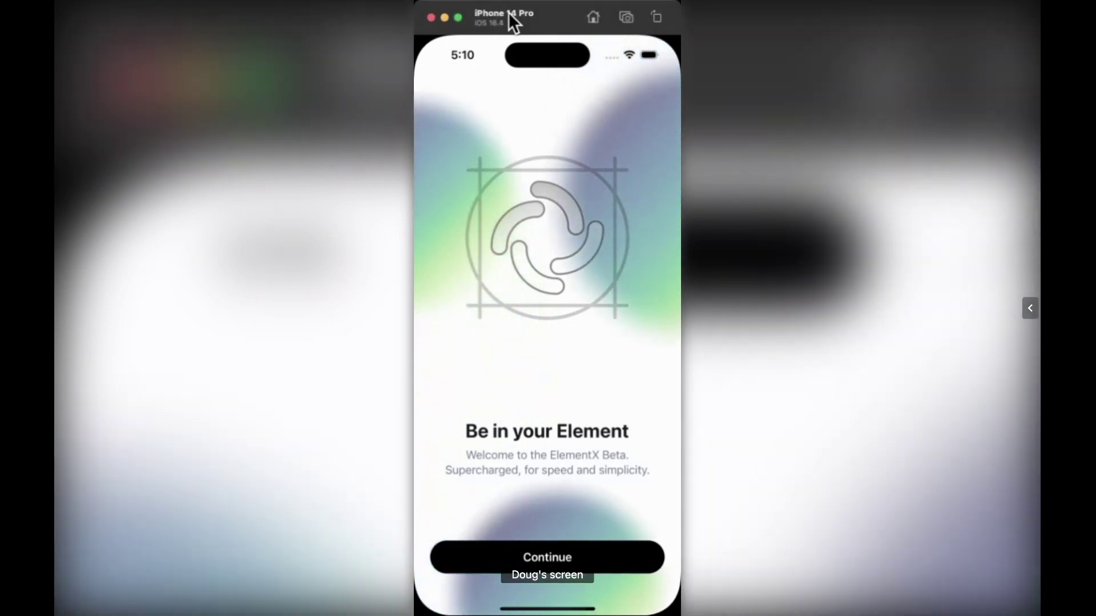
left_click(555, 558)
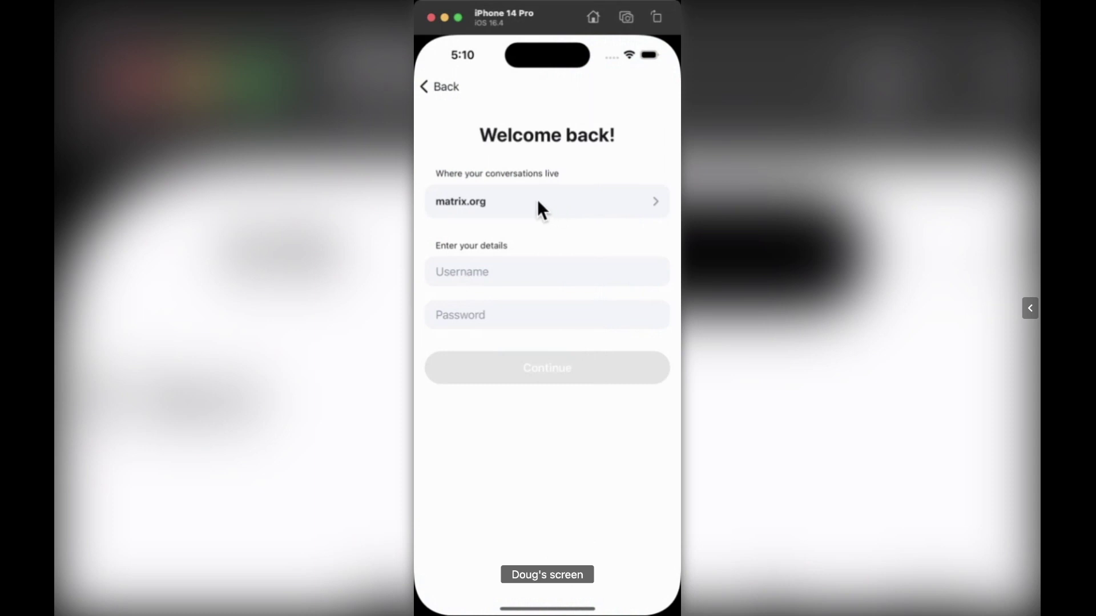
- Replace the matrix.org homeserver with synapse-oidc.lab.element.dev and continue to the sign-in prompt
left_click(565, 198)
left_click(512, 279)
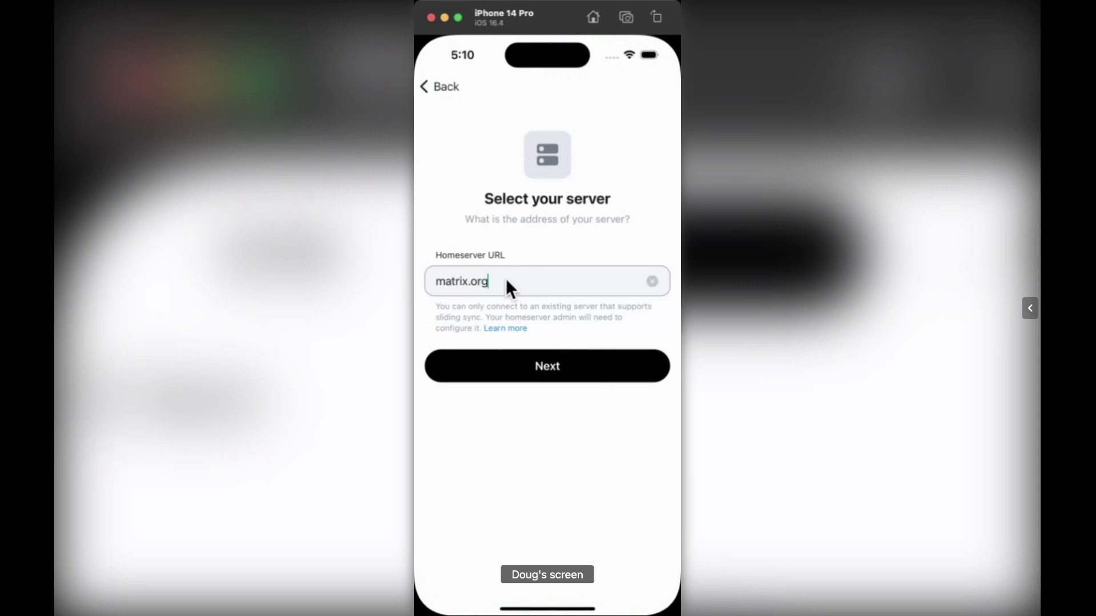
double_click(506, 278)
left_click(533, 249)
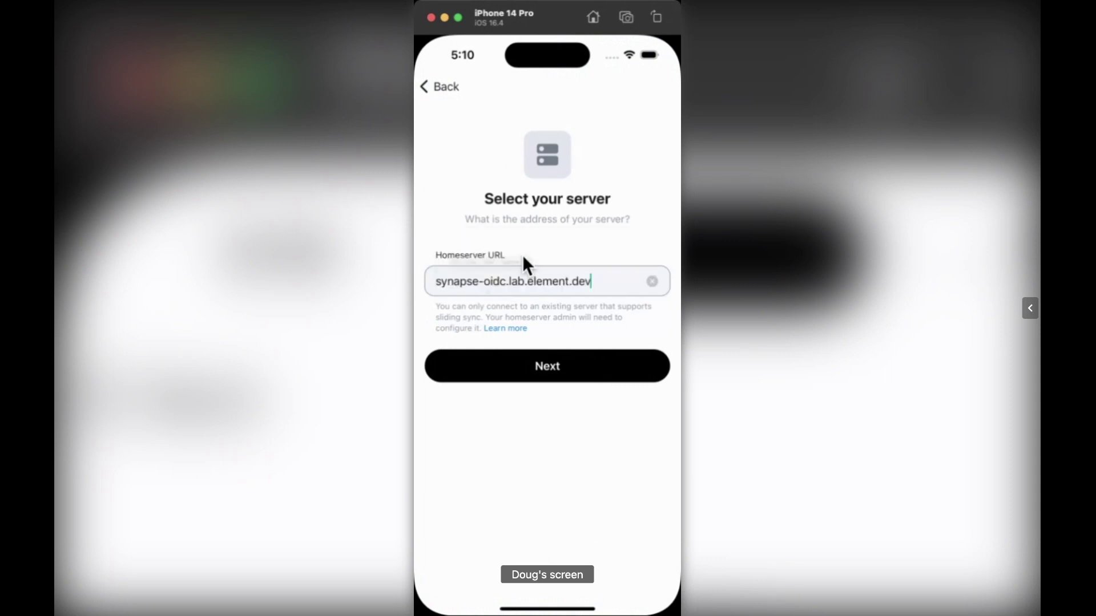
left_click(557, 368)
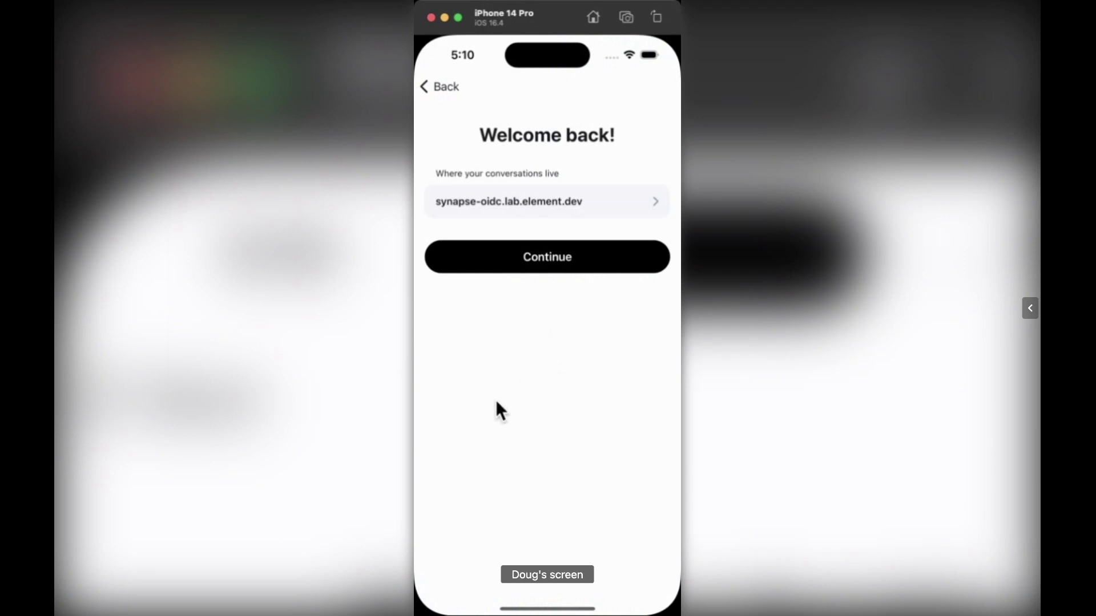
left_click(550, 260)
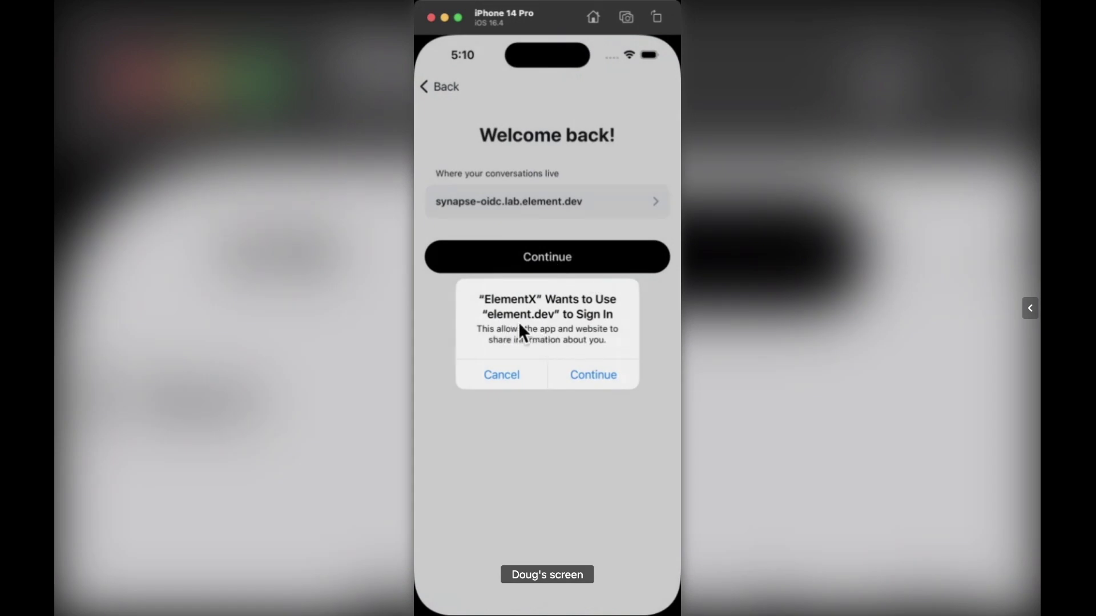
- Sign in with the test account's username and password, decline saving it, and allow ElementX access
left_click(605, 372)
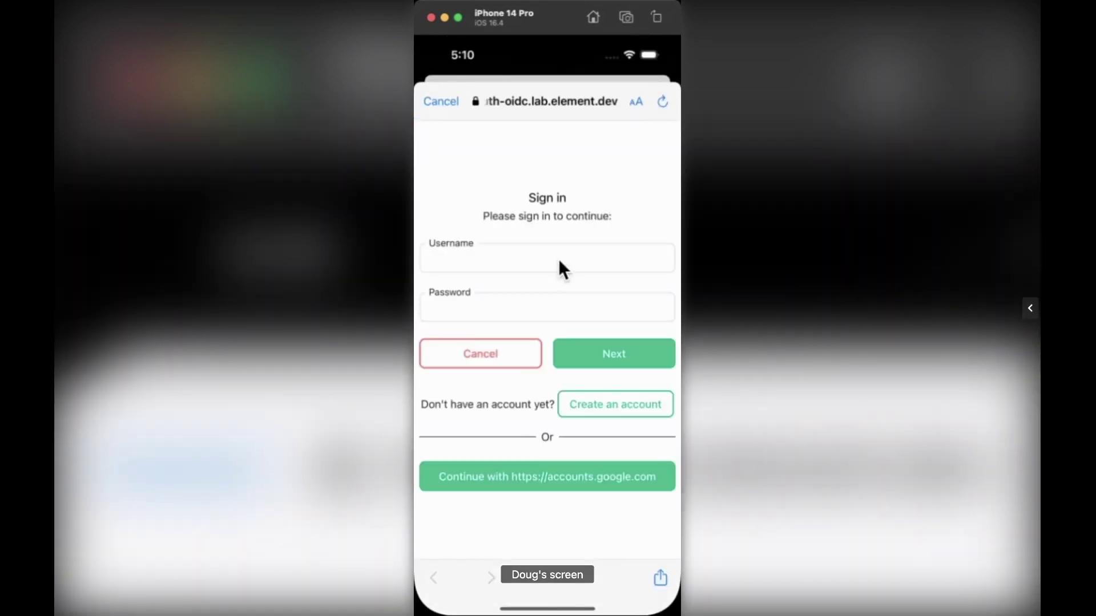
left_click(556, 260)
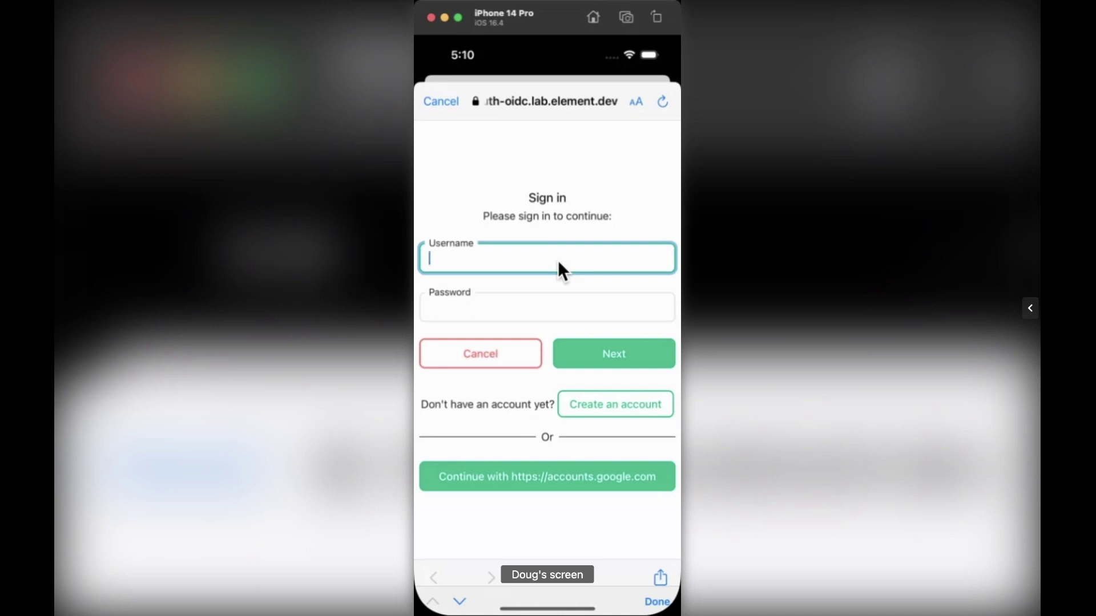
type("doug")
key("Tab")
type("*************")
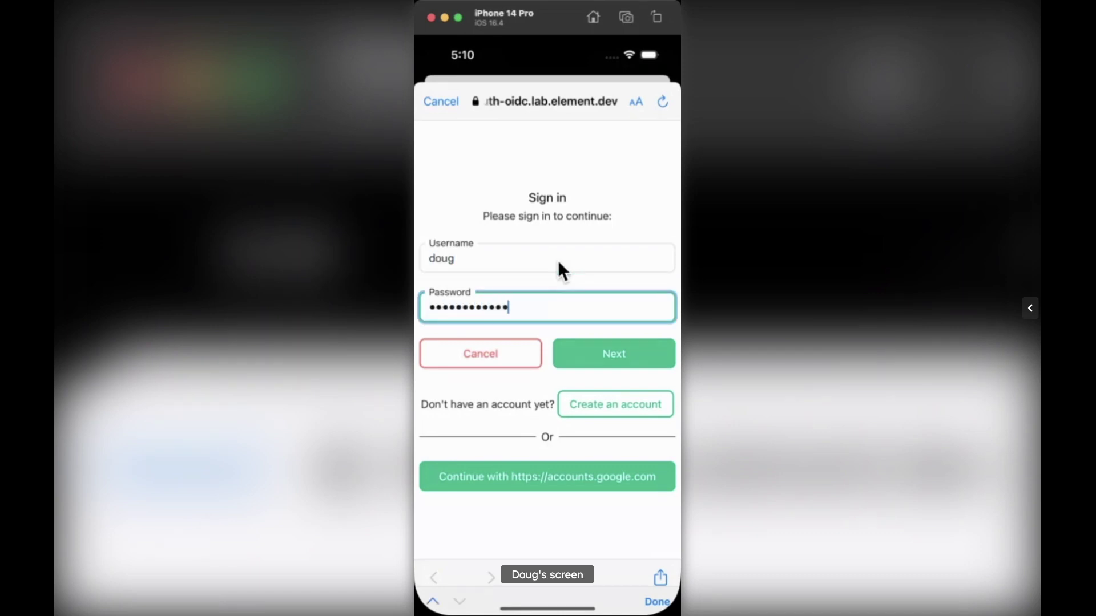
left_click(628, 345)
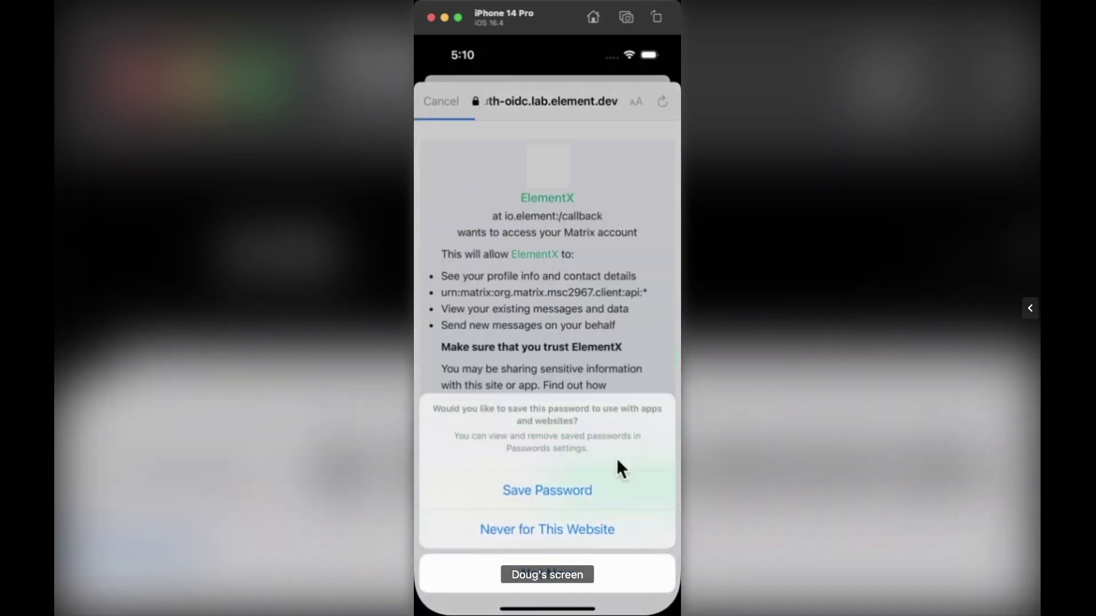
left_click(547, 568)
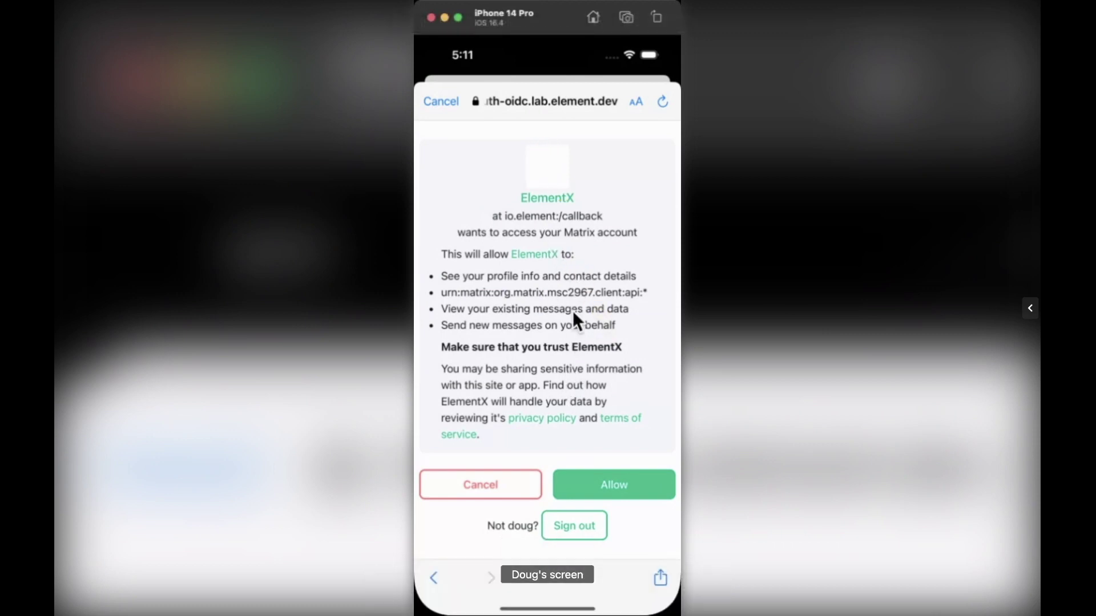
left_click(625, 484)
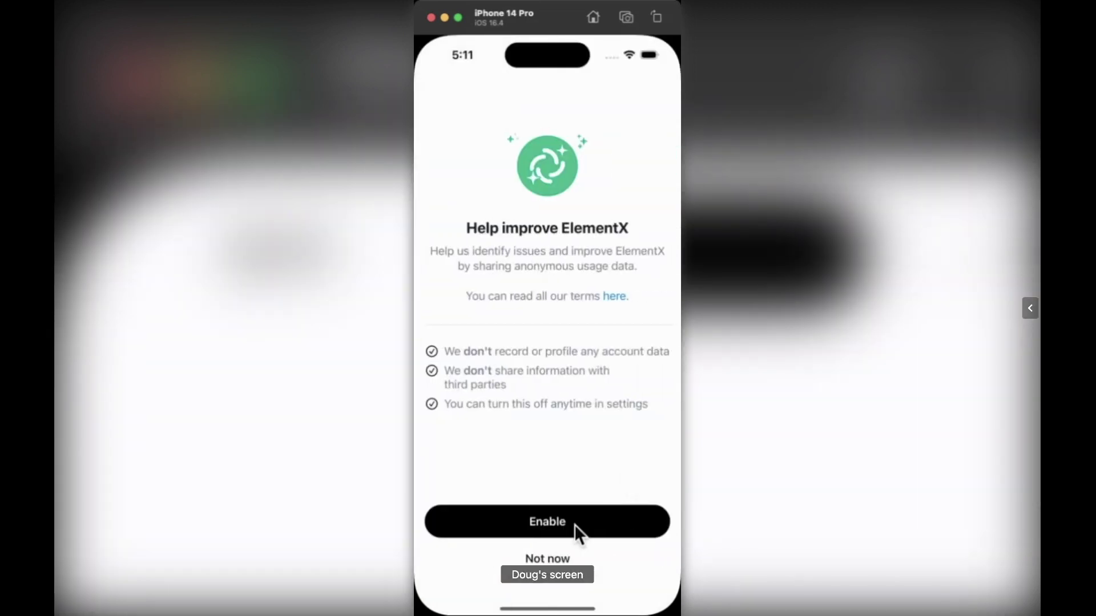
- Answer the usage-data and notification prompts, then sign out from the account menu
left_click(550, 559)
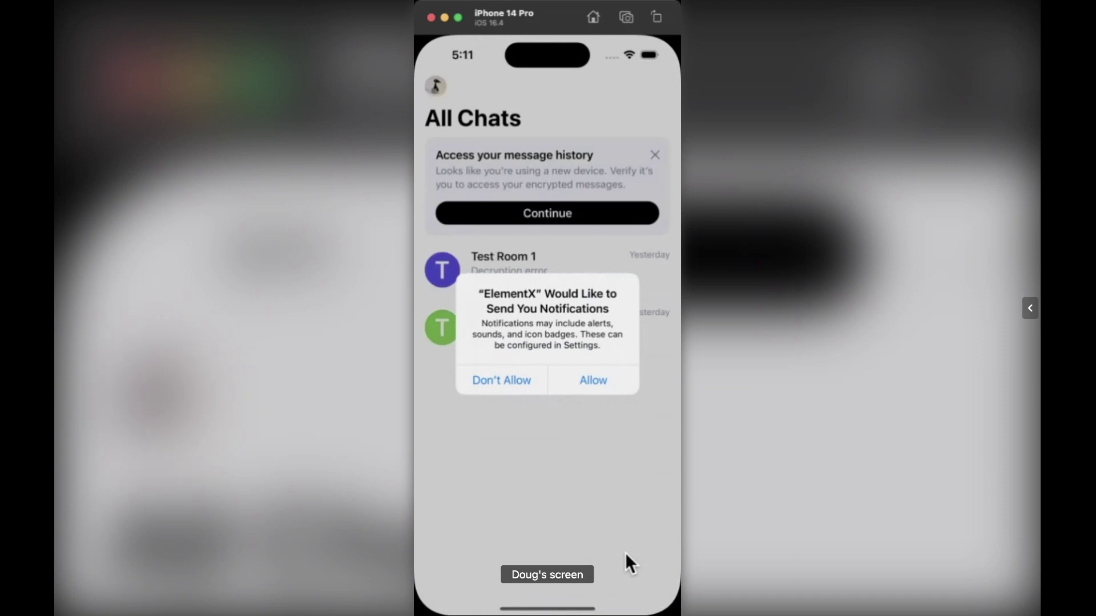
left_click(581, 381)
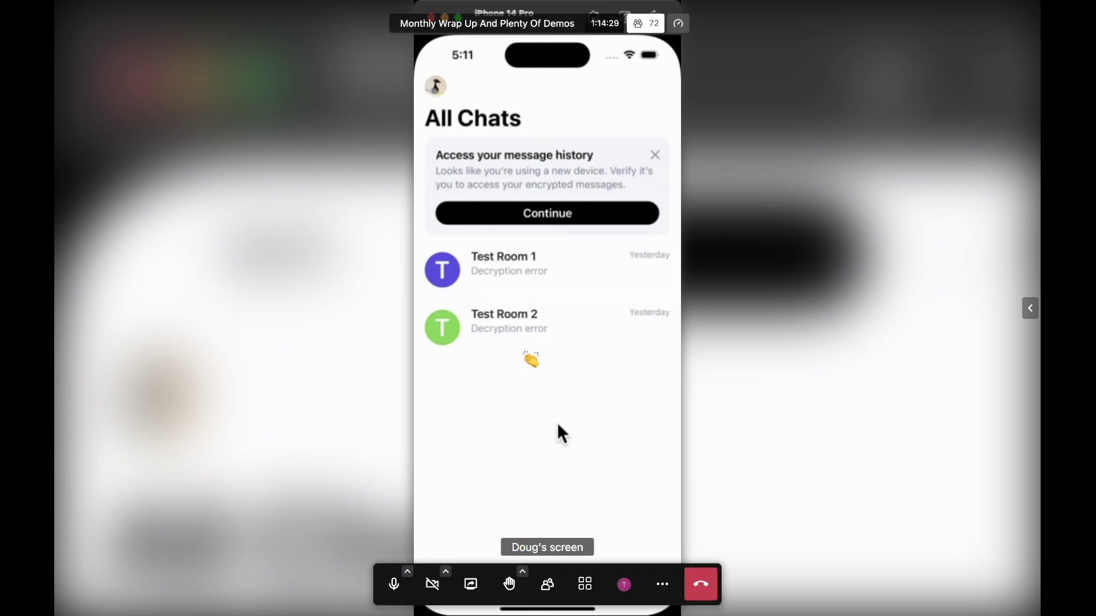
left_click(437, 87)
left_click(519, 211)
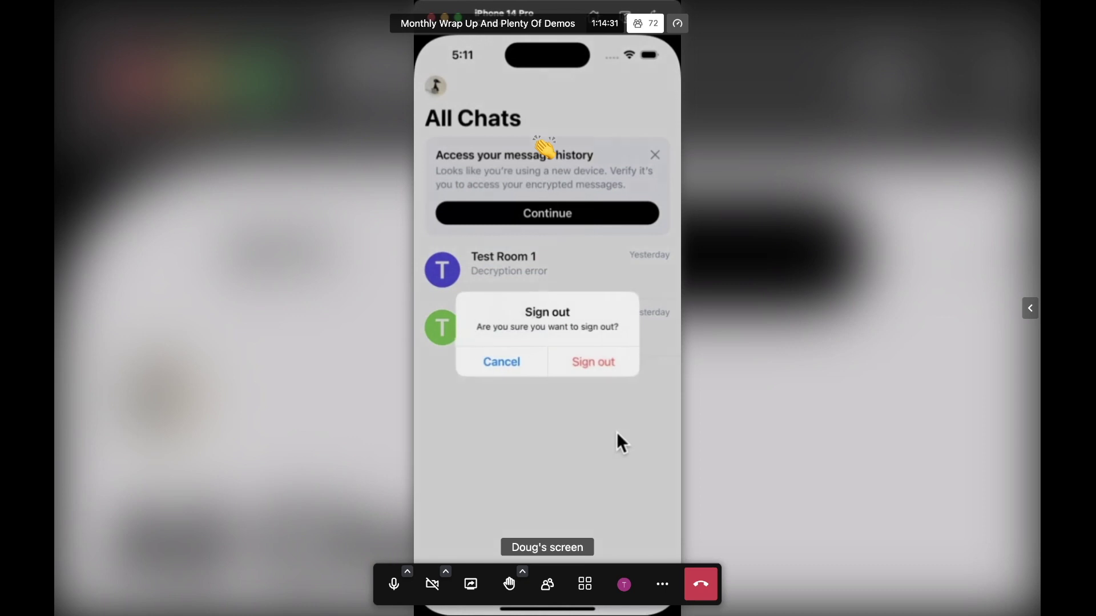
left_click(594, 365)
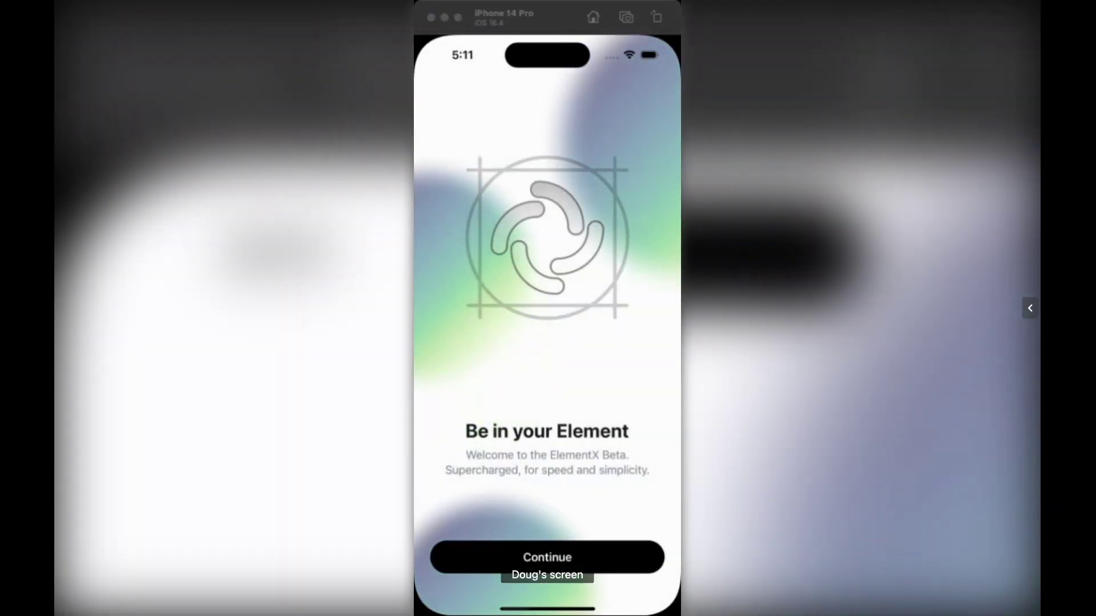
- From the welcome screen, set the homeserver to synapse-oidc.lab.element.dev
left_click(562, 561)
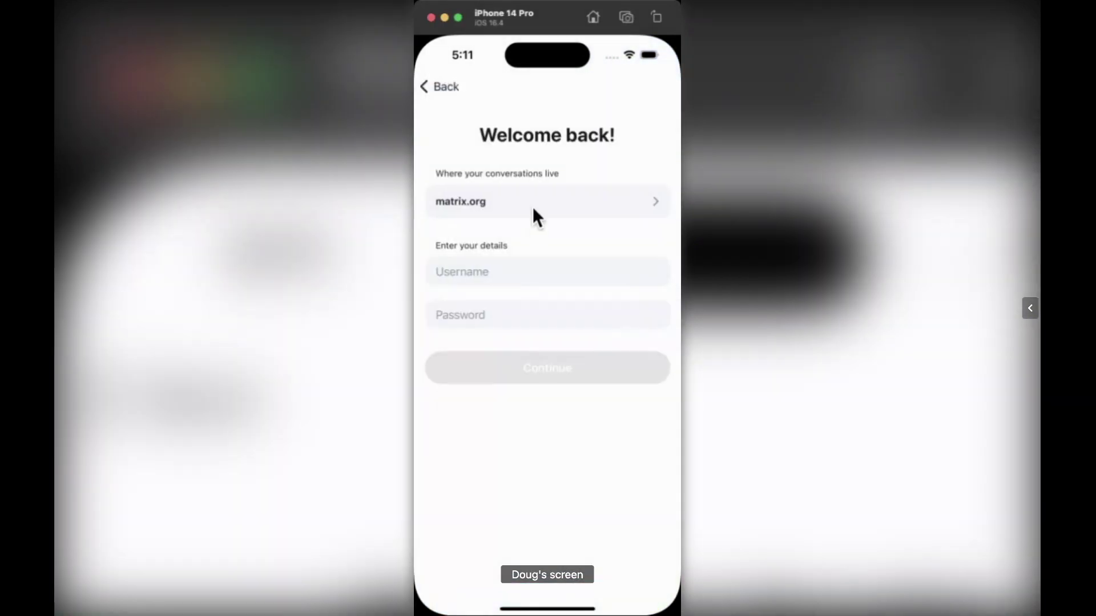
left_click(533, 210)
double_click(512, 279)
left_click(521, 281)
left_click(515, 280)
left_click(532, 252)
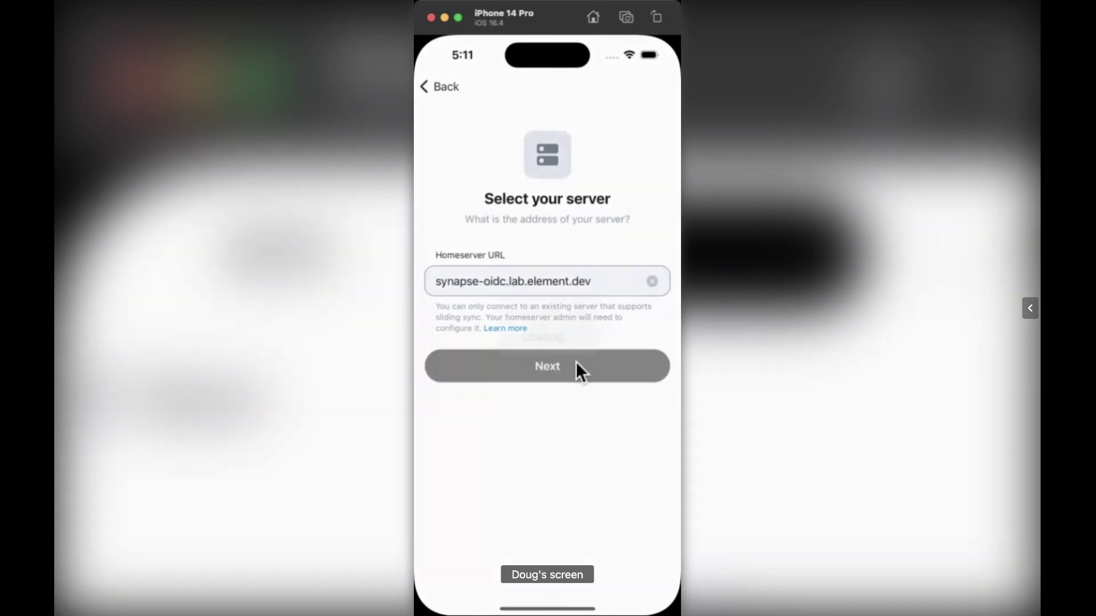
left_click(580, 374)
- Continue signing in through element.dev and grant ElementX access to the account
left_click(619, 257)
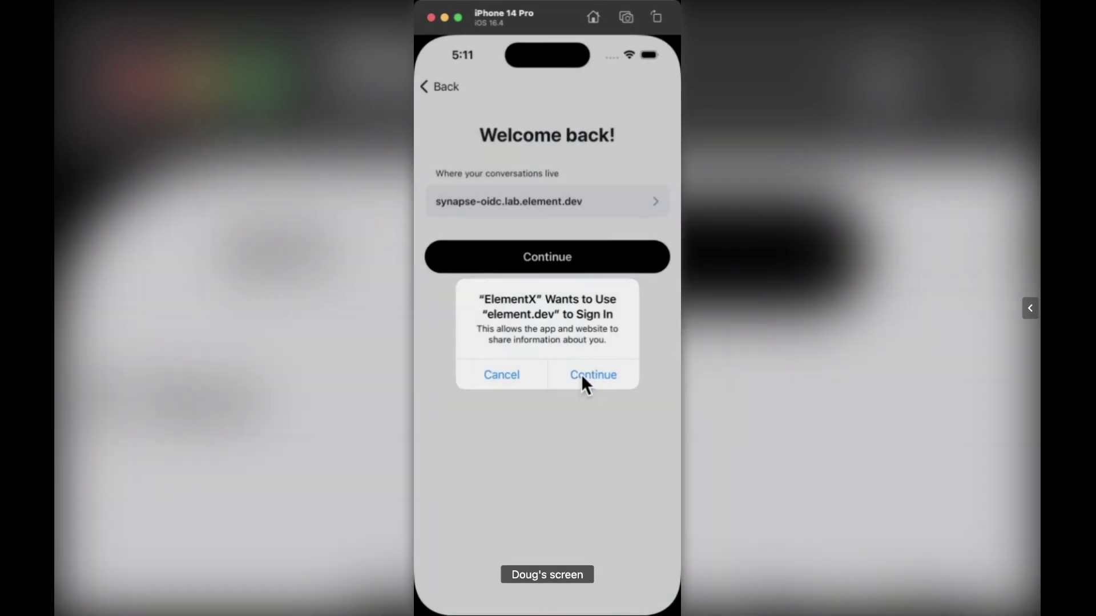
left_click(584, 377)
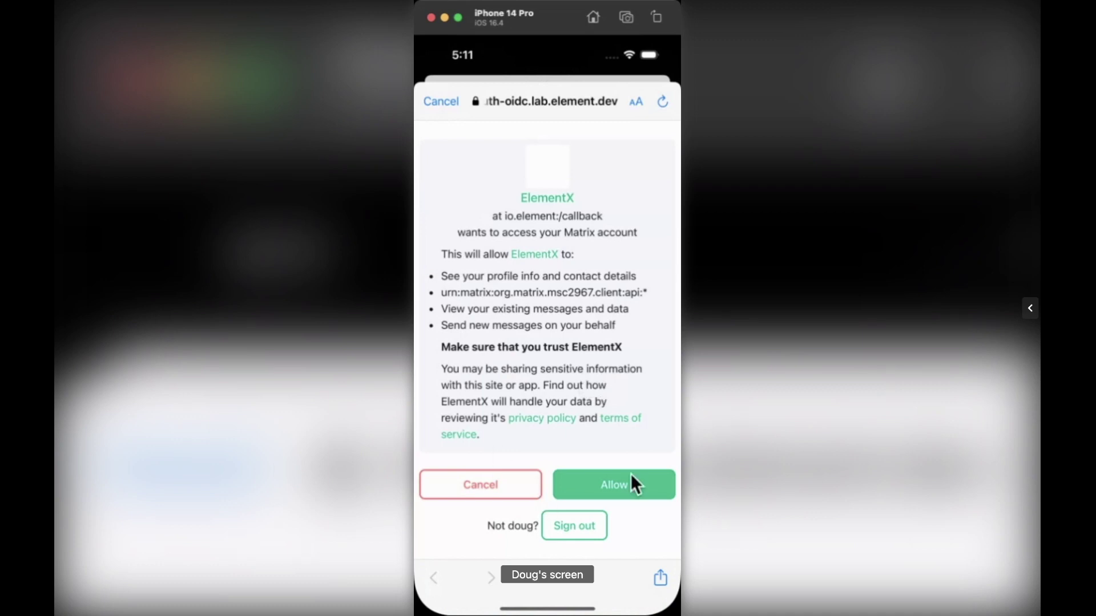
left_click(620, 485)
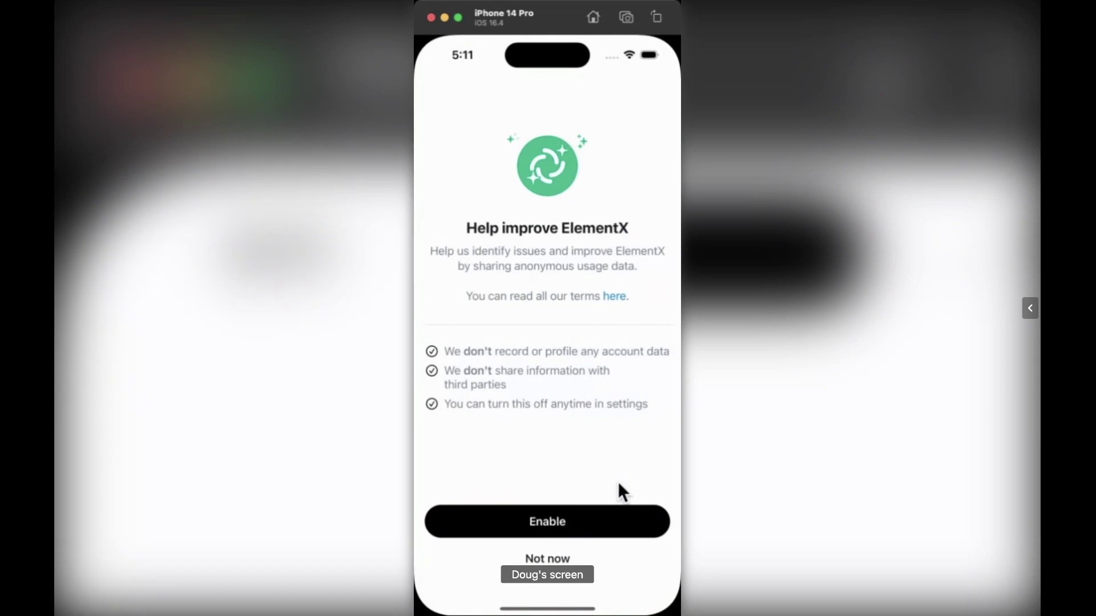
- Enable anonymous usage data sharing on the Help improve ElementX screen
left_click(534, 525)
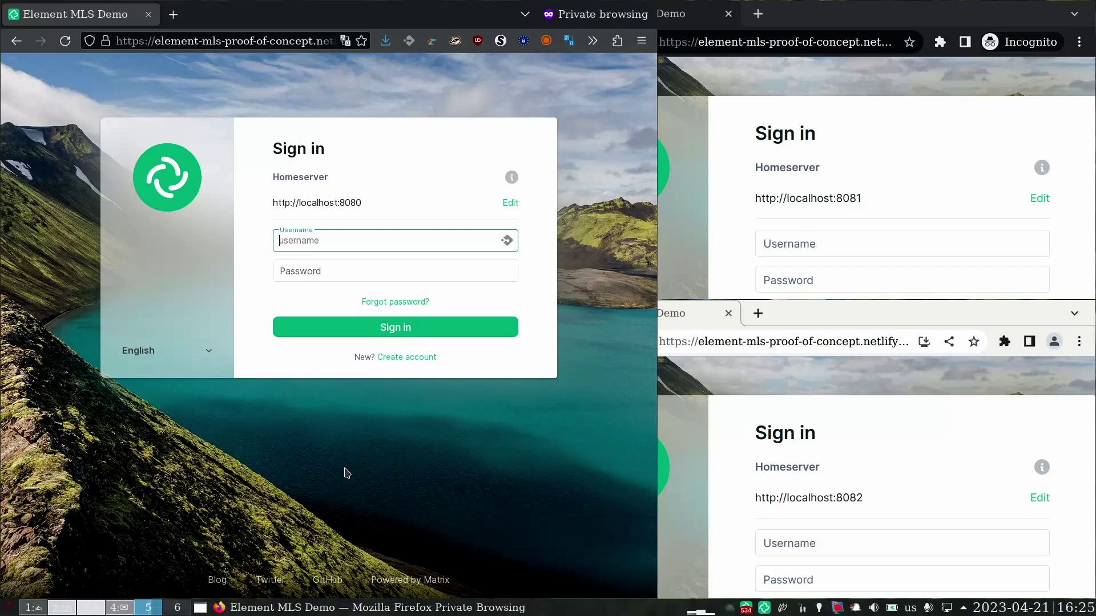
- Enter the first test user's username and password on the localhost:8080 page and sign in
type("alice")
key("Tab")
type("secret")
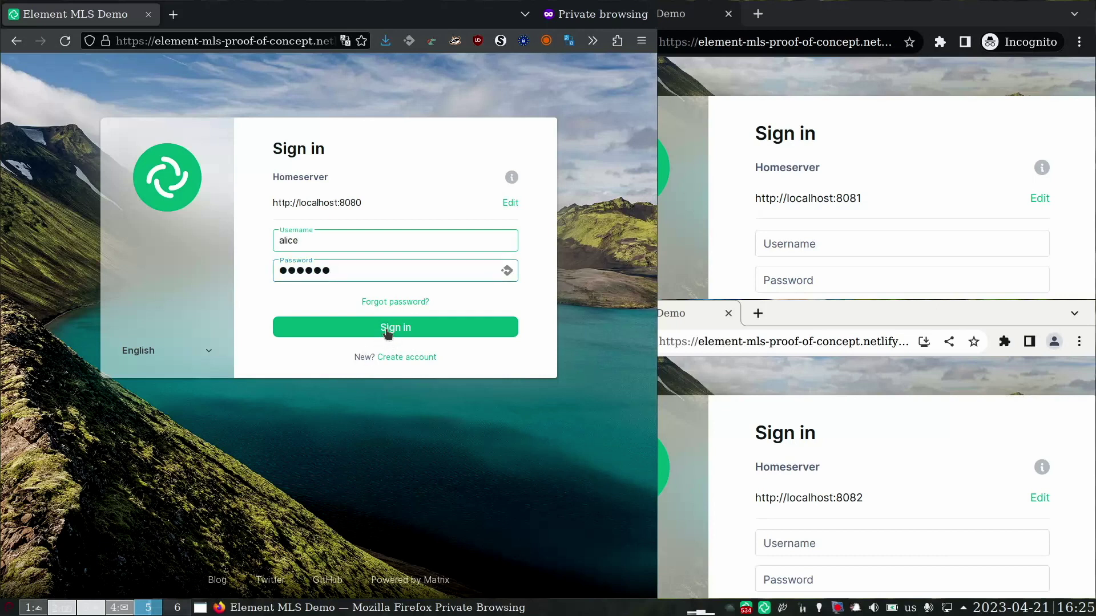
left_click(432, 322)
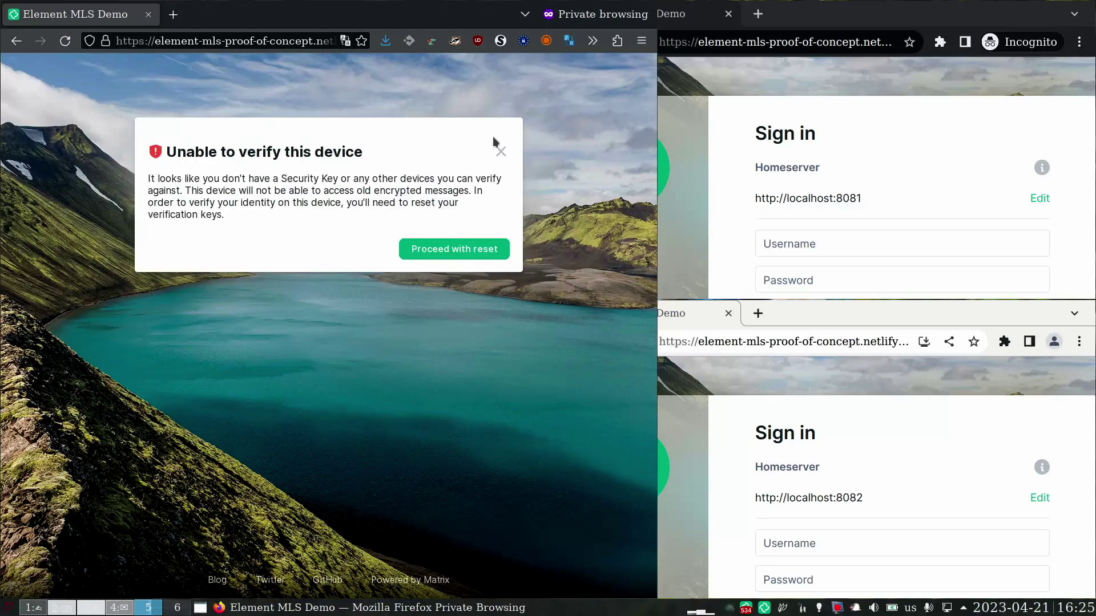
- Skip device verification, then create room 'MLS test' with Use MLS turned on under advanced options
left_click(501, 153)
left_click(384, 227)
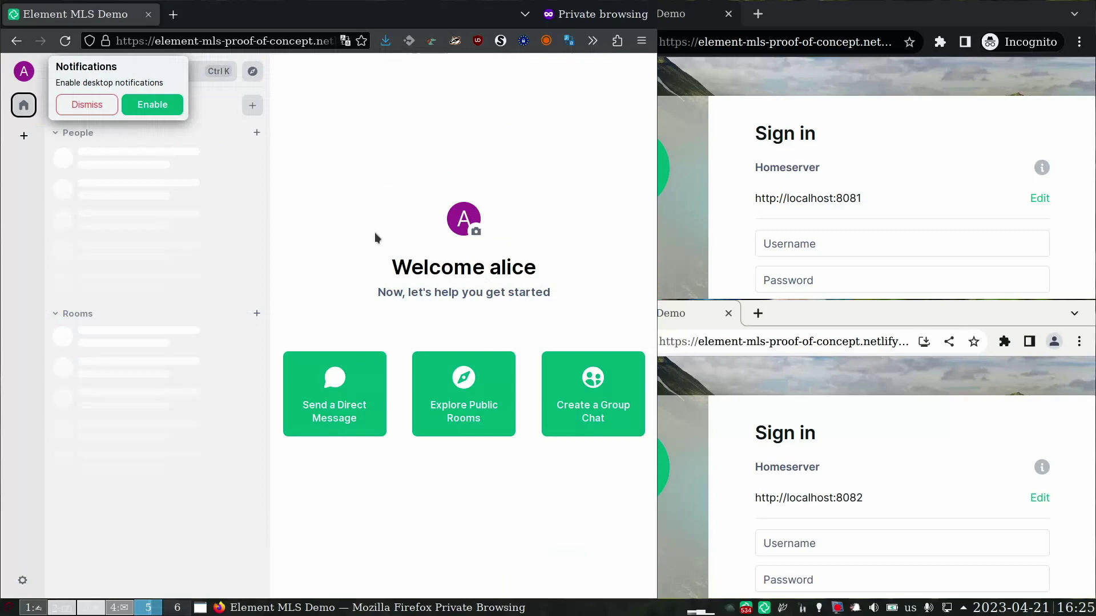
left_click(256, 314)
left_click(311, 336)
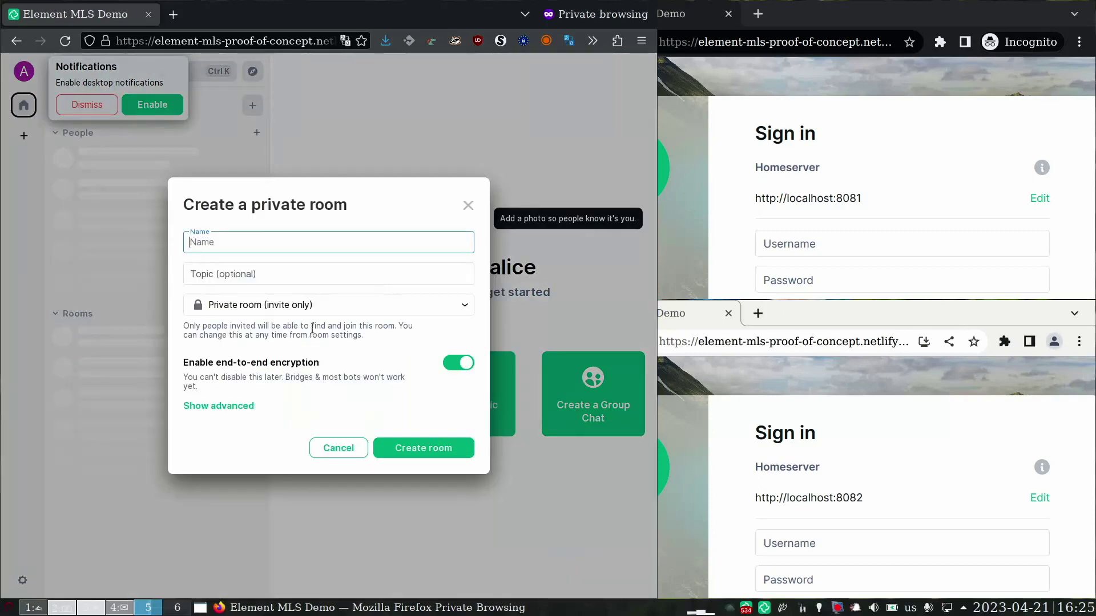
type("MLS test")
left_click(220, 406)
left_click(458, 377)
left_click(442, 496)
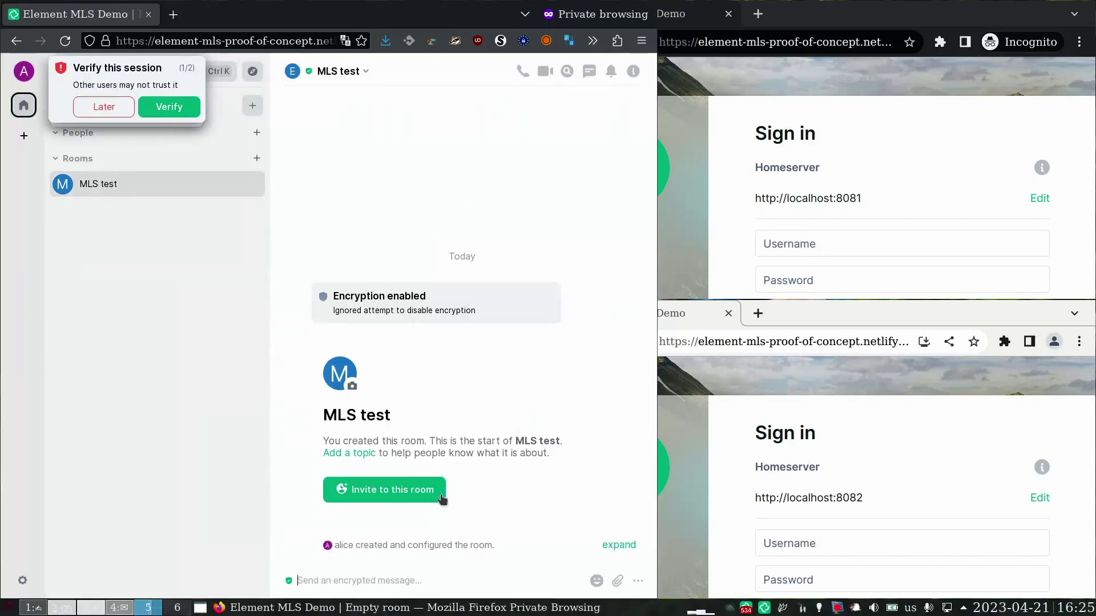
- Invite the second test user's Matrix ID on localhost:8481 to the MLS test room
left_click(392, 492)
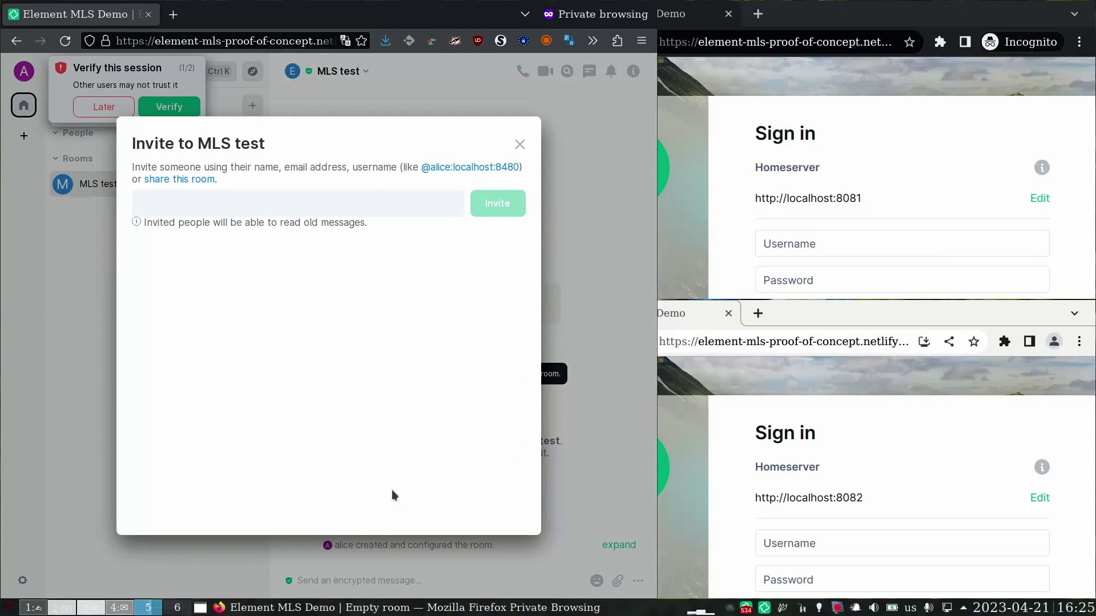
type("@")
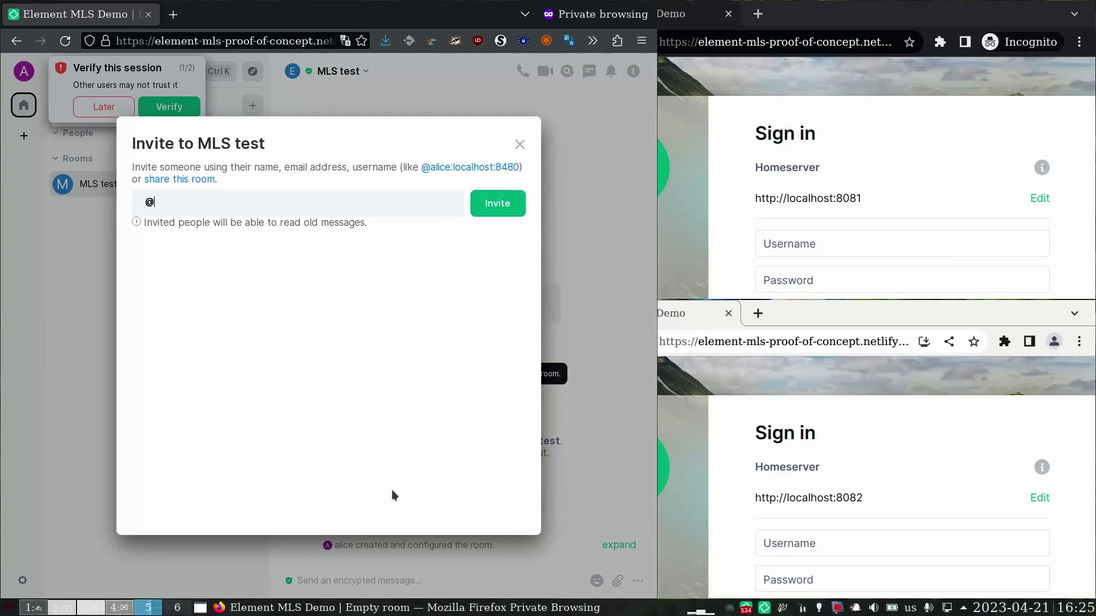
type("bob:localhost:")
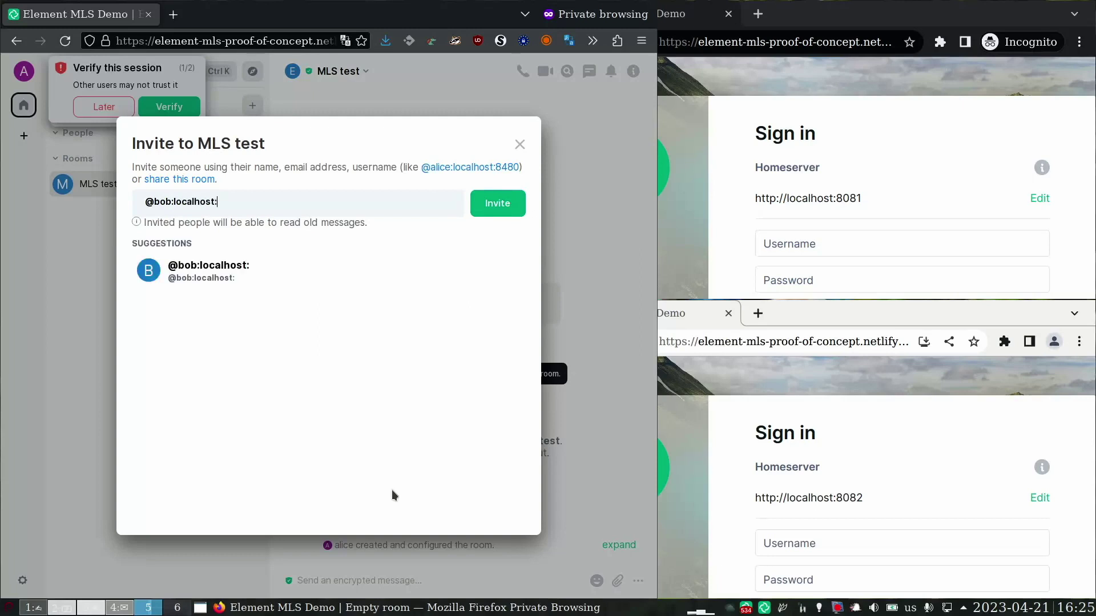
type("8481")
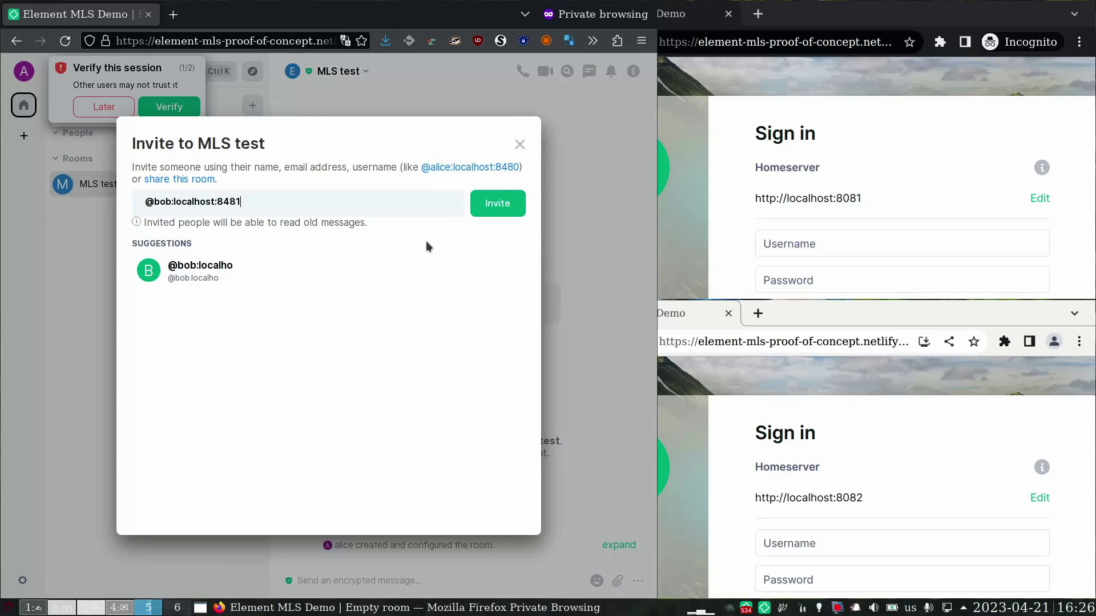
left_click(501, 211)
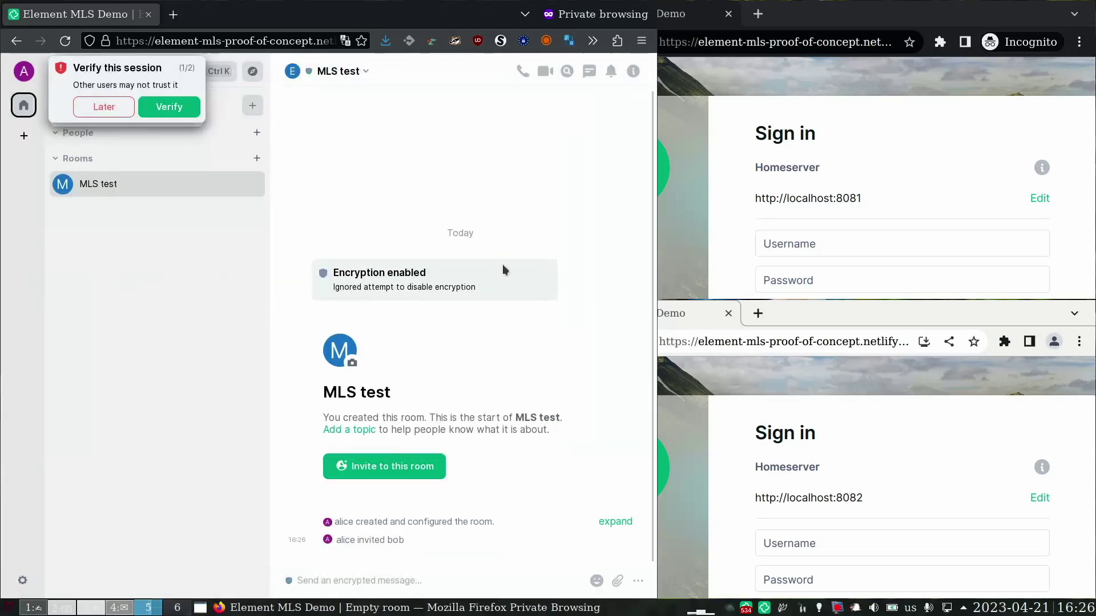
- Sign in as the second test user on the localhost:8081 page with username and password
left_click(886, 240)
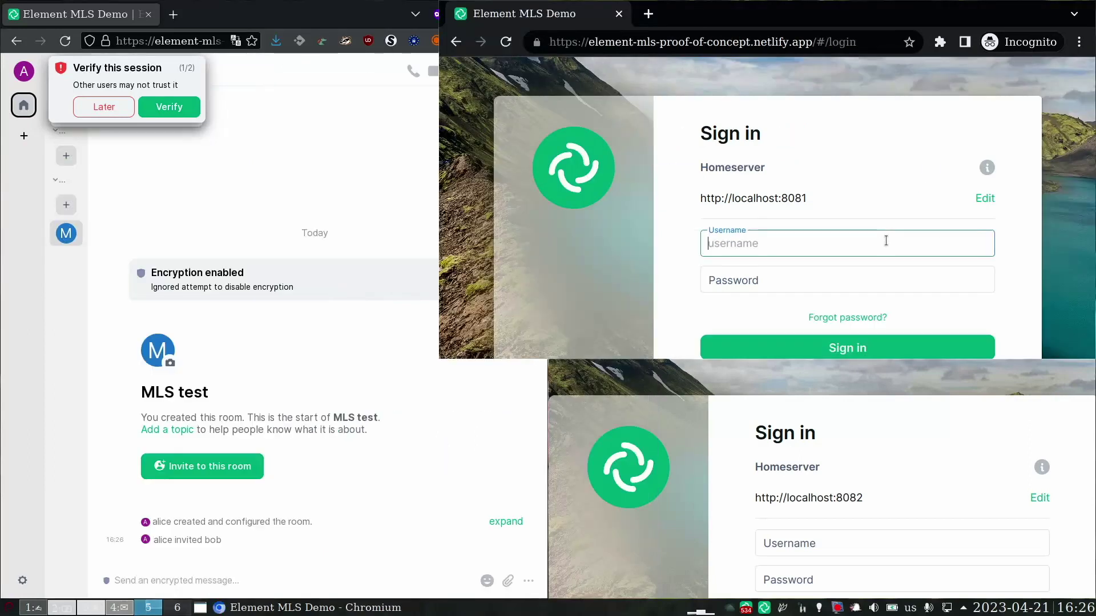
type("bob")
key("Tab")
type("bobbob")
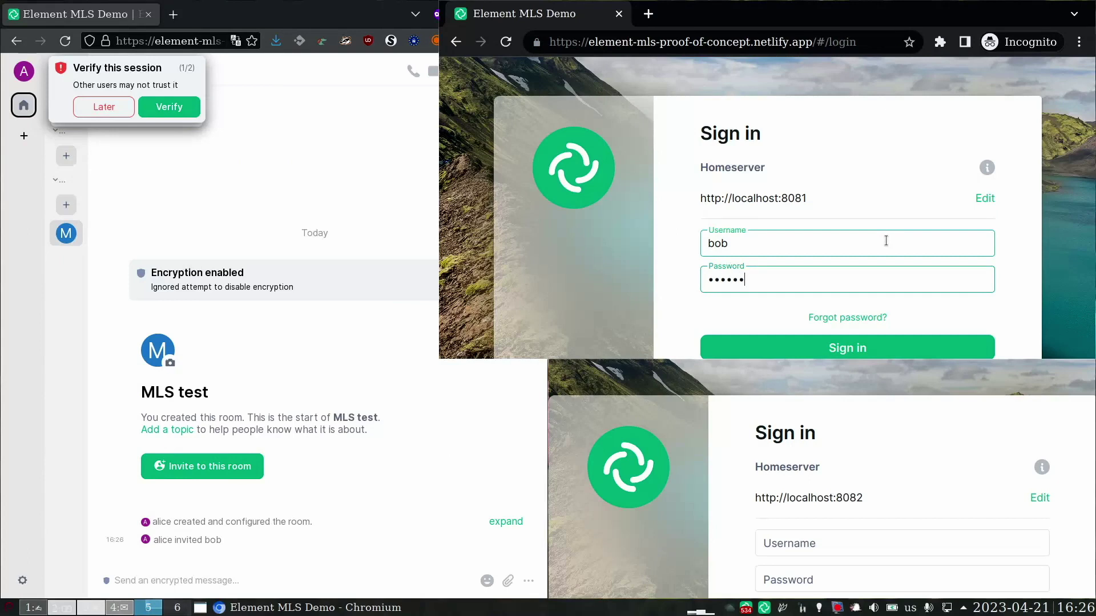
key("Return")
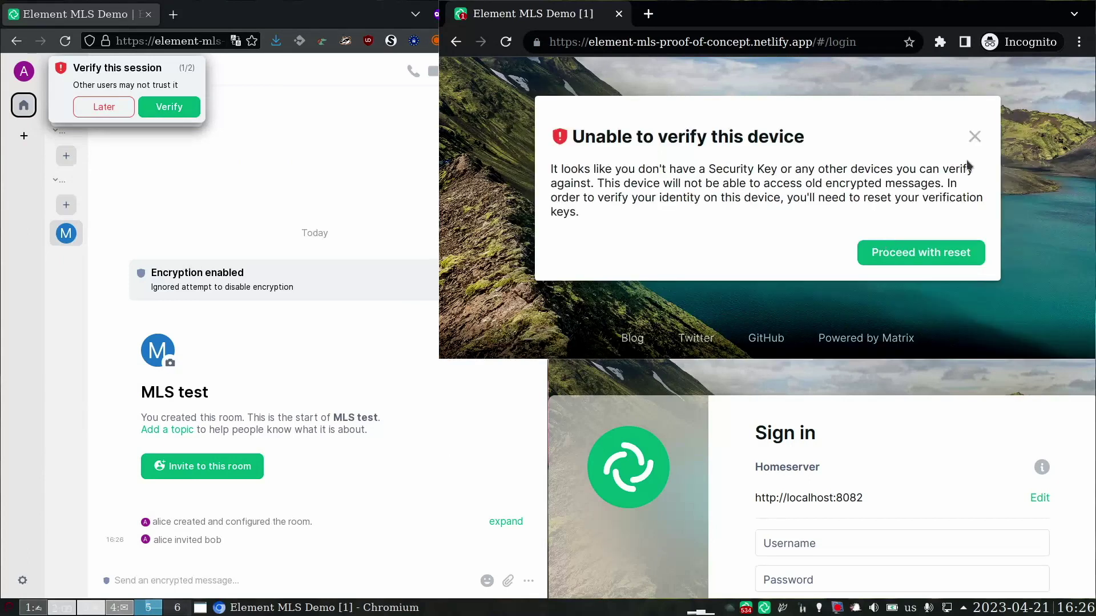
- Skip device verification for later and accept the MLS test room invitation
left_click(974, 135)
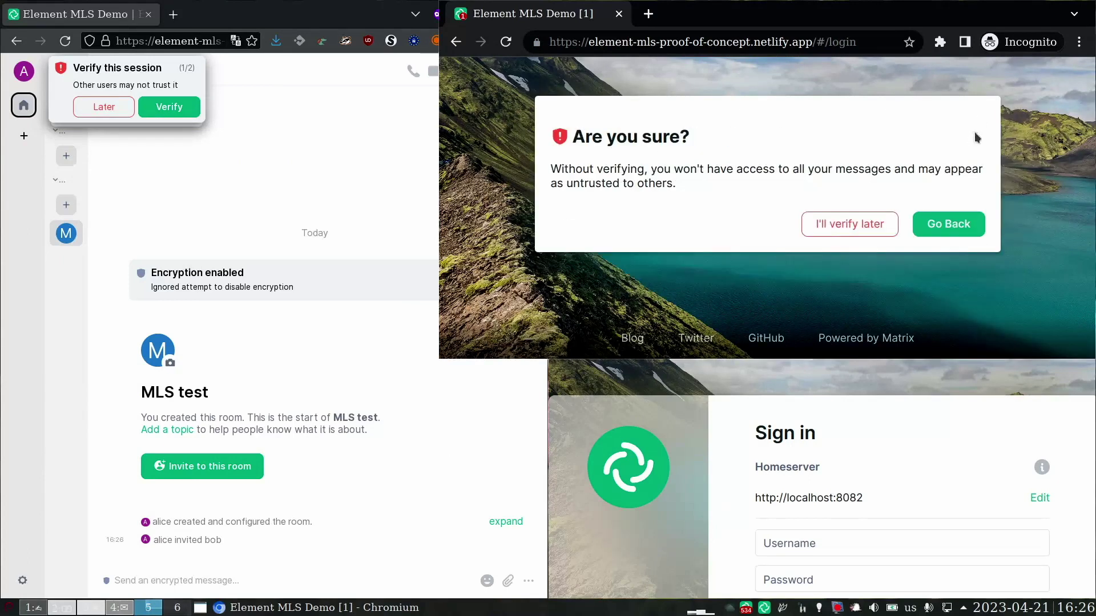
left_click(837, 226)
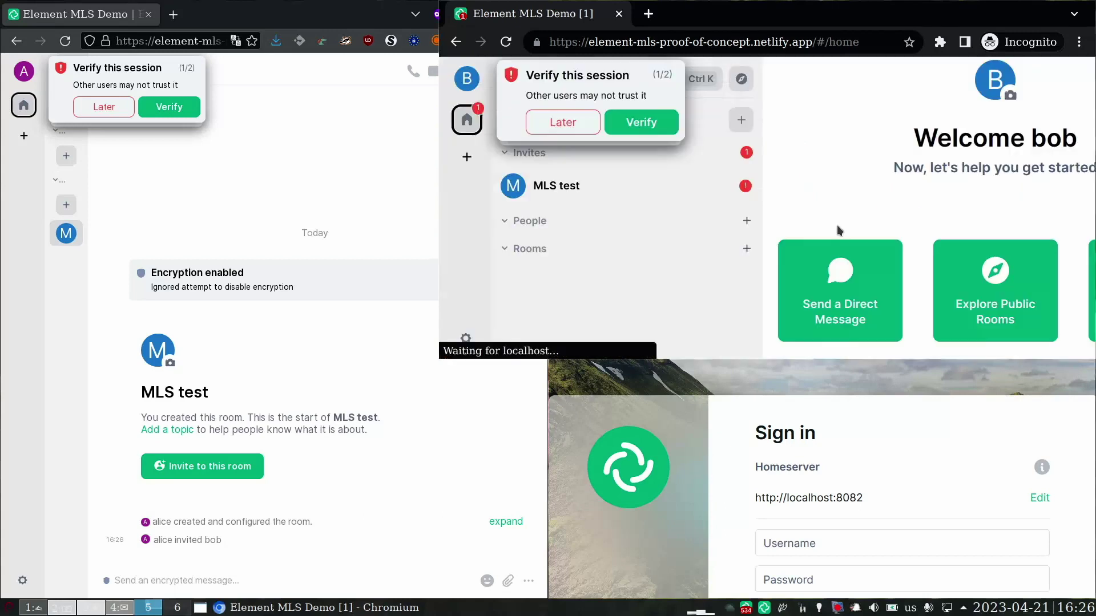
left_click(632, 186)
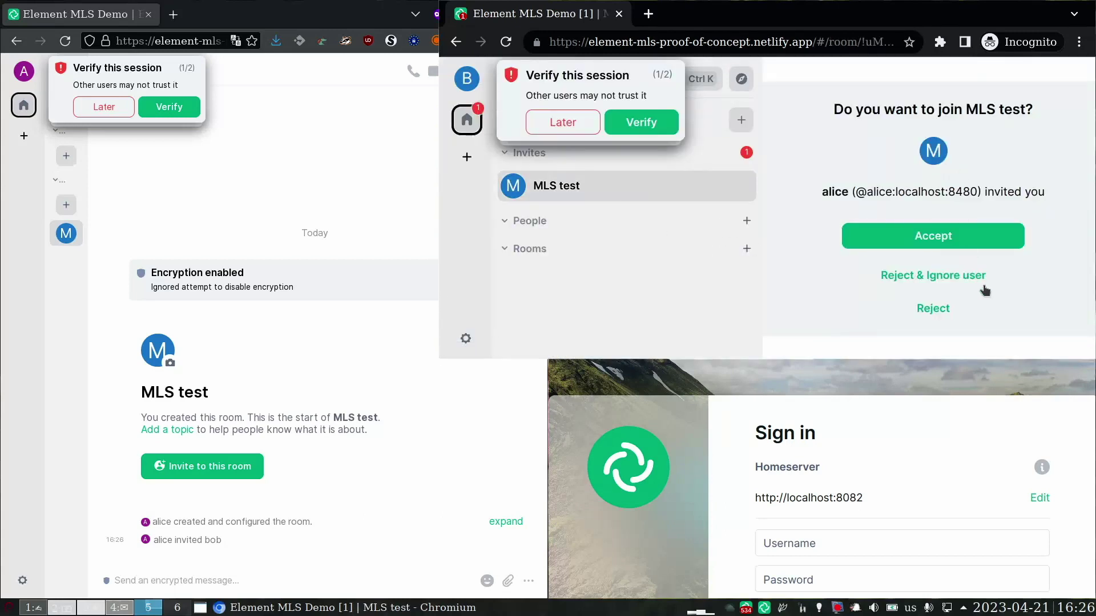
left_click(932, 236)
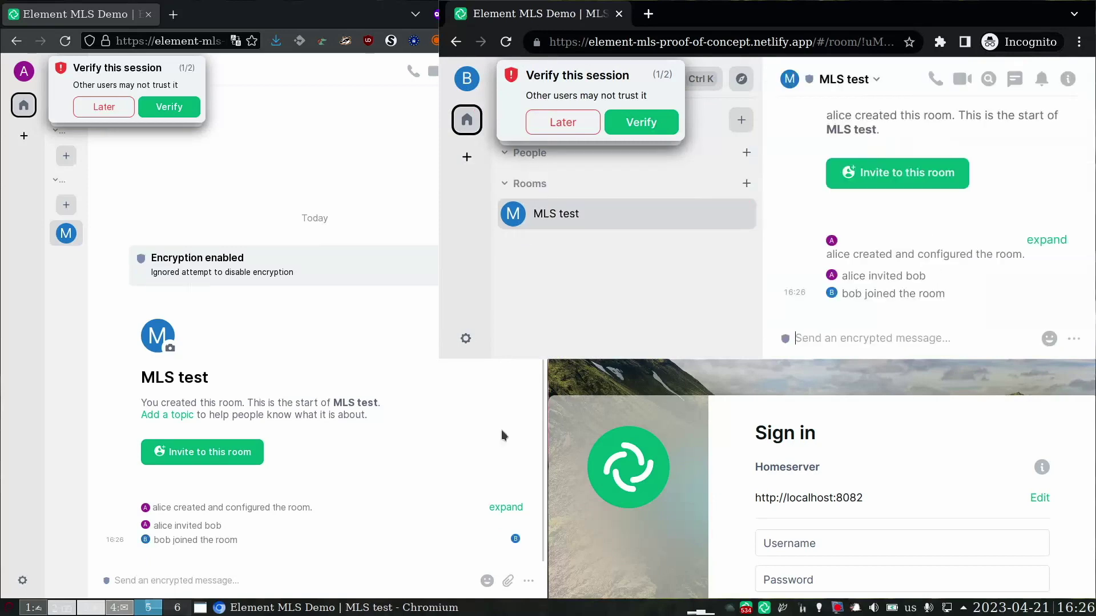
- From the first user's window, send 'Hello Bob' in the MLS test room
left_click(149, 582)
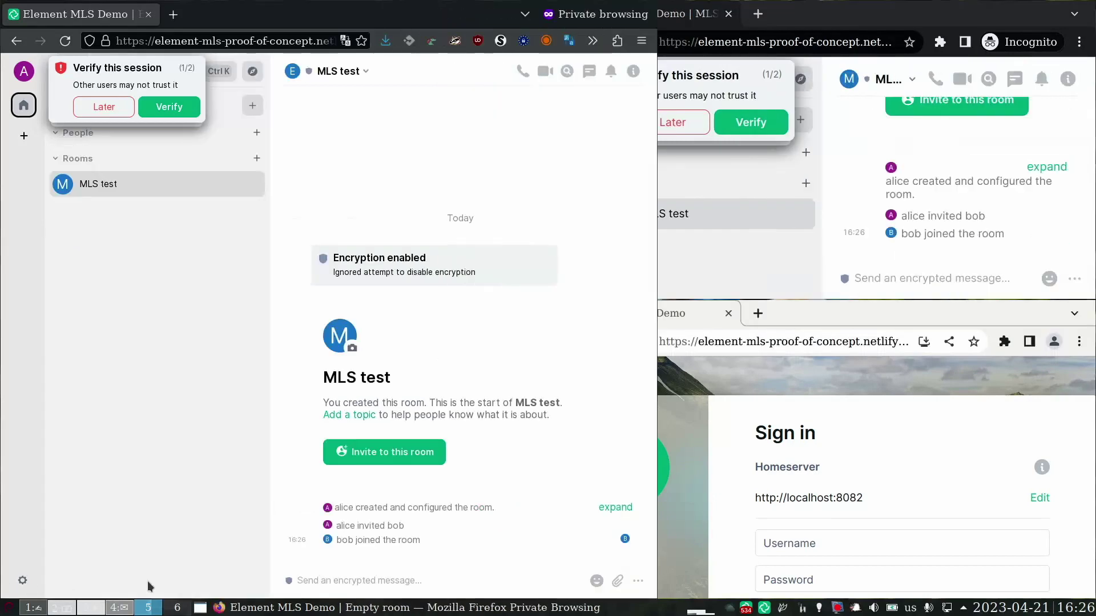
left_click(408, 581)
type("Hello Bob")
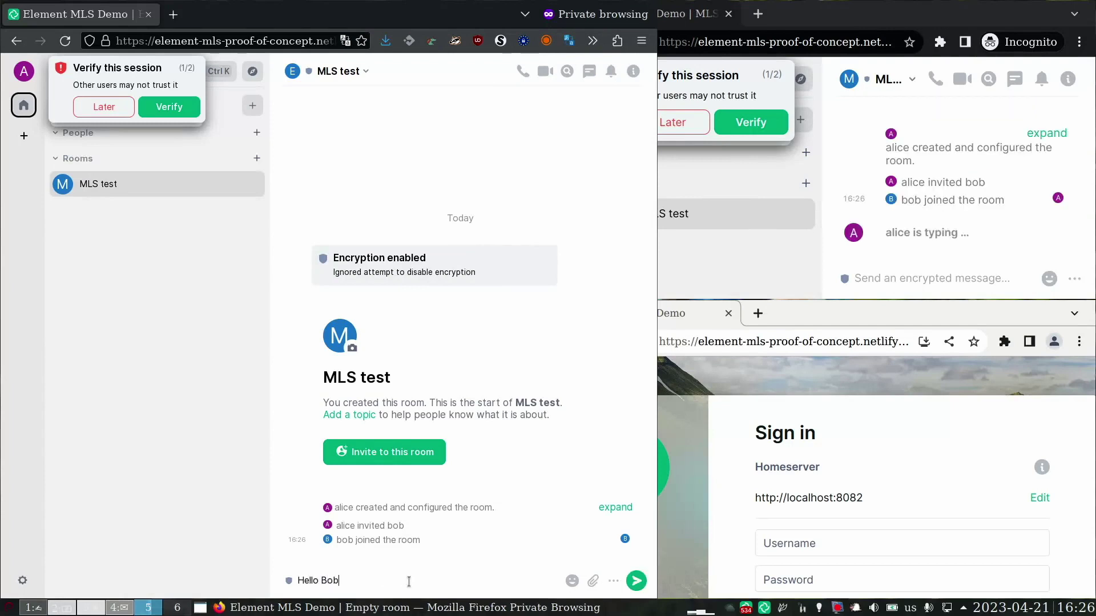
key("Return")
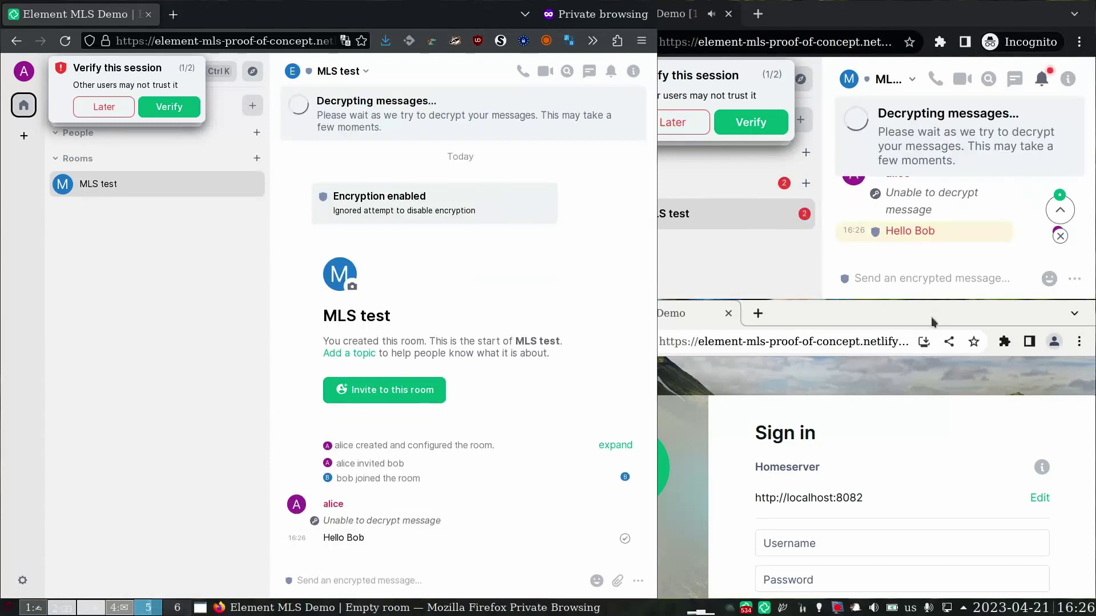
- In the second user's window, widen the timeline and postpone verifying the new session
left_click(919, 276)
left_click_drag(763, 191, 529, 230)
left_click(562, 121)
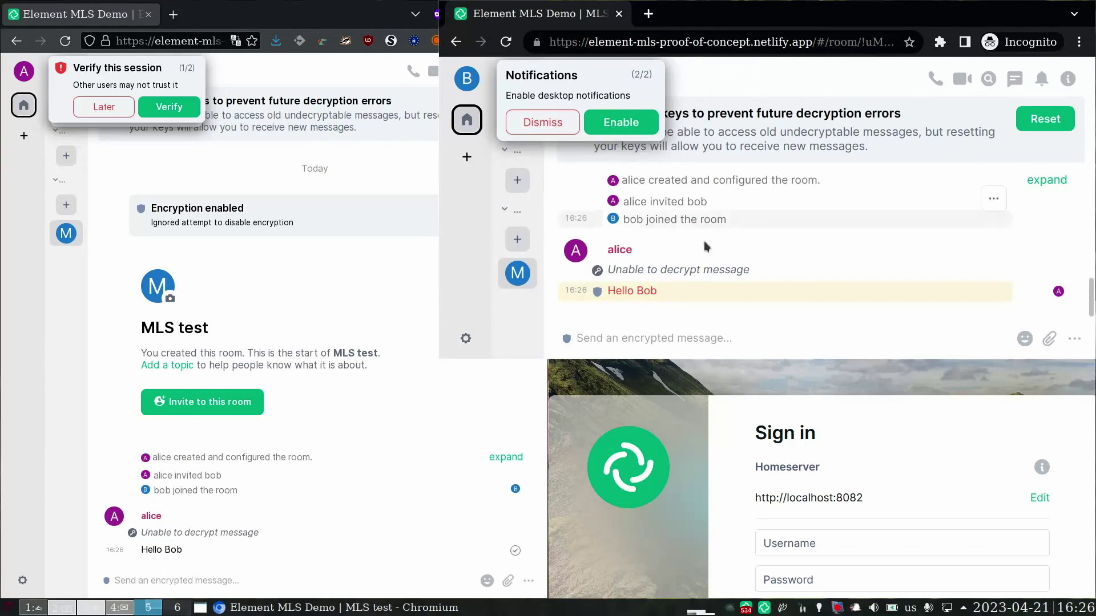
- Dismiss the desktop notifications prompt in bob's Element Web session
left_click(542, 122)
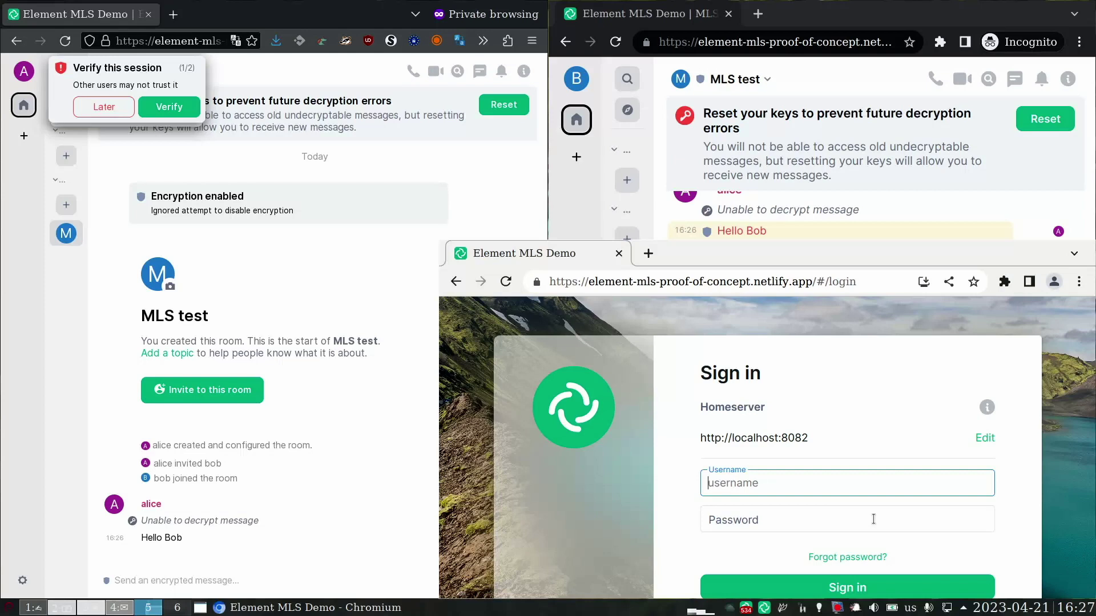
- From bob's window, invite carol's Matrix ID on localhost:8482 to MLS test via the People list
key("super+shift+space")
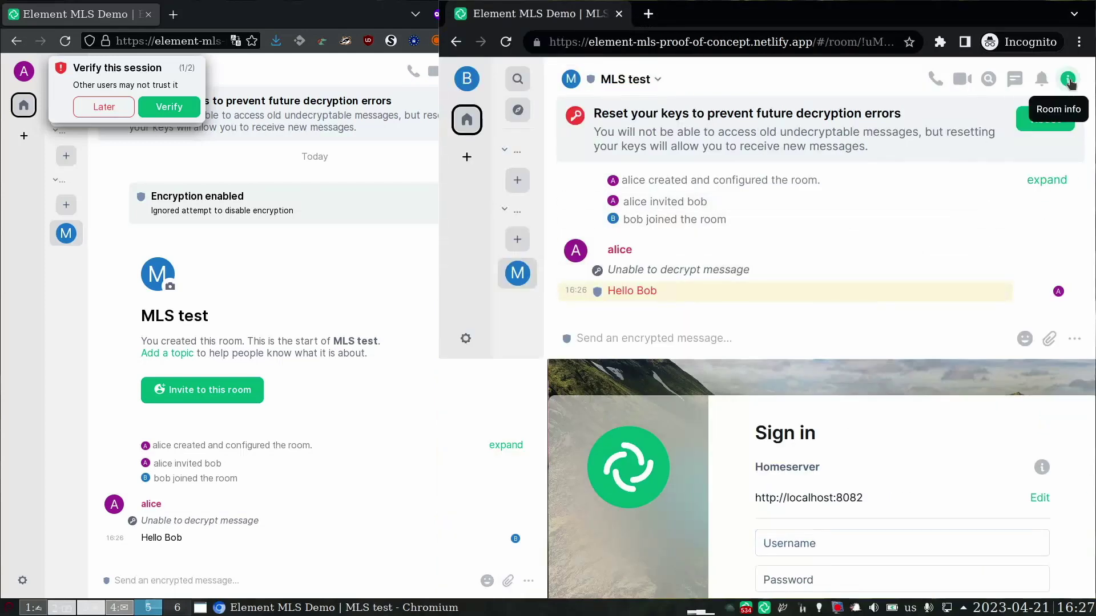
left_click(1067, 79)
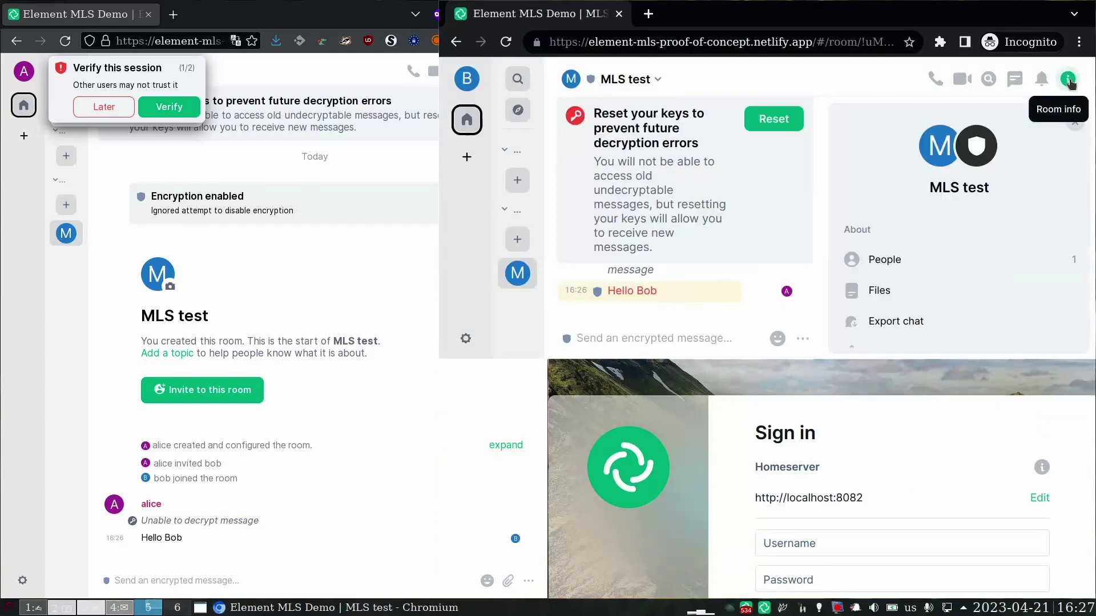
left_click(924, 261)
left_click(913, 156)
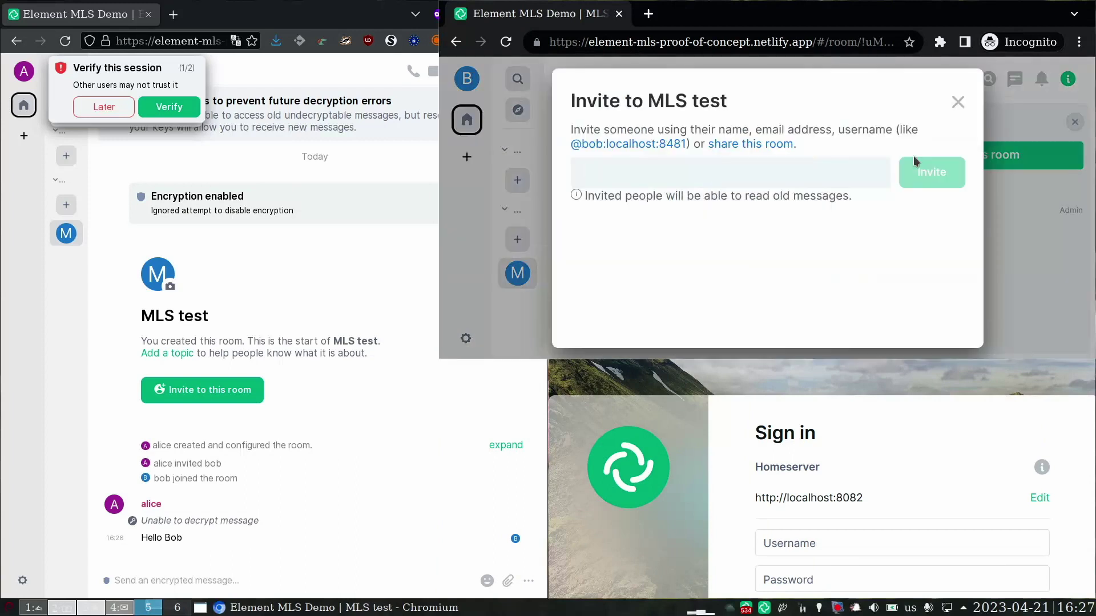
type("@")
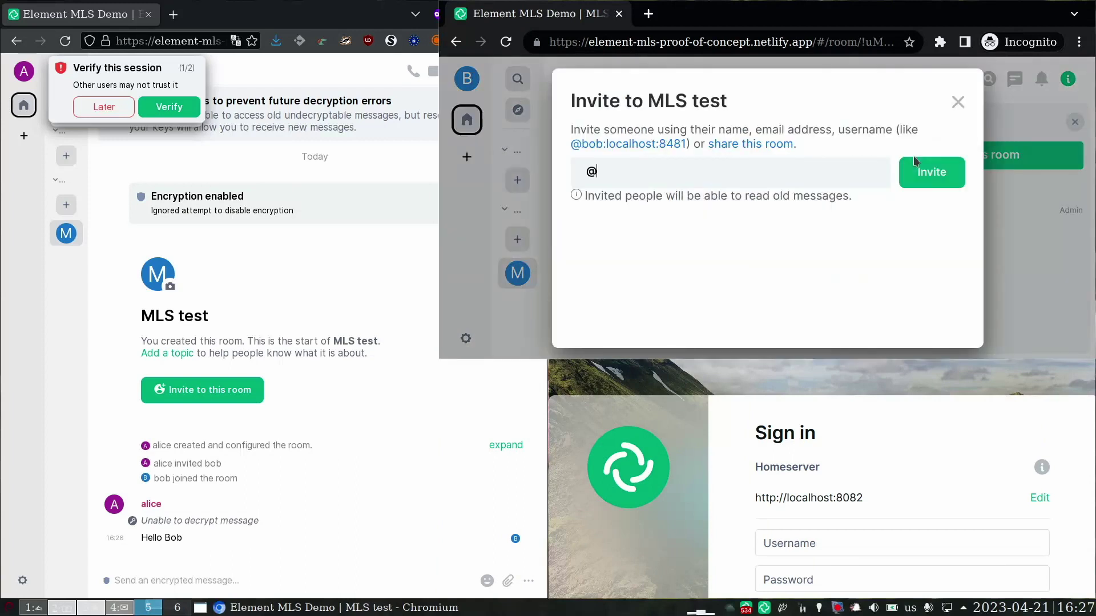
type("carol:localhost:")
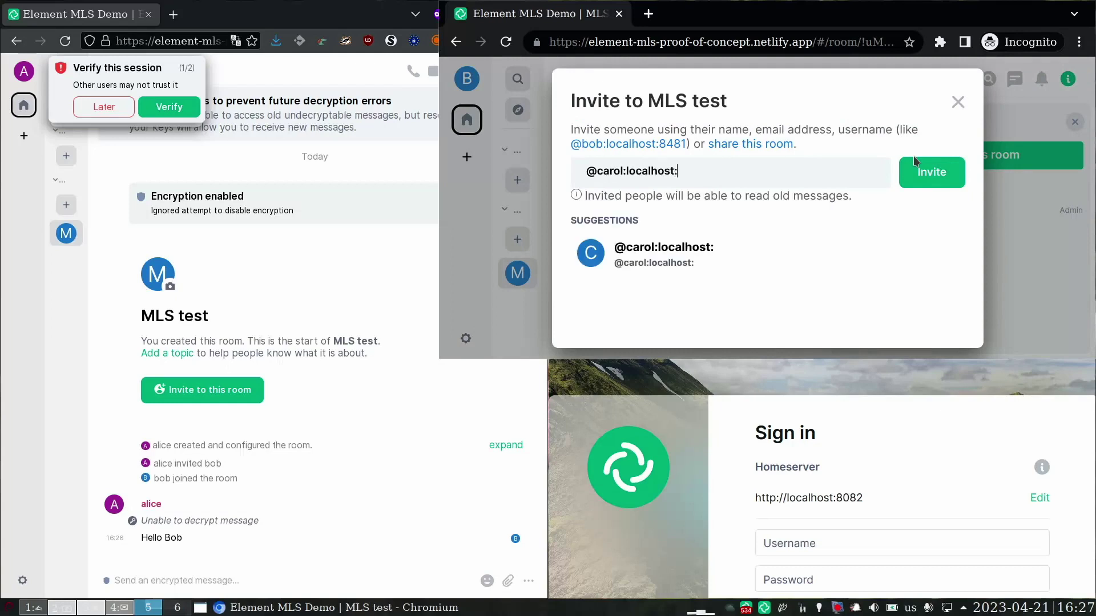
type("8482")
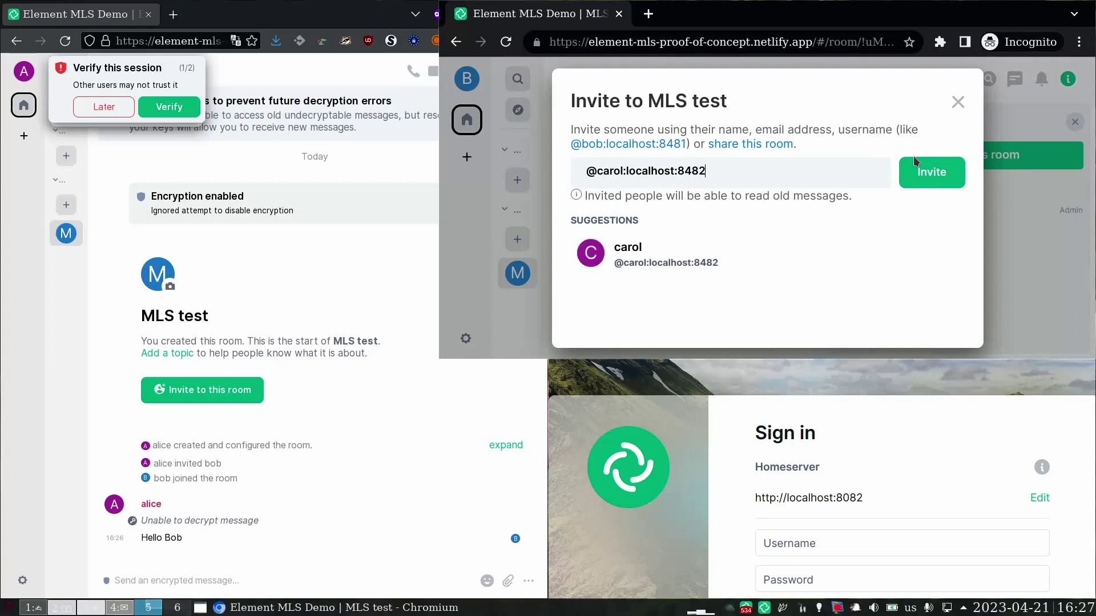
left_click(933, 179)
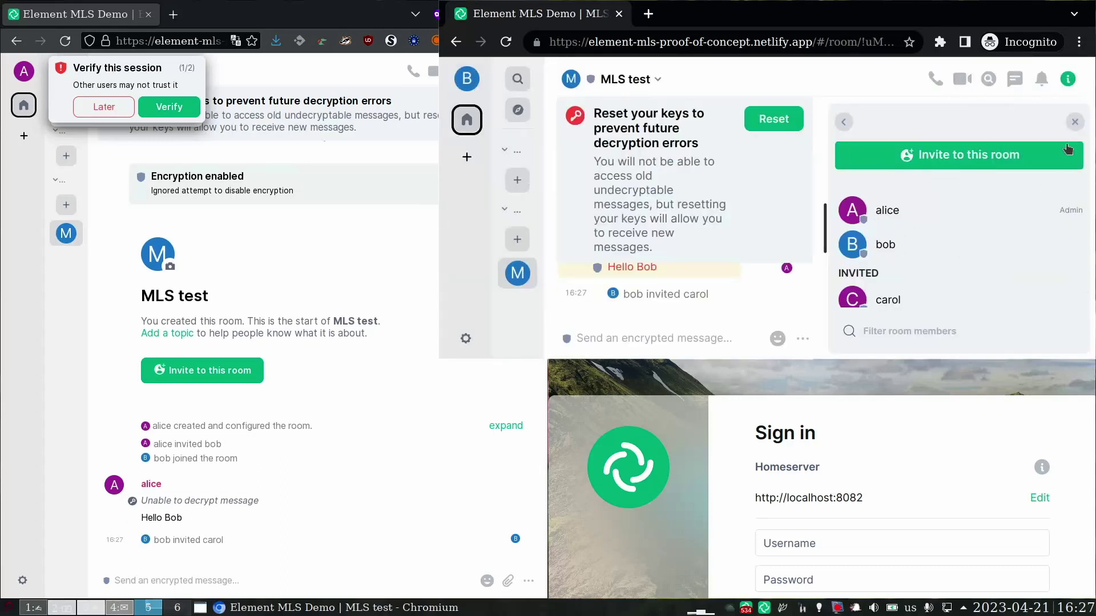
left_click(1075, 122)
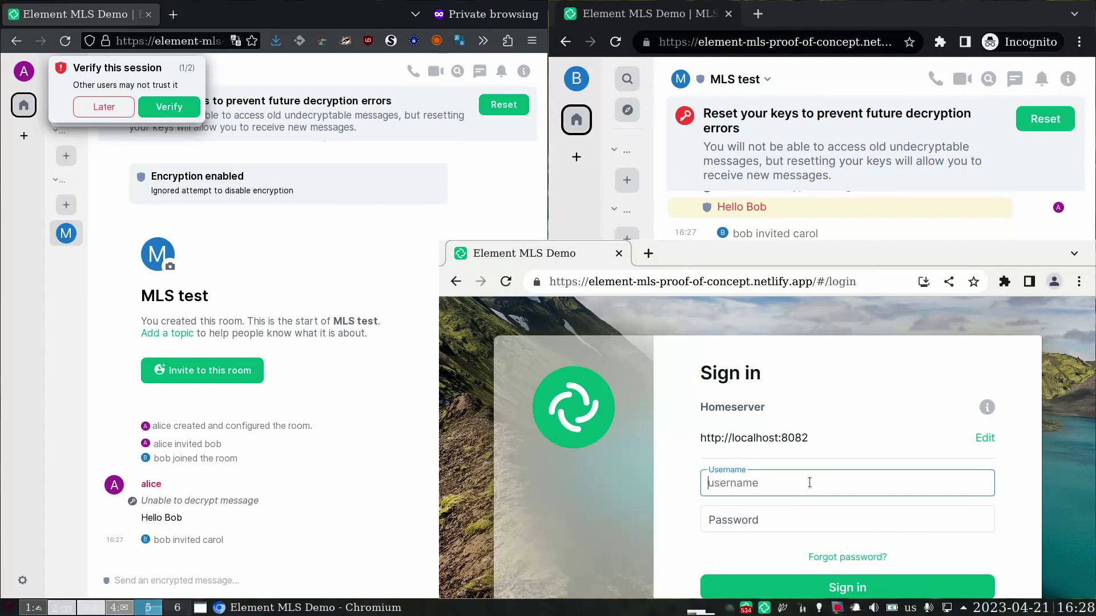
- Sign in with carol's username and password, choosing to verify the device later
type("carol")
key("Tab")
type("••••••")
key("Return")
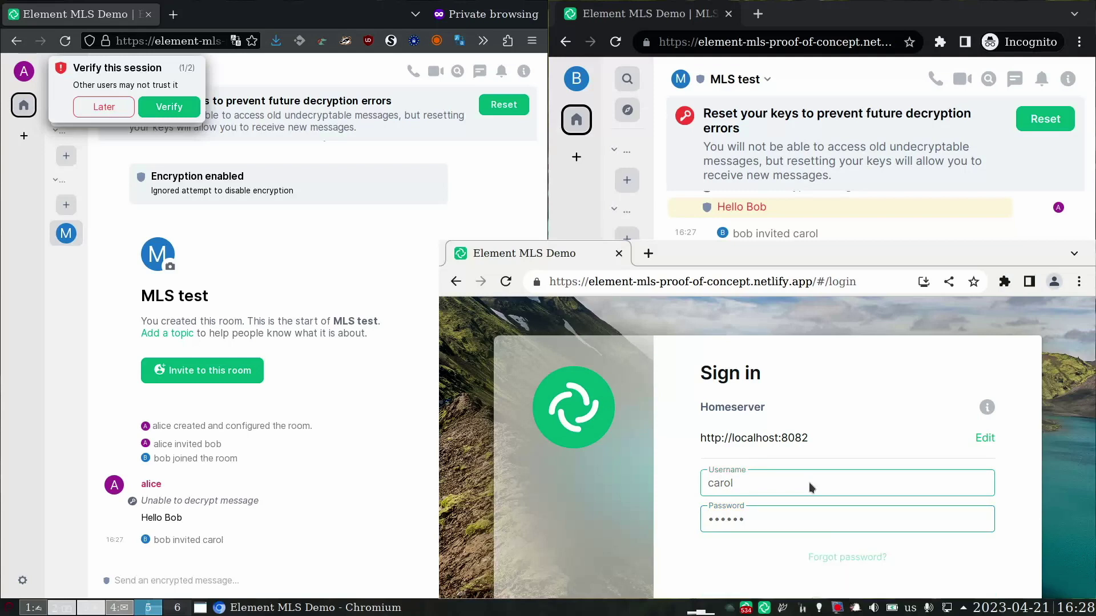
left_click(974, 376)
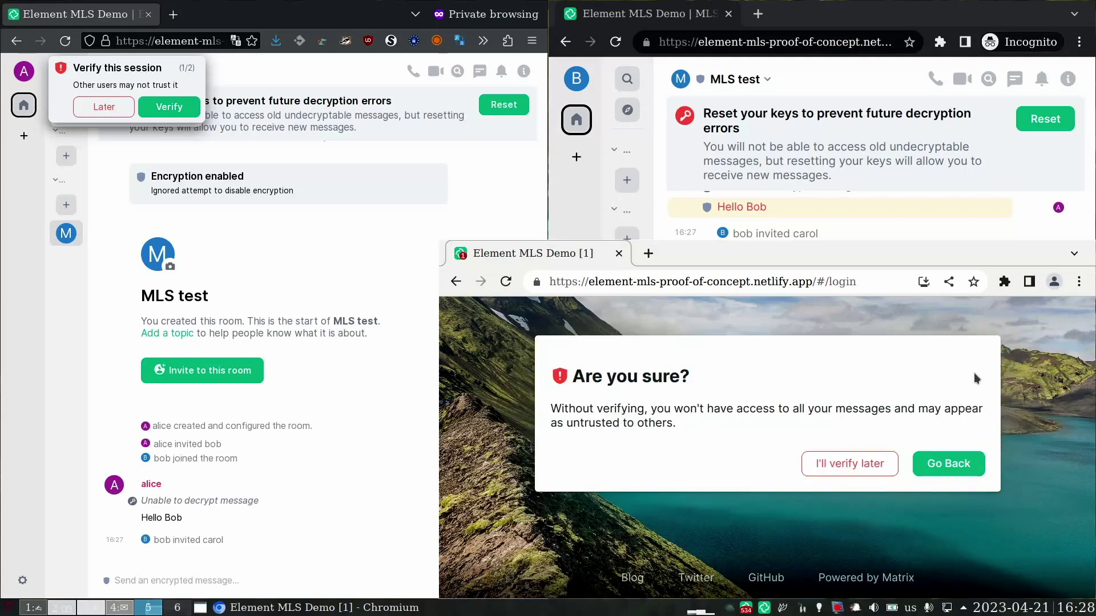
left_click(863, 465)
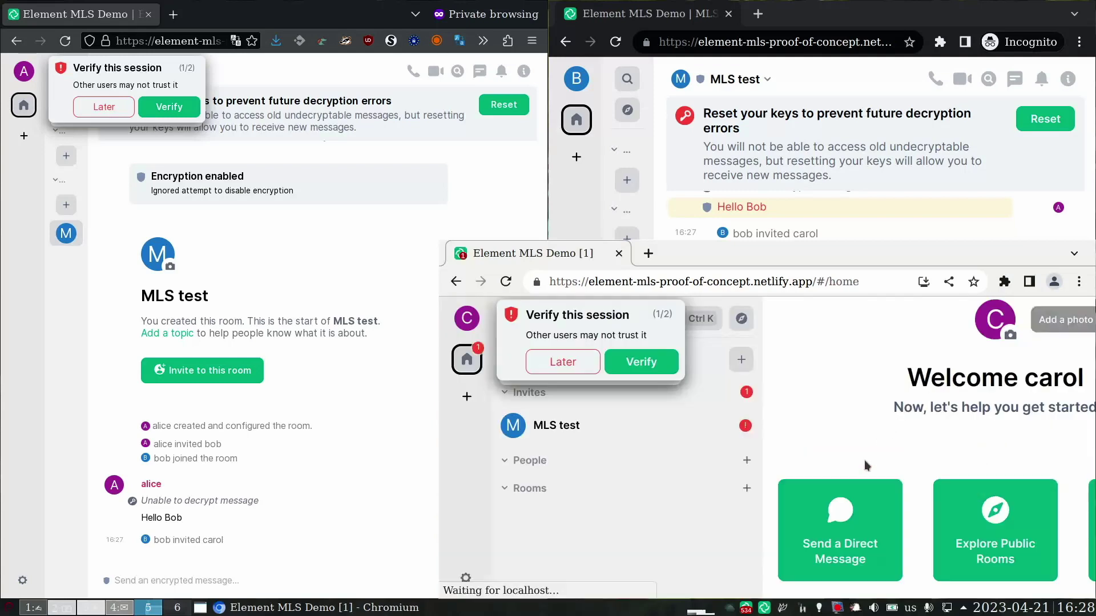
- Accept the pending MLS test invitation and dismiss the verification and notification toasts
left_click(646, 426)
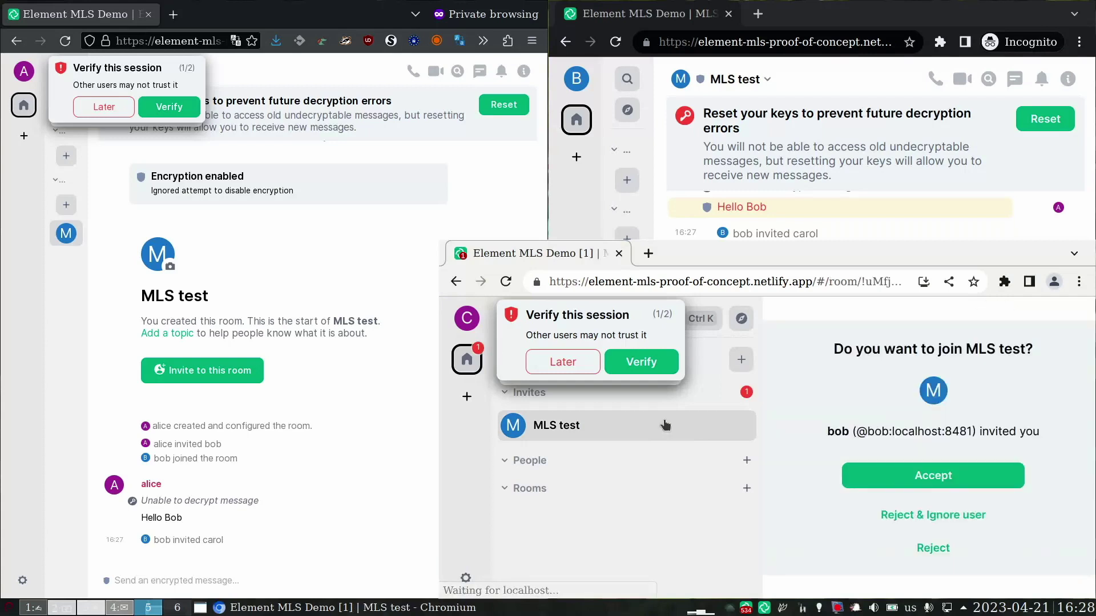
left_click(936, 481)
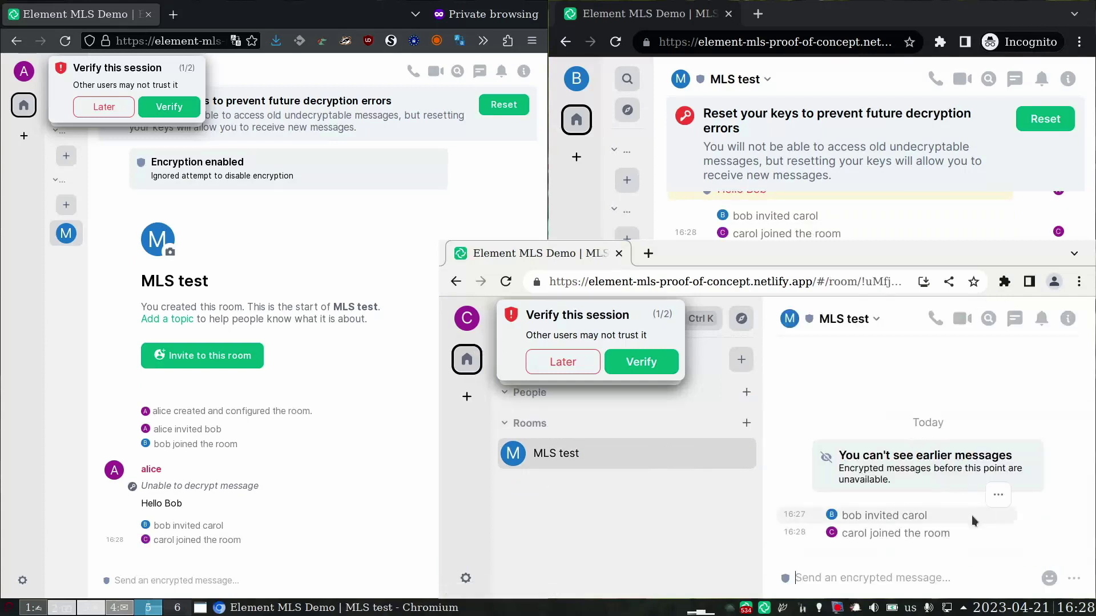
left_click(557, 363)
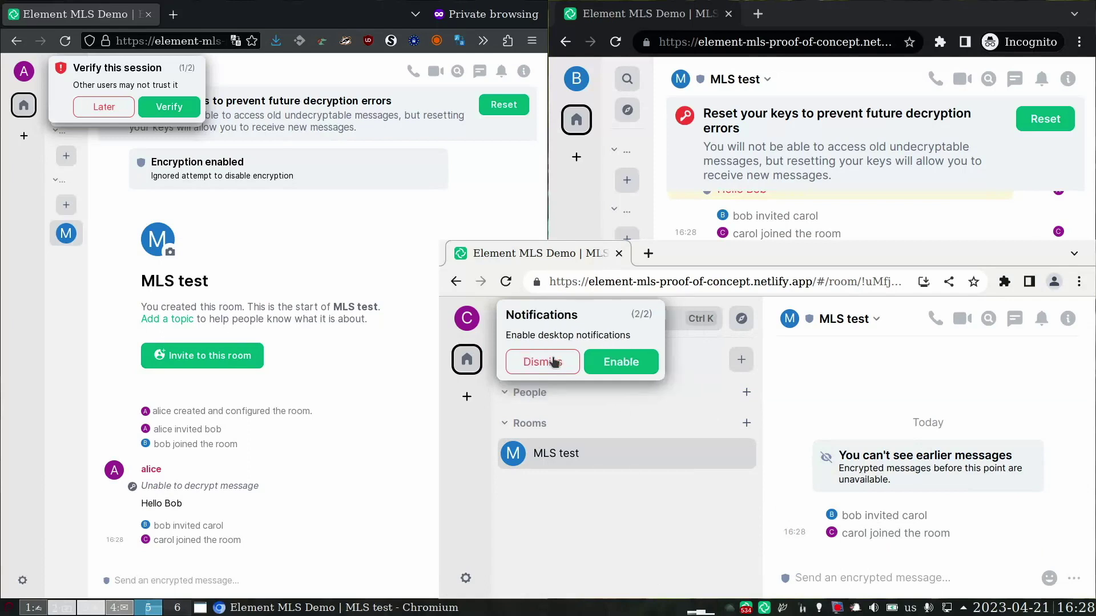
left_click(552, 361)
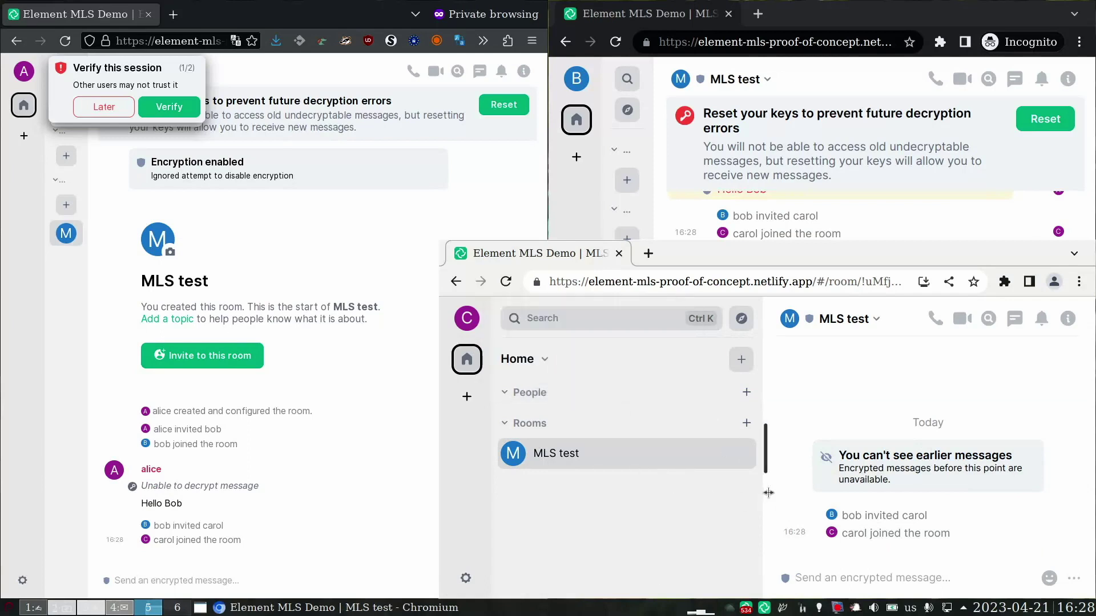
- Collapse carol's room list, then send 'Hello Carol' from bob's window
left_click_drag(767, 492, 580, 475)
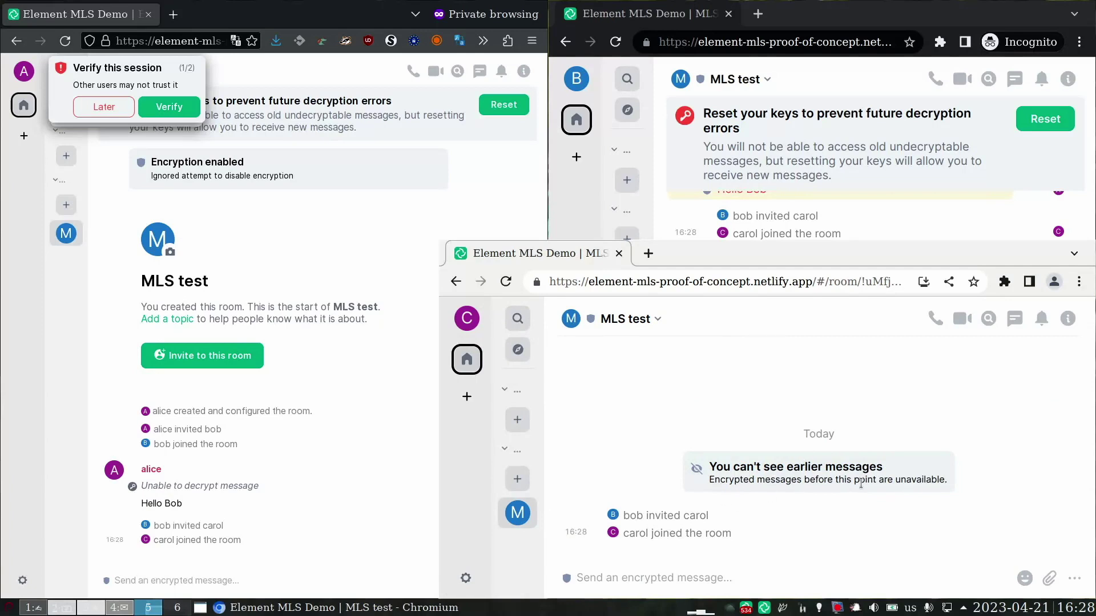
left_click(892, 227)
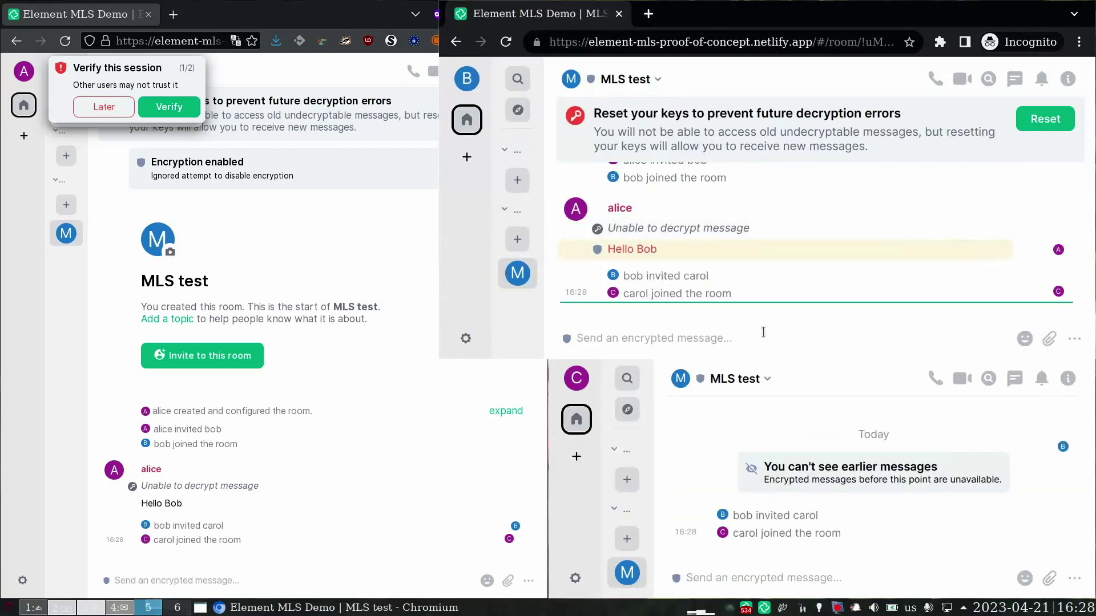
type("H")
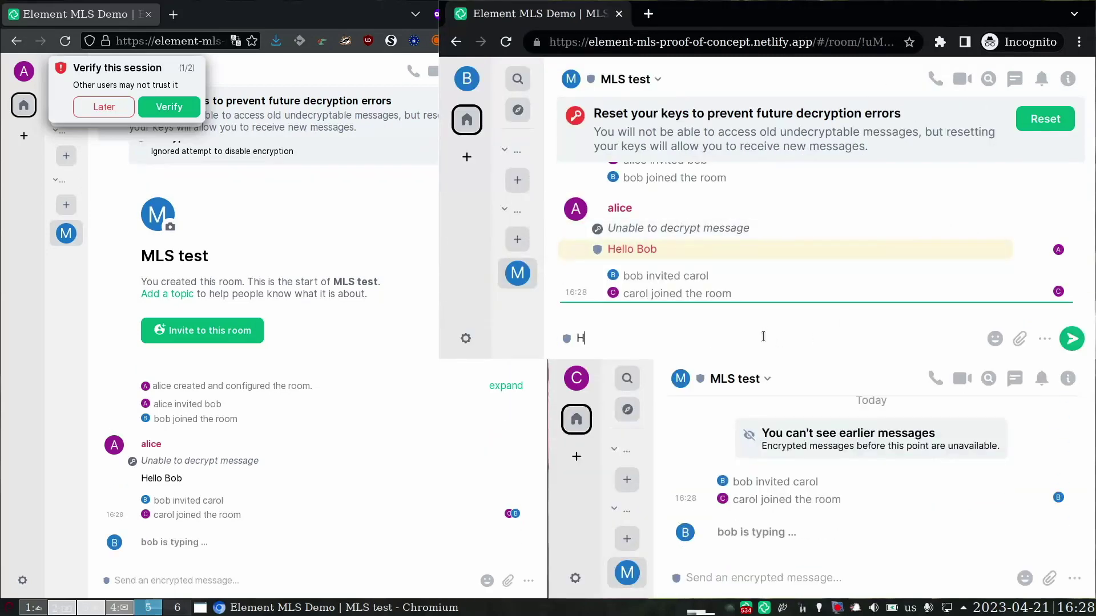
type("ello Carol")
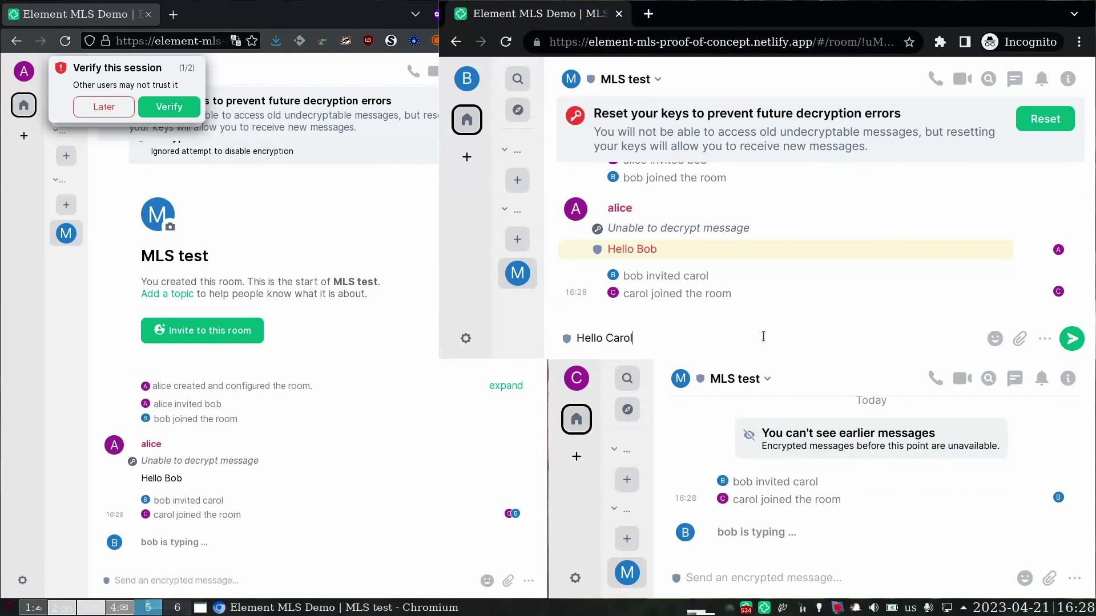
key("Return")
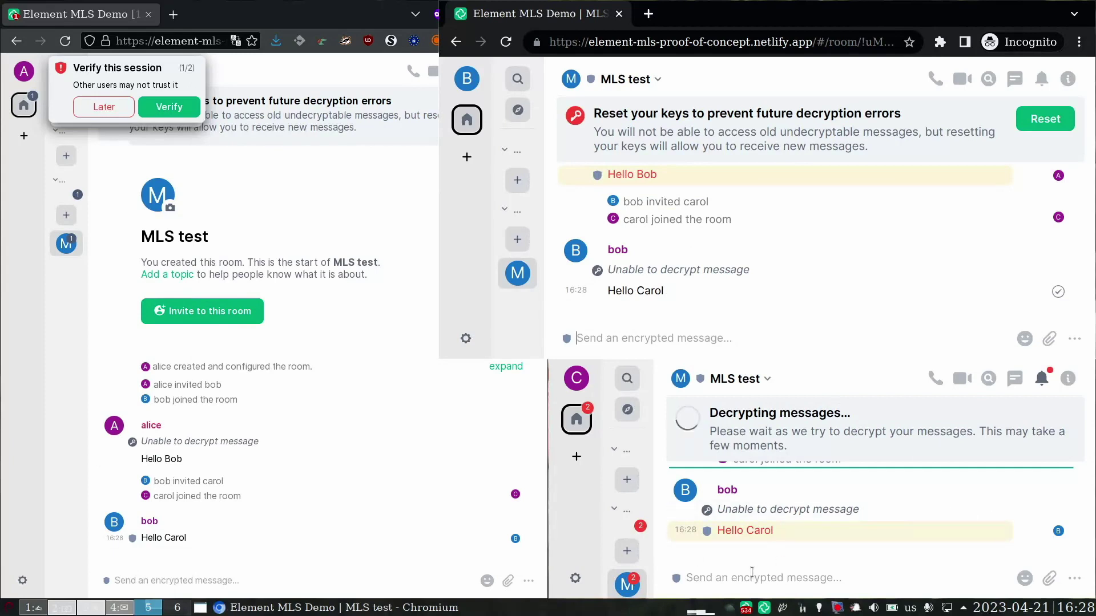
- Send carol's reply 'Hello Alice and Bob' to MLS test, then bring bob's window back
left_click(753, 578)
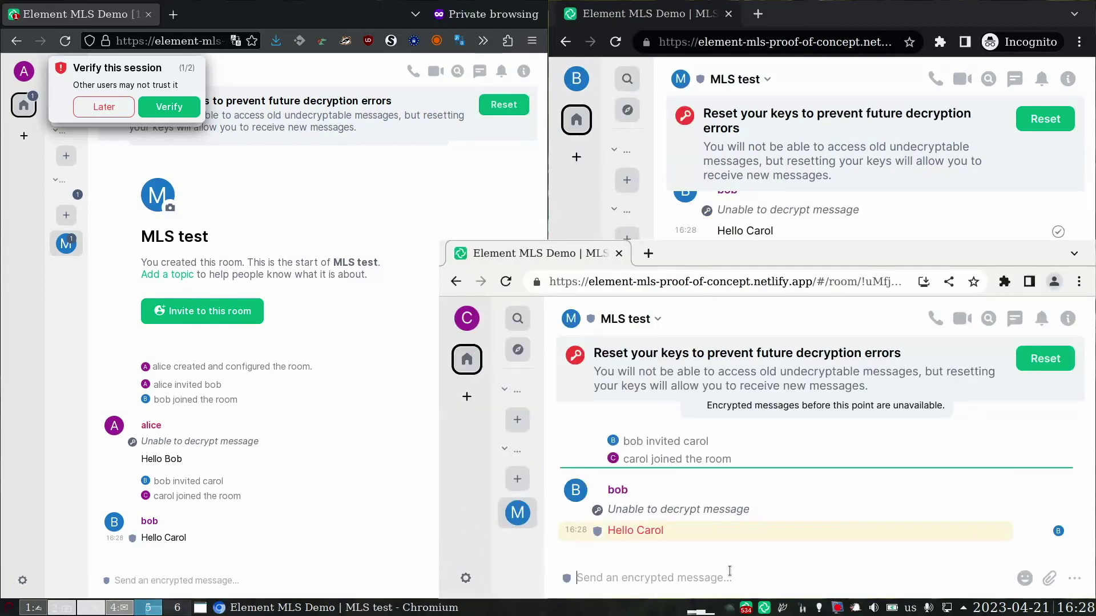
type("Hell")
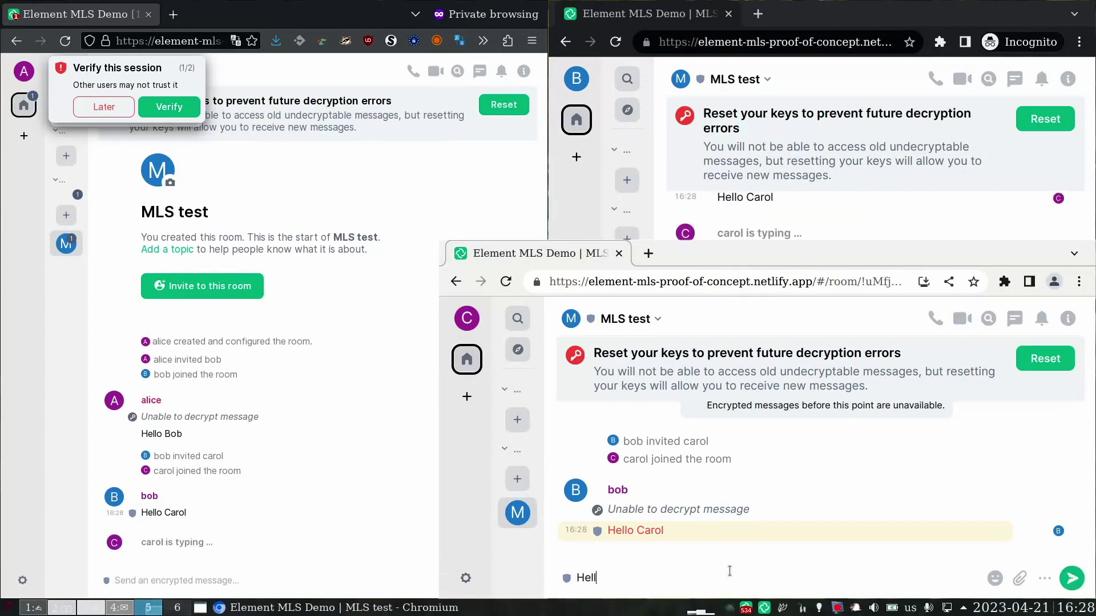
type("ice and Bob")
key("Return")
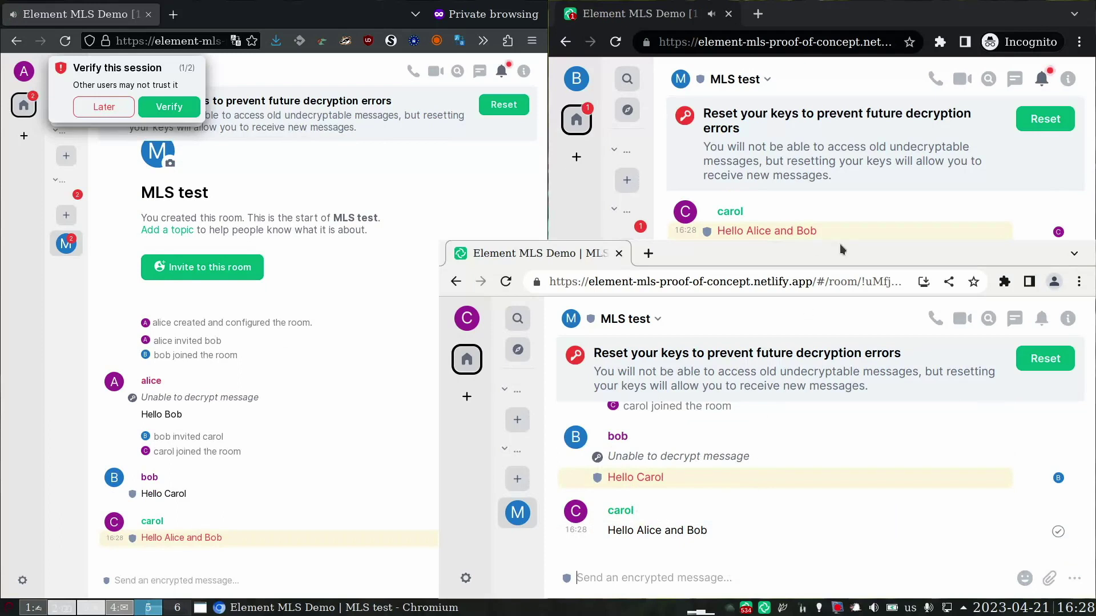
left_click(837, 228)
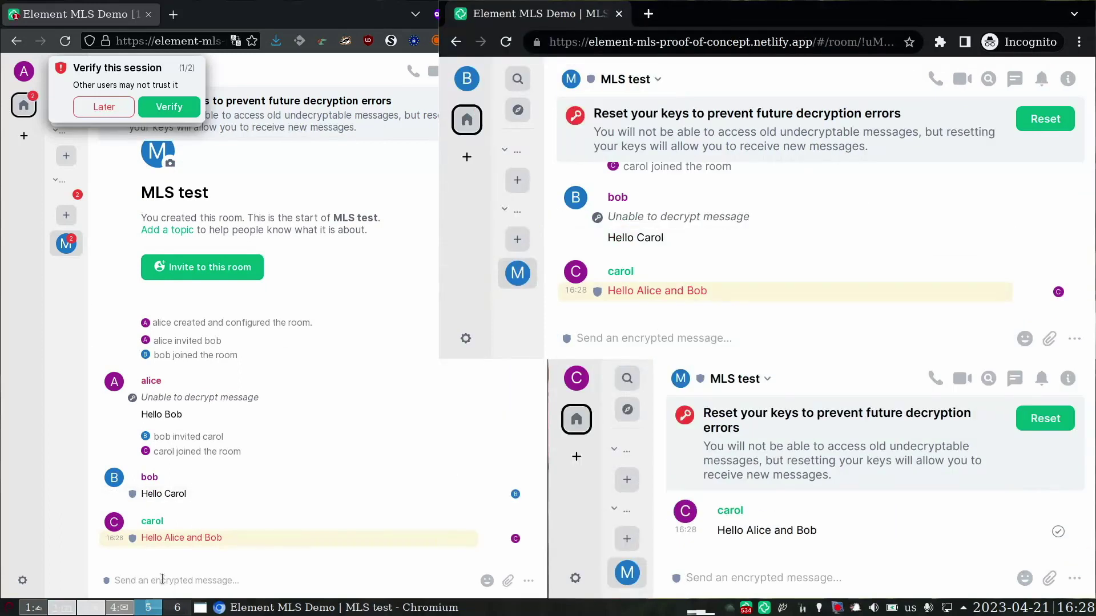
left_click(162, 579)
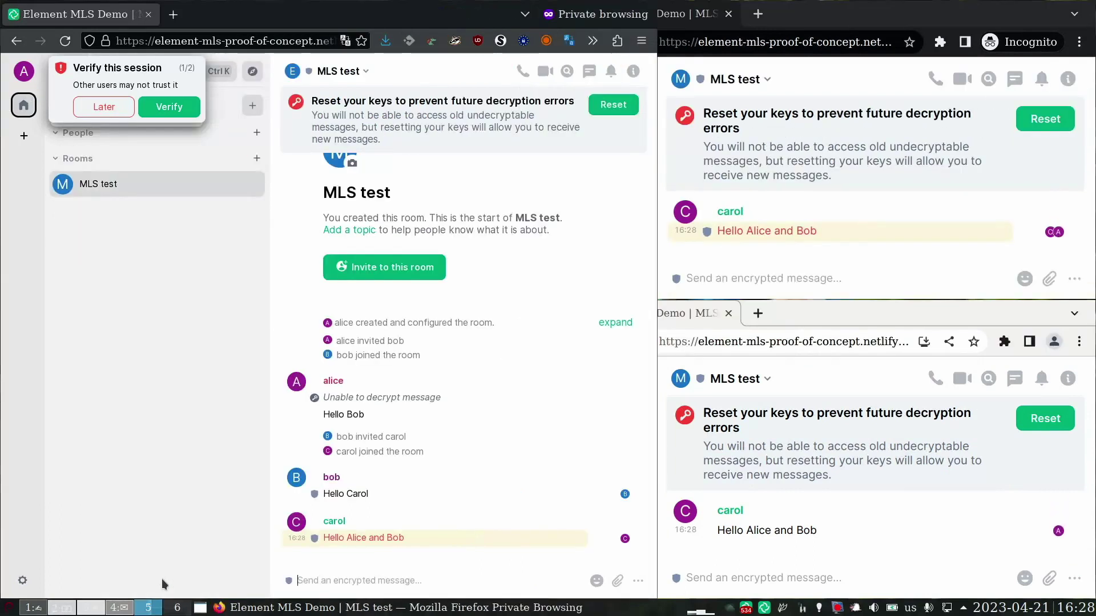
type("Hello Carol")
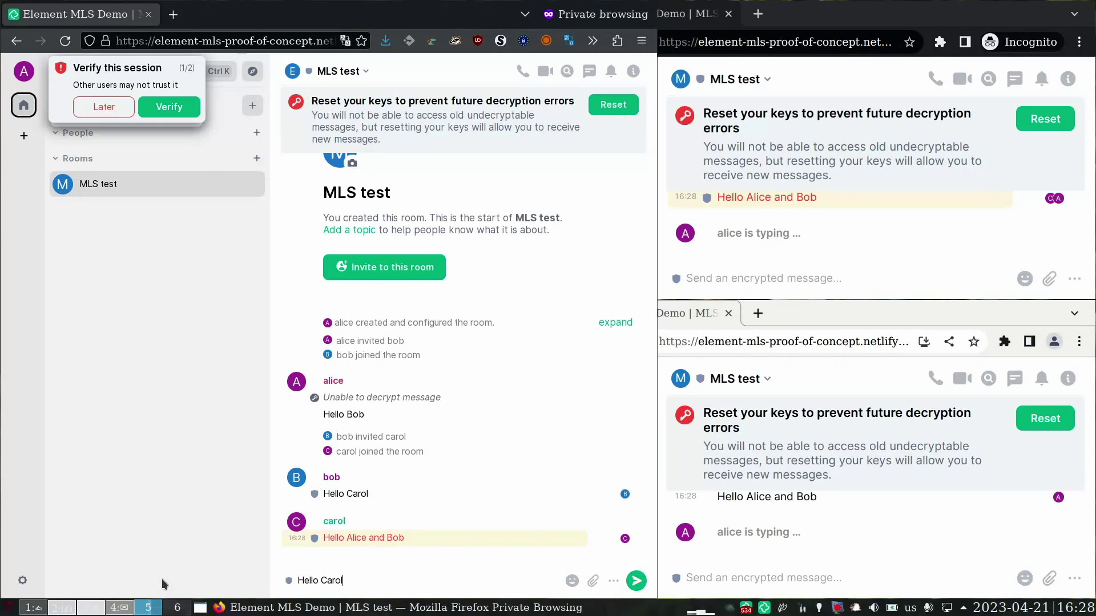
key("Return")
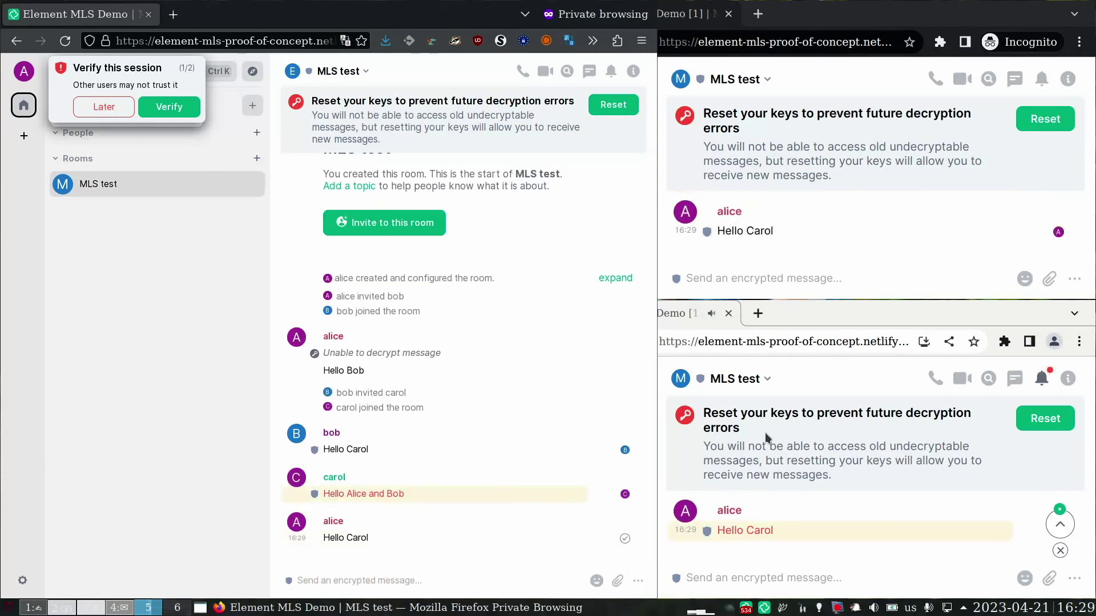
mouse_move(760, 518)
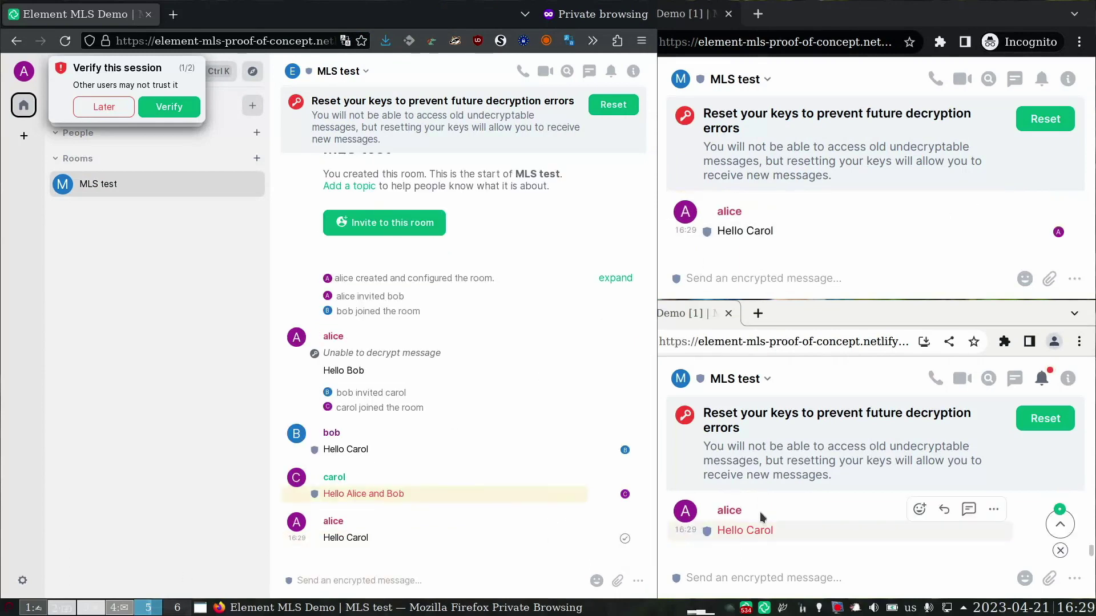
mouse_move(559, 445)
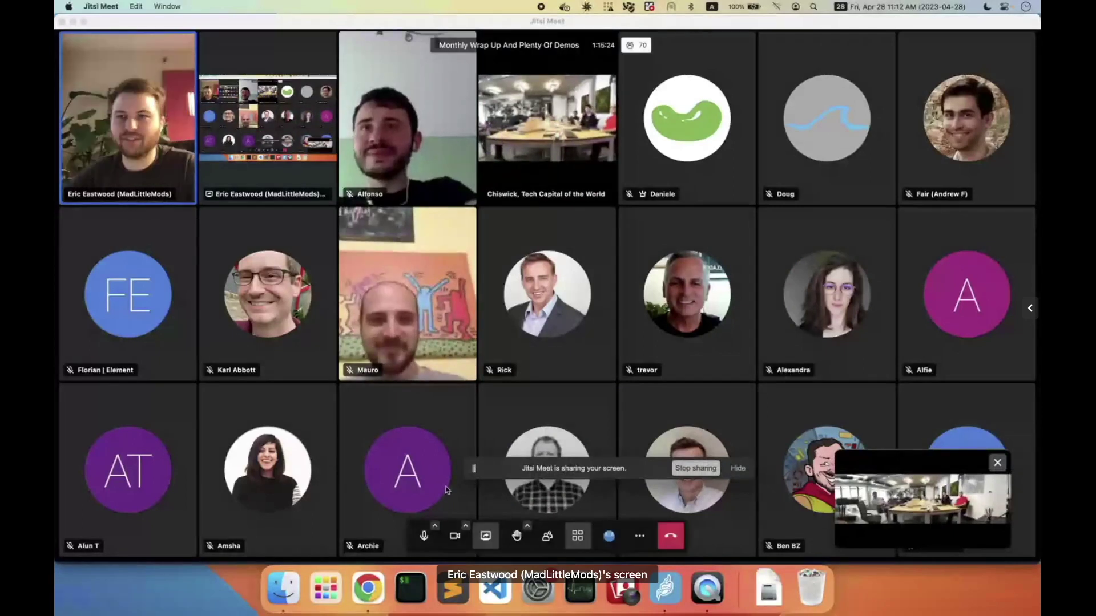
- Switch to the archive.matrix.org browser and open the Arch Linux room's archive
key("super+Tab")
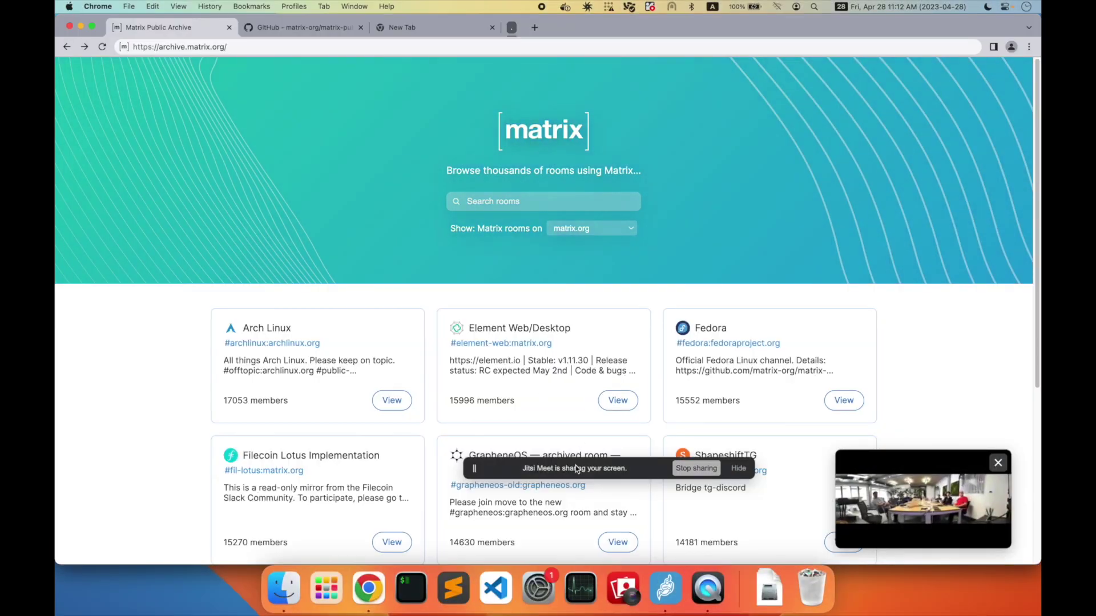
left_click_drag(576, 469, 873, 537)
left_click(707, 275)
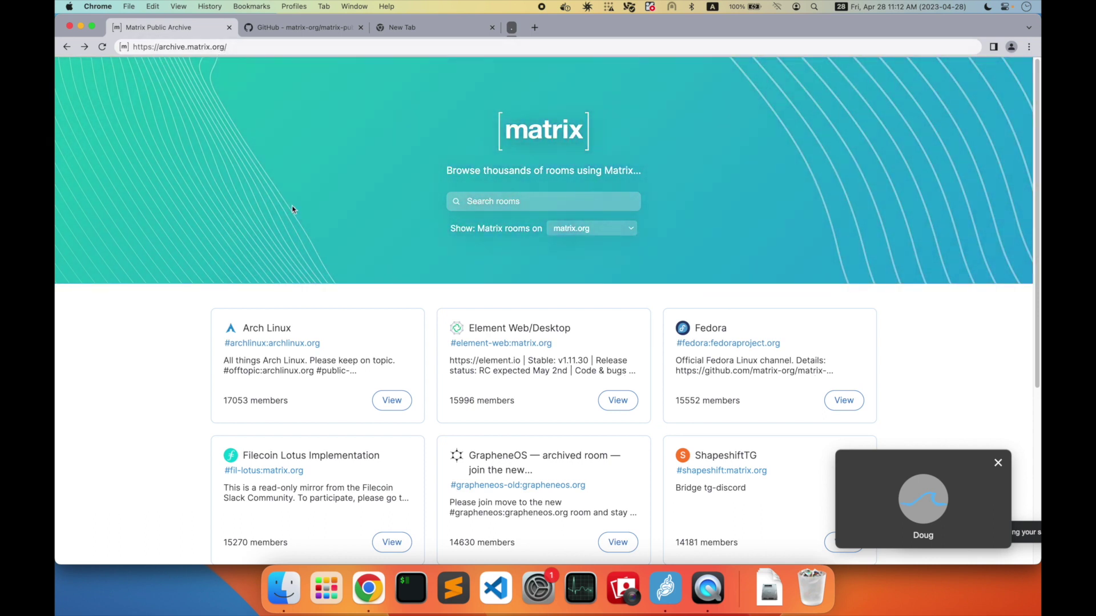
left_click(393, 407)
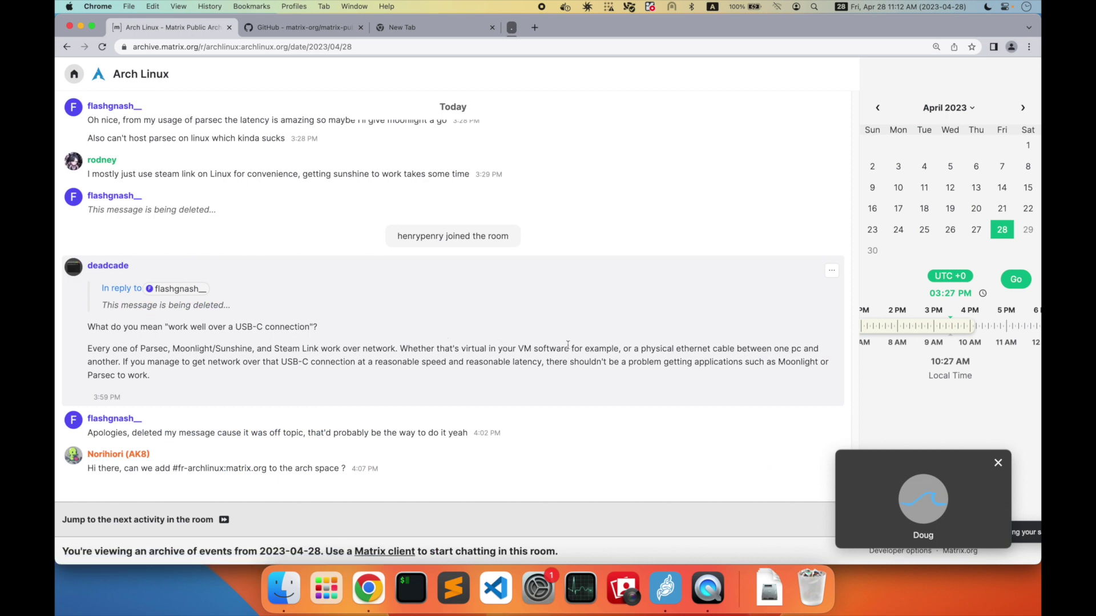
- Back in the room directory, search 'twim' and open the This Week in Matrix (TWIM) archive
left_click(67, 47)
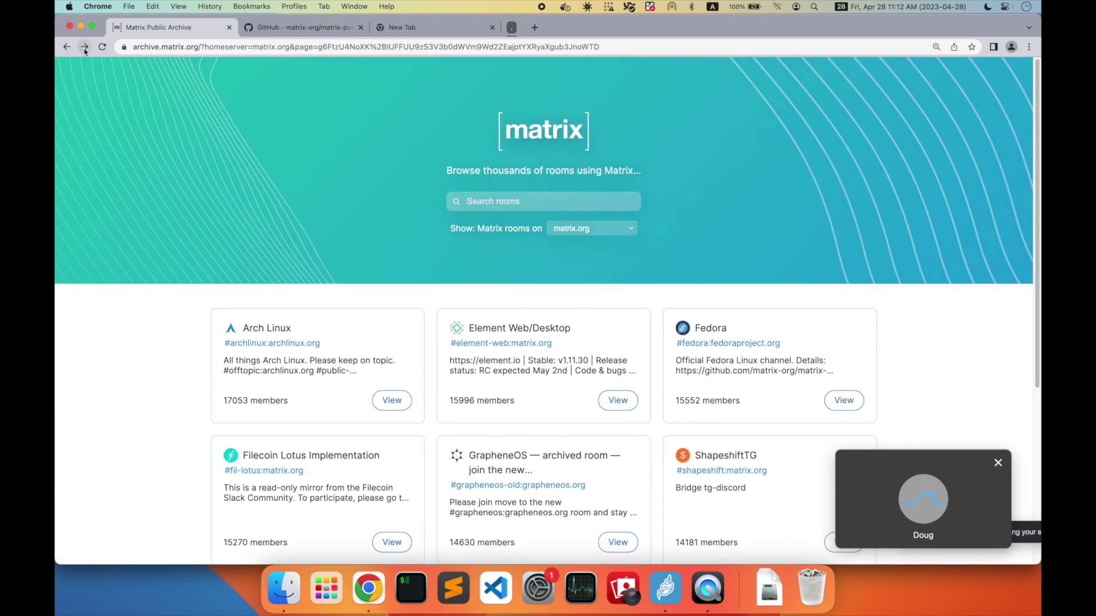
type("twim")
key("Return")
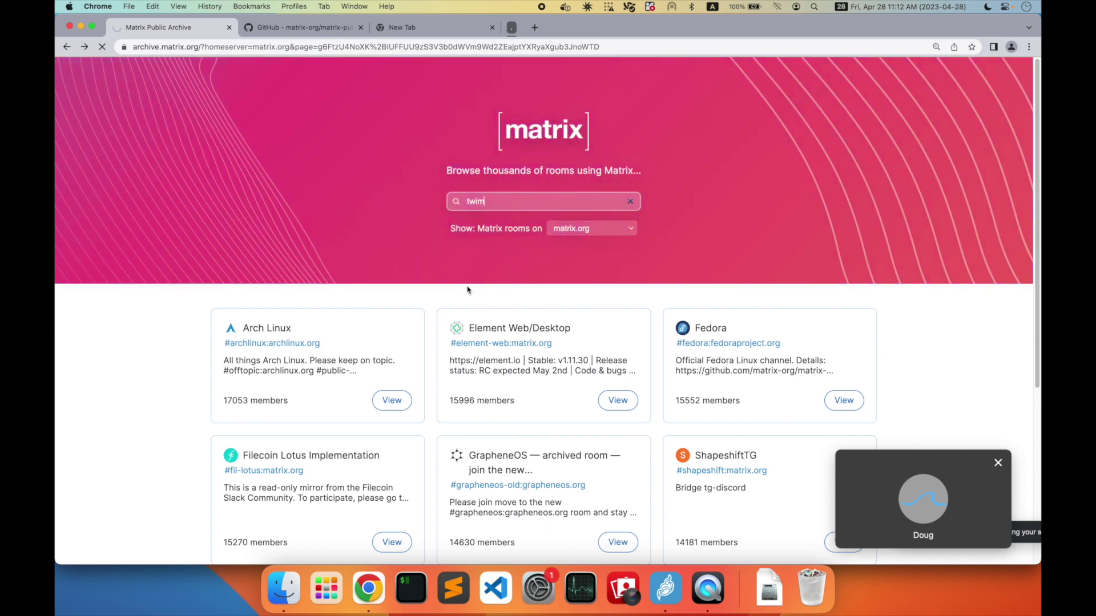
left_click(373, 216)
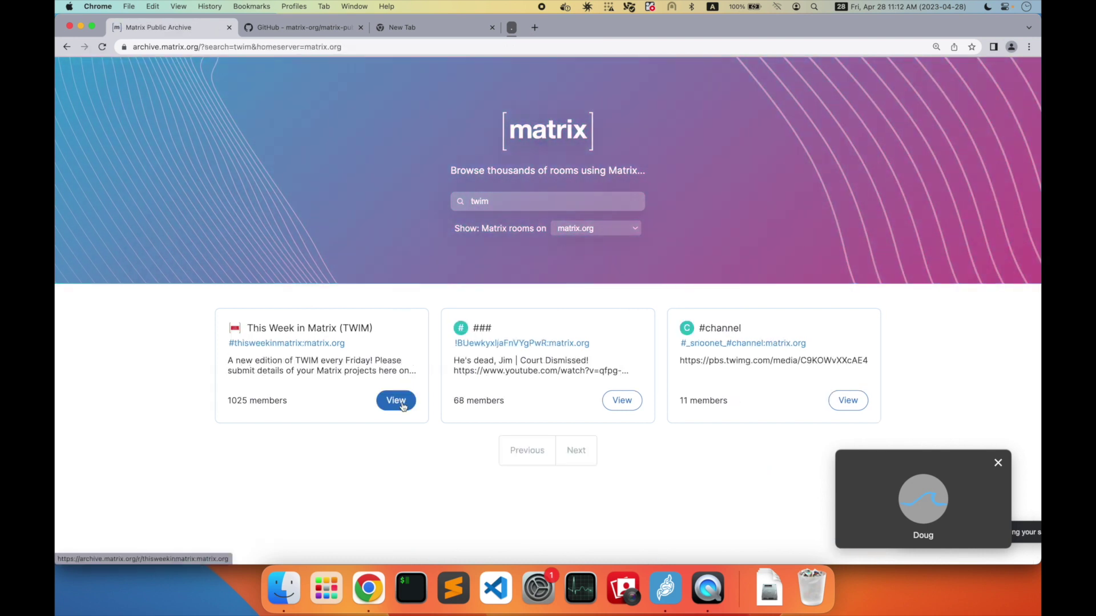
left_click(402, 406)
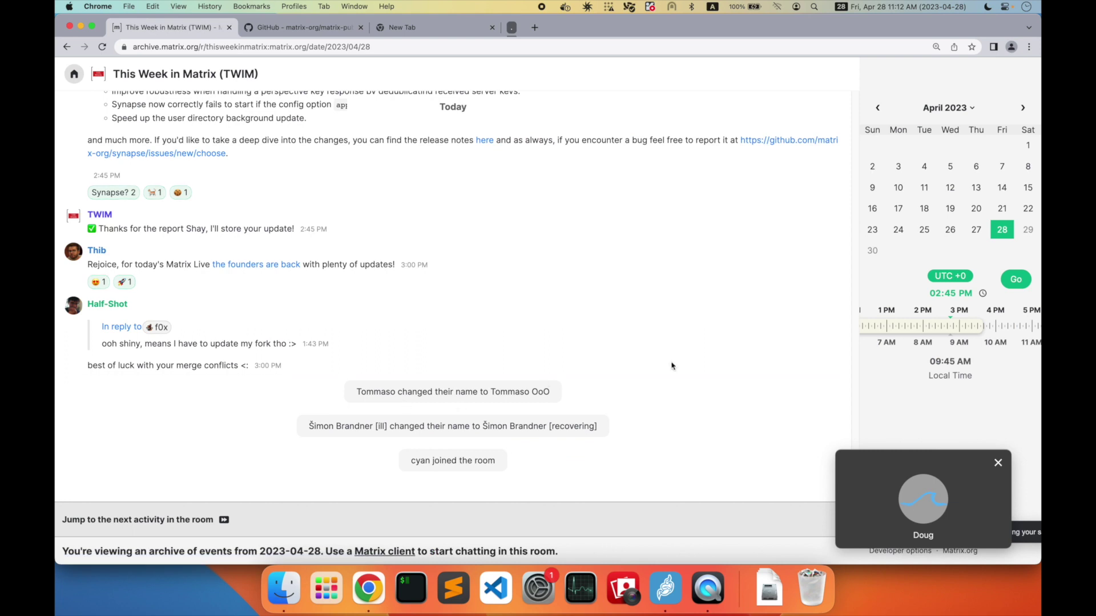
- Jump the TWIM archive to 2 February 2019 using the year and month pickers
left_click(958, 106)
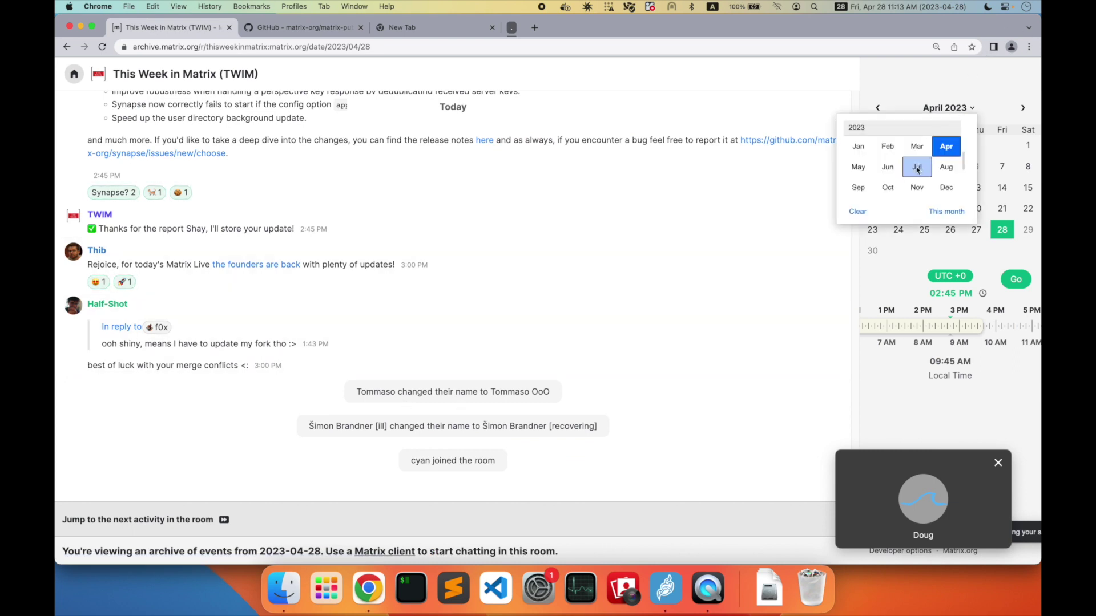
left_click(862, 126)
scroll(874, 139, "up", 1)
left_click(875, 139)
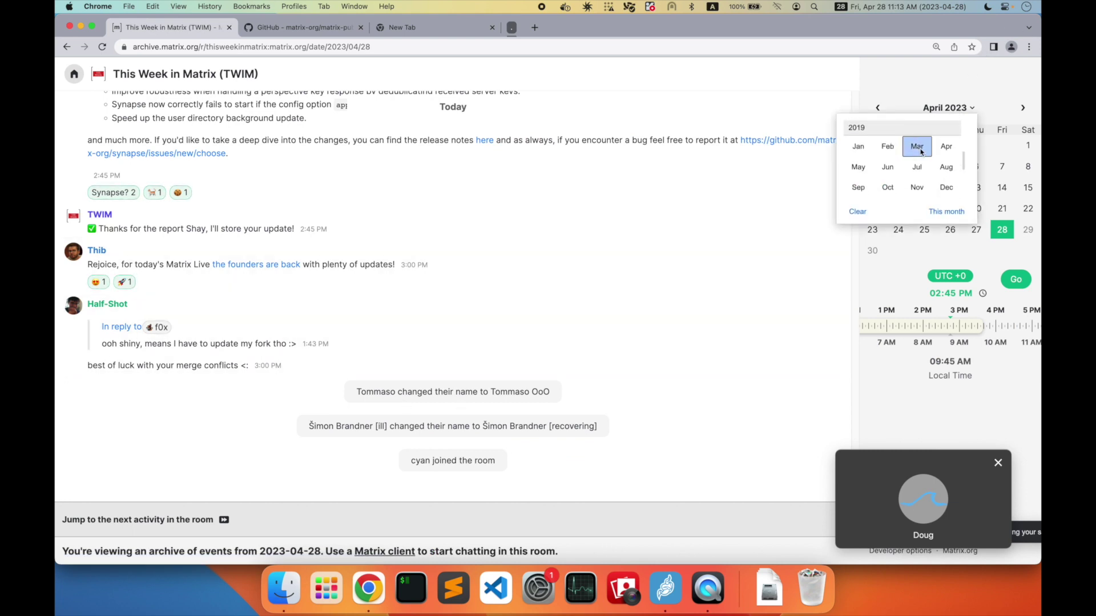
left_click(887, 140)
left_click(1028, 146)
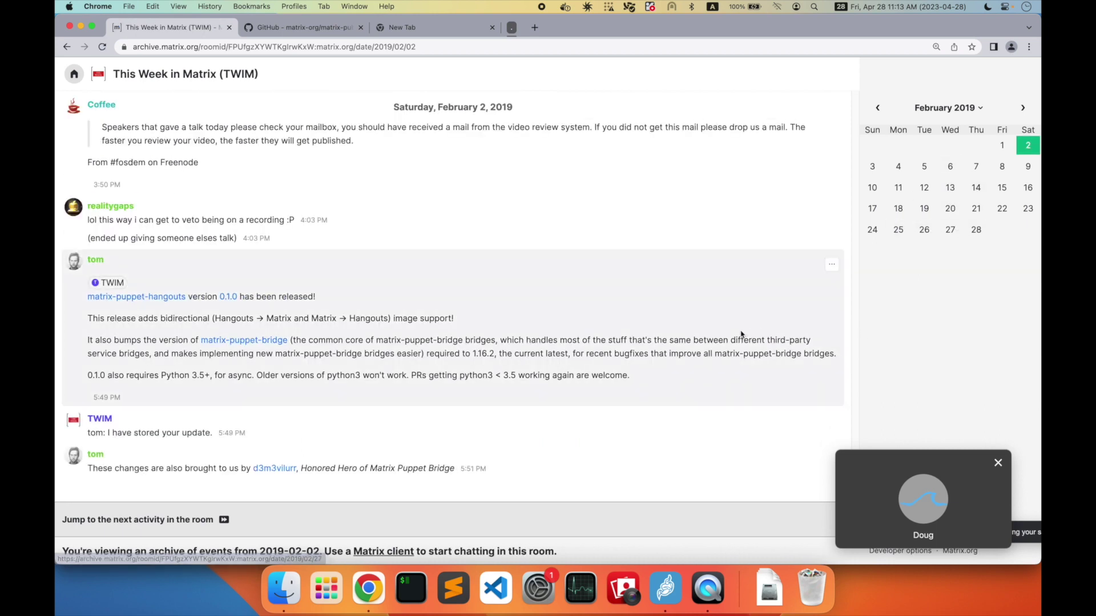
- Scroll through that day's messages, viewing the Matrix history talk photo full size
scroll(542, 339, "up", 10)
scroll(367, 298, "up", 8)
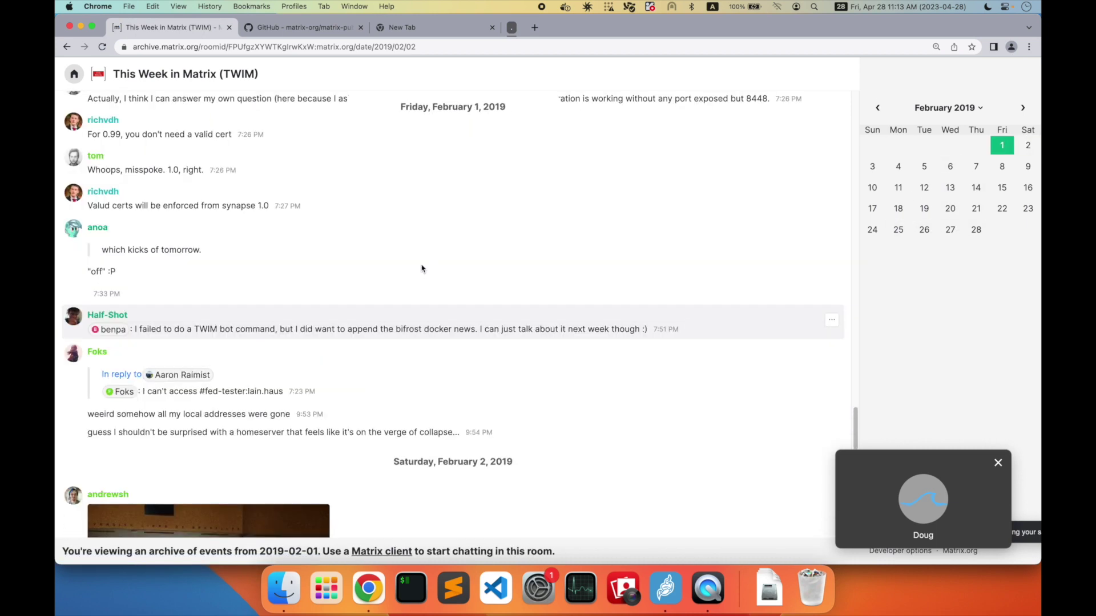
scroll(319, 300, "down", 8)
left_click(259, 270)
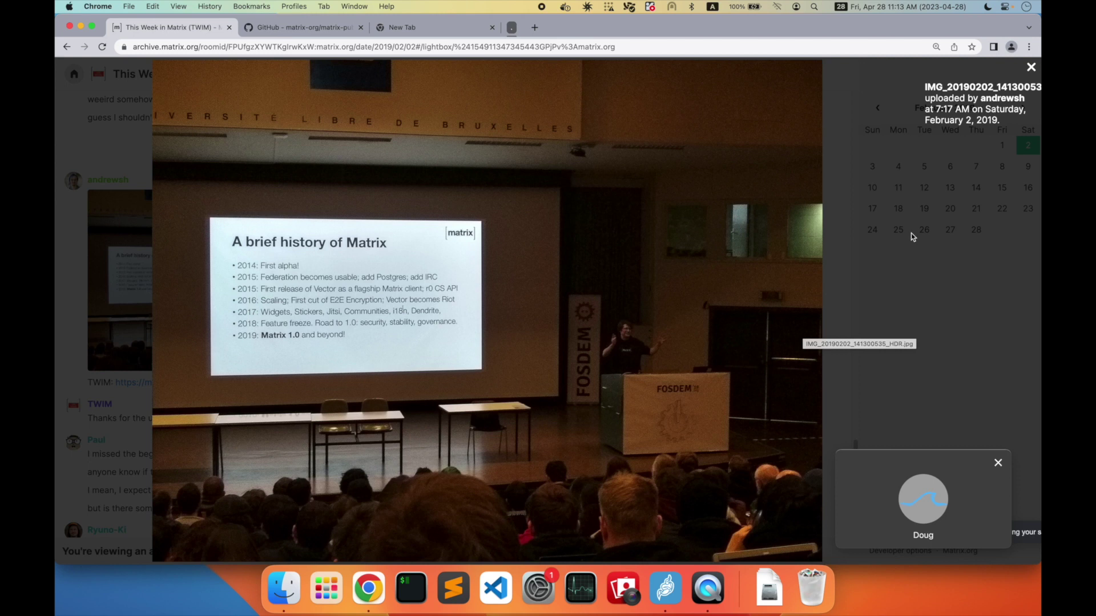
left_click(1030, 67)
scroll(543, 303, "up", 5)
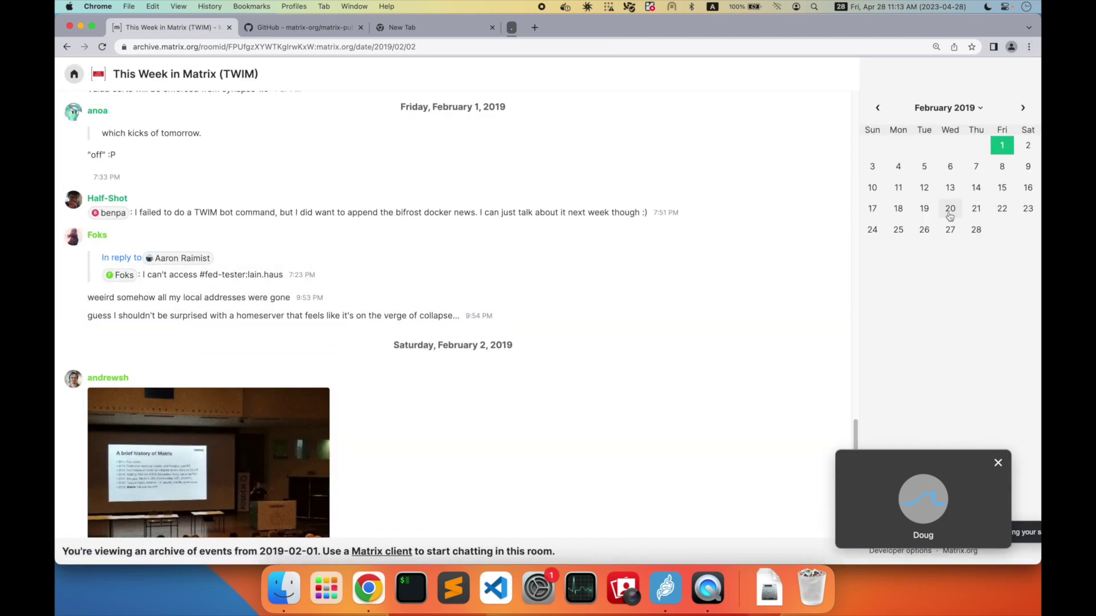
scroll(368, 279, "down", 3)
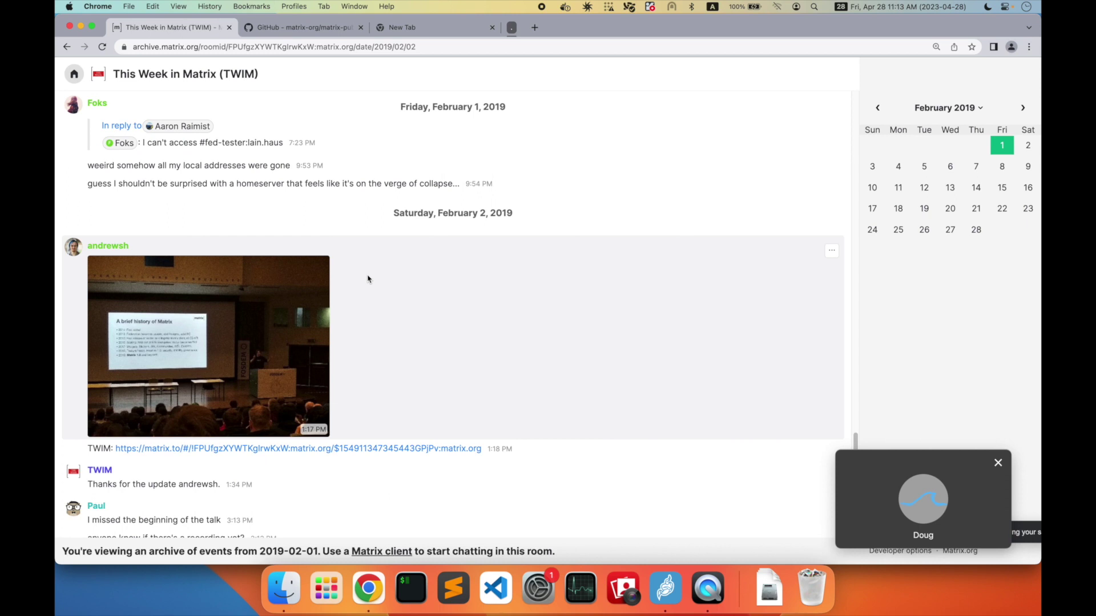
scroll(496, 235, "up", 5)
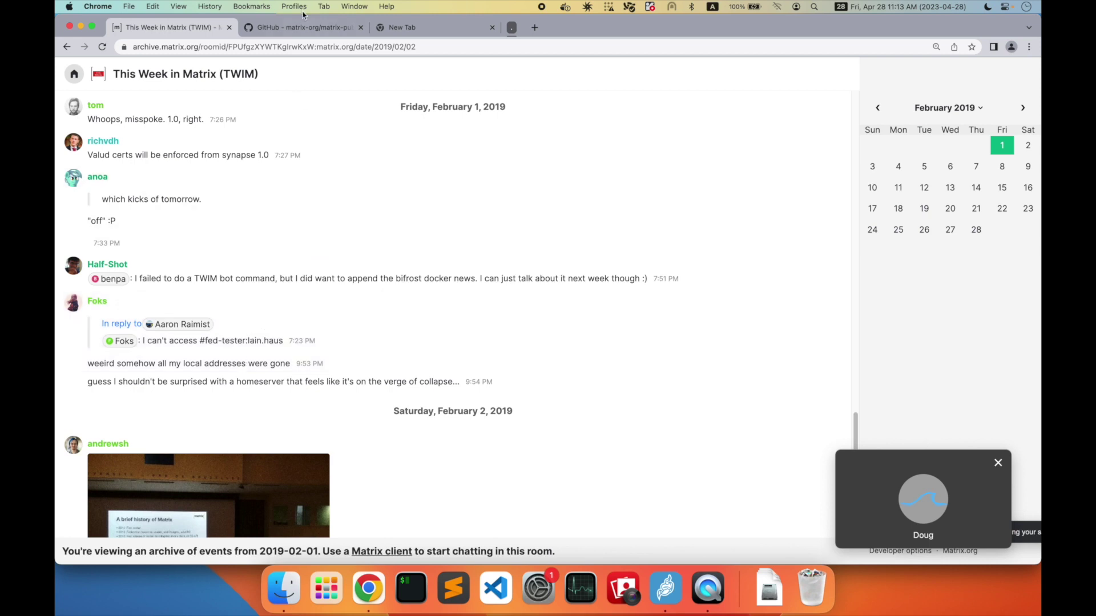
scroll(379, 292, "down", 6)
scroll(379, 291, "down", 10)
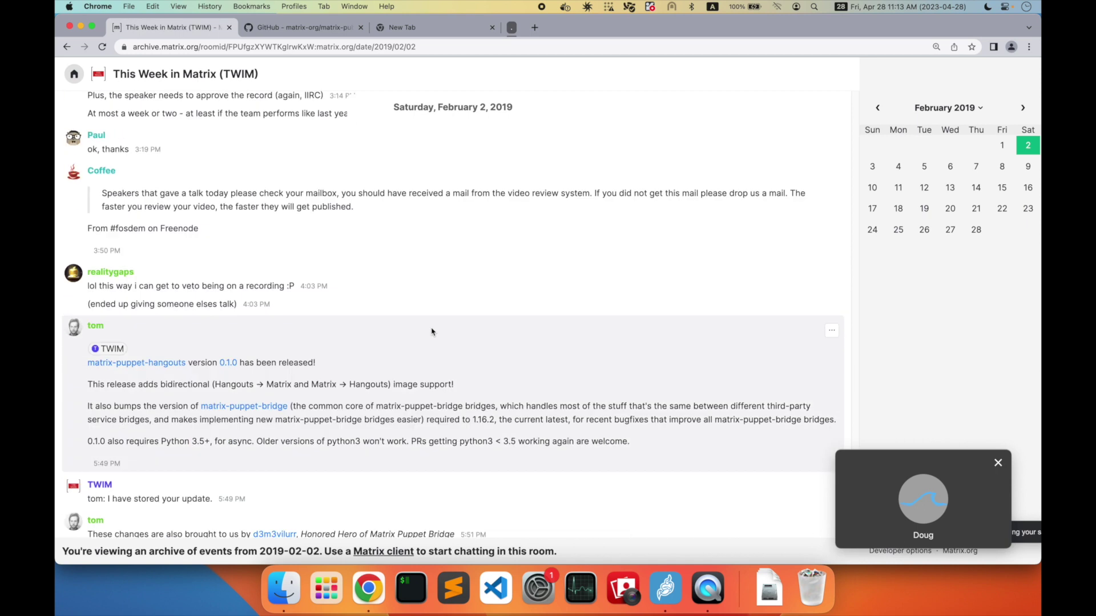
left_click(282, 28)
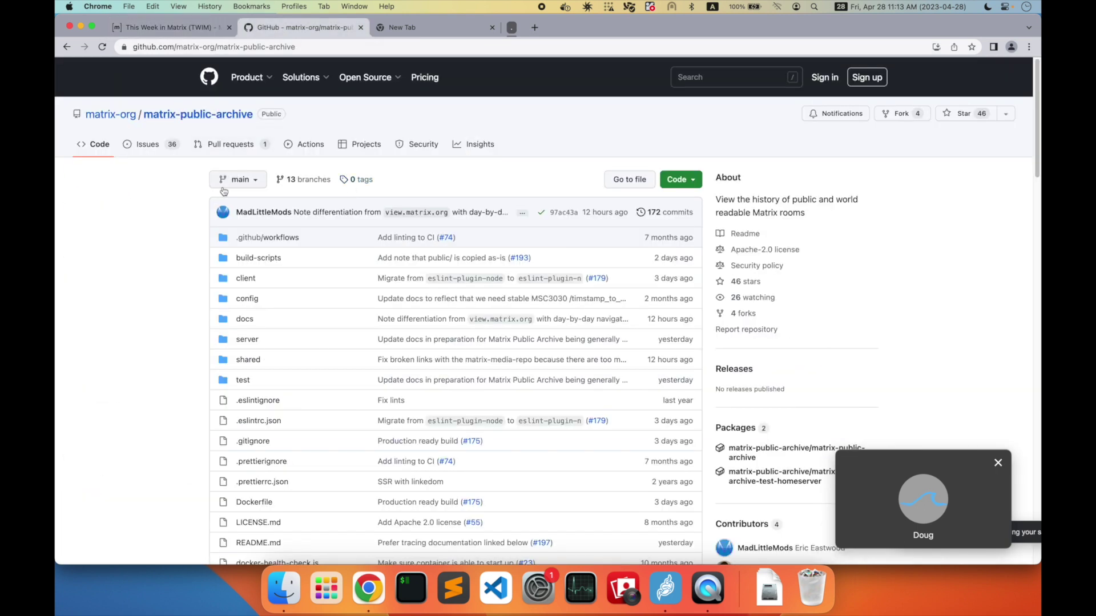
scroll(226, 200, "down", 15)
scroll(232, 218, "up", 14)
scroll(229, 221, "up", 2)
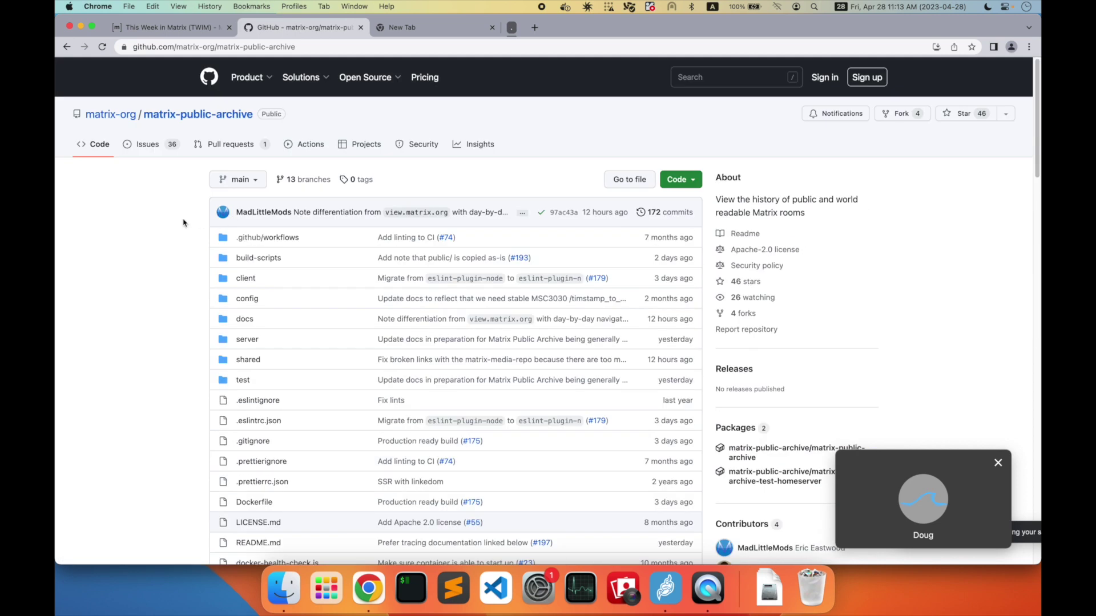
left_click(182, 30)
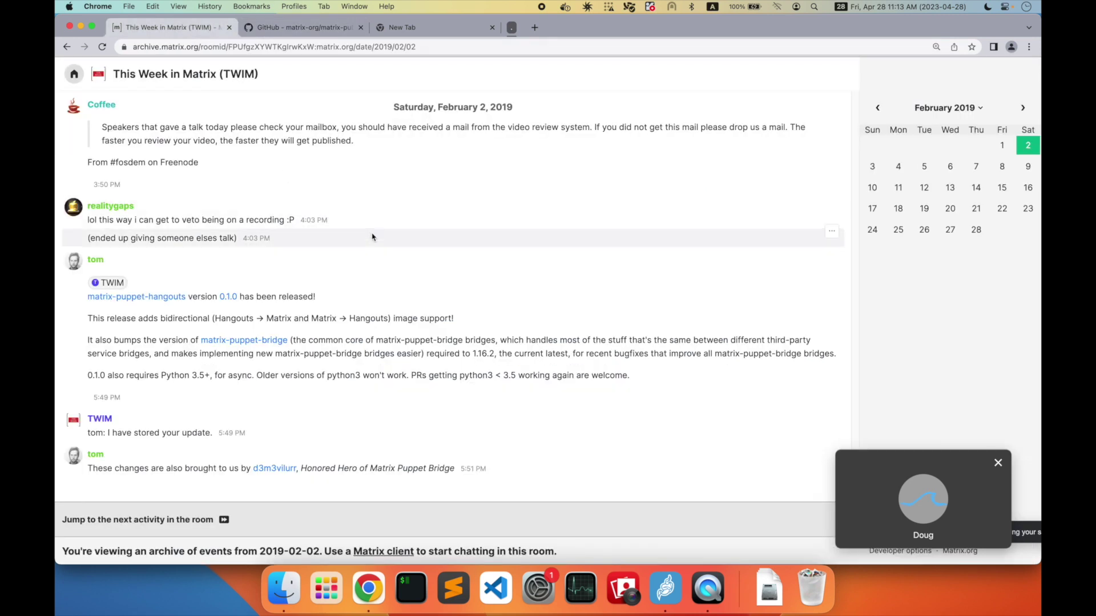
- Return to the room directory and show the next page of public rooms
left_click(74, 75)
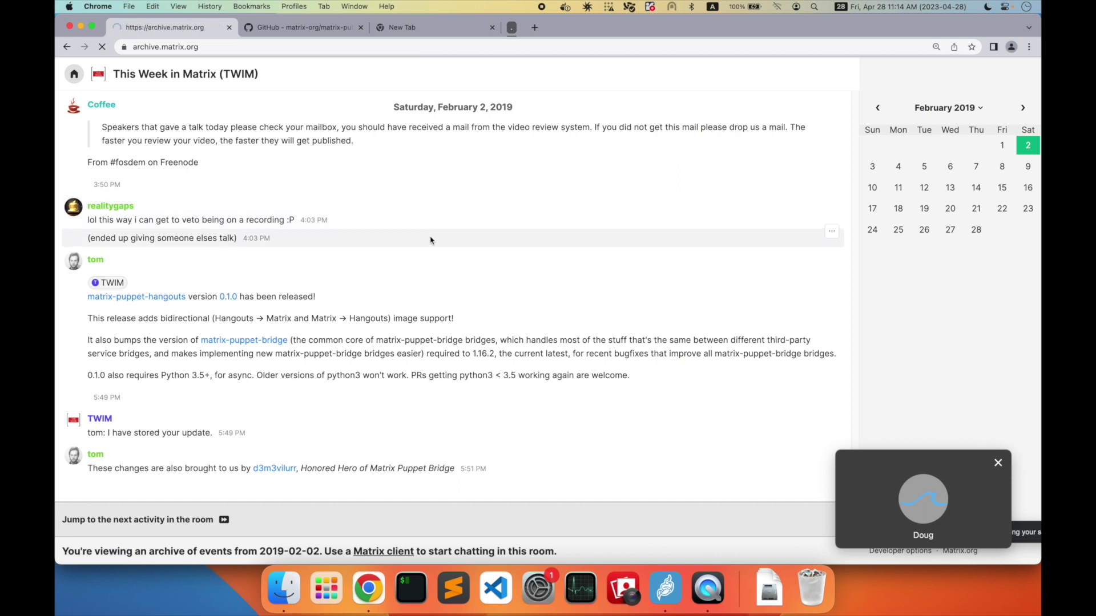
scroll(485, 294, "down", 5)
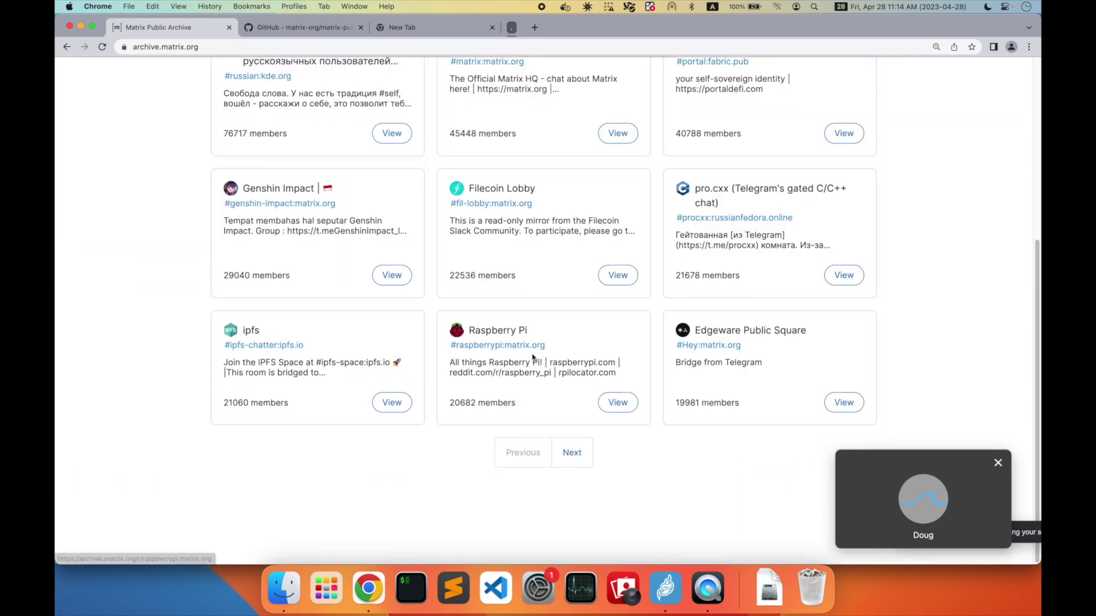
left_click(573, 454)
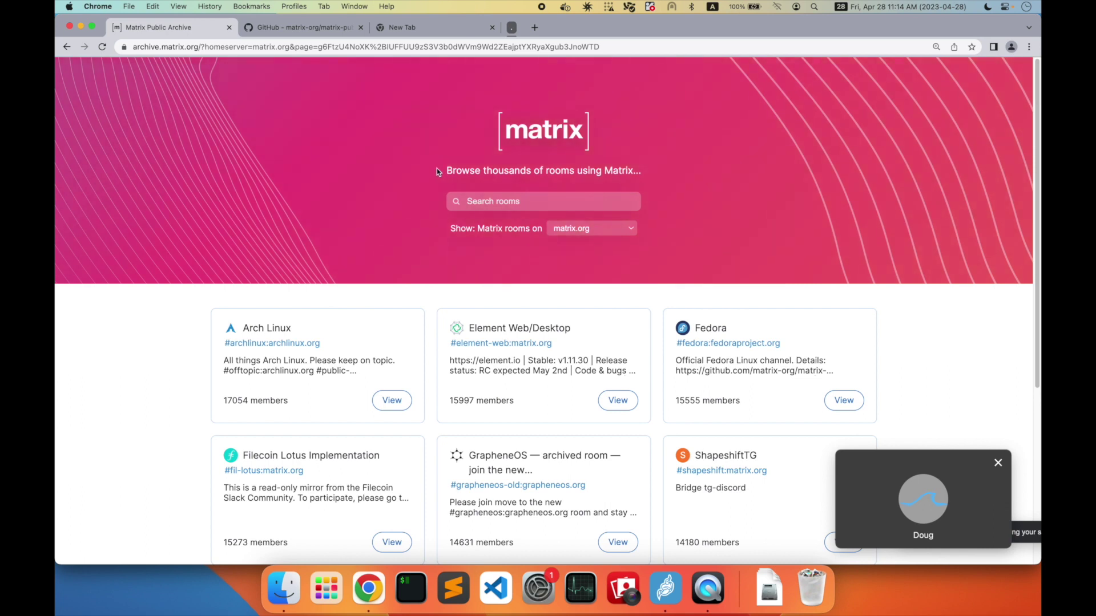
- Switch back to the Jitsi Meet call window
key("super+Tab")
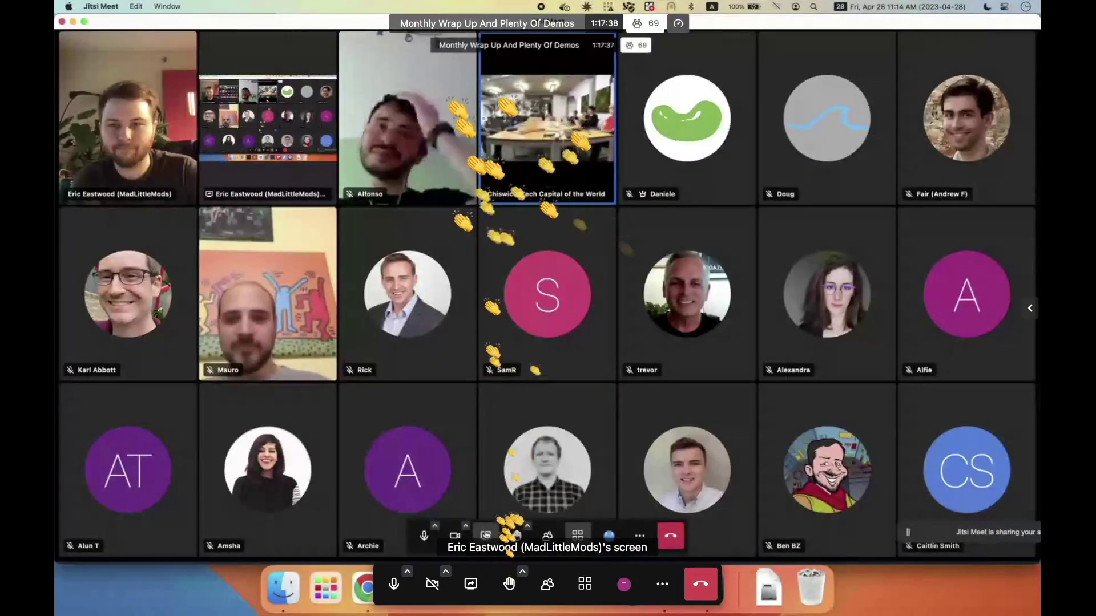